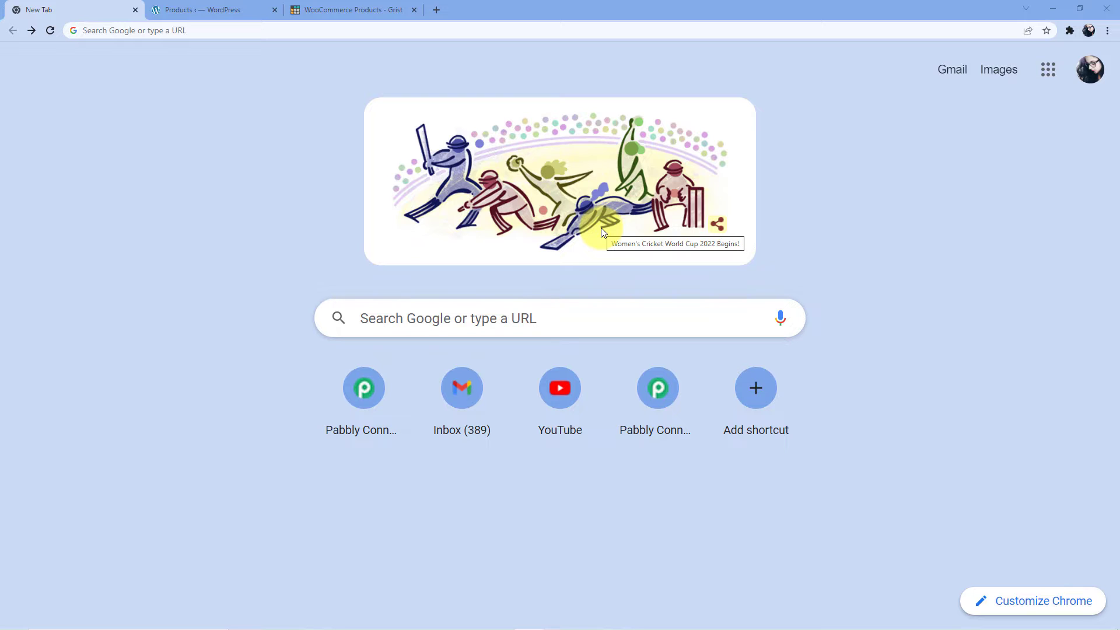
Step: Open pabbly.com/connect and dismiss the discount offer pop-up
{"action": "left_click", "coordinate": [109, 32]}
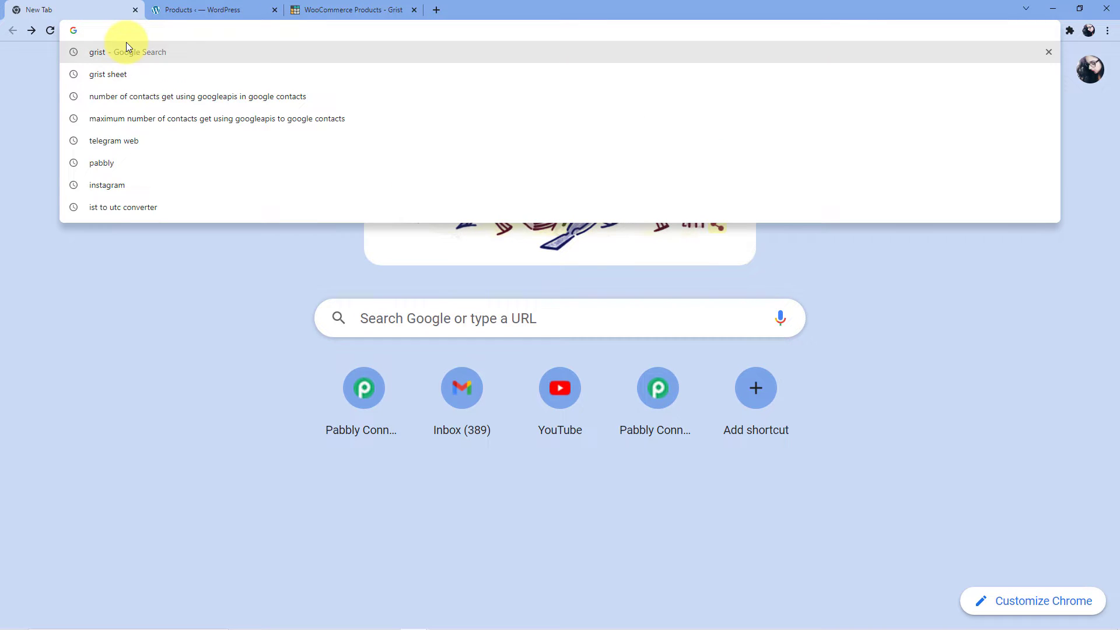
{"action": "type", "text": "pabbly.com"}
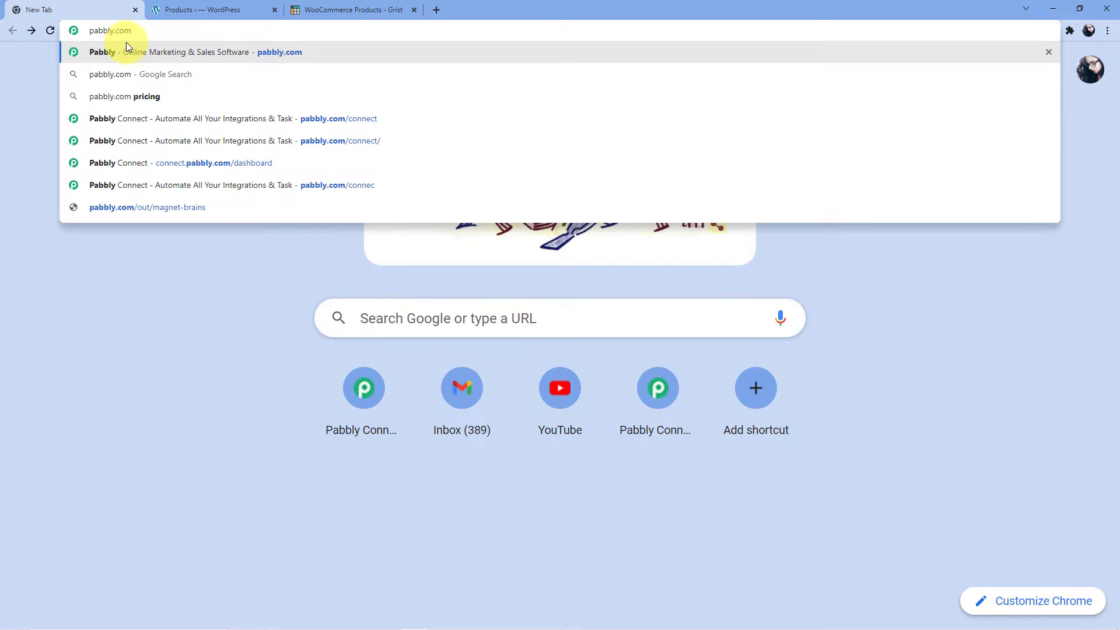
{"action": "type", "text": "/connect"}
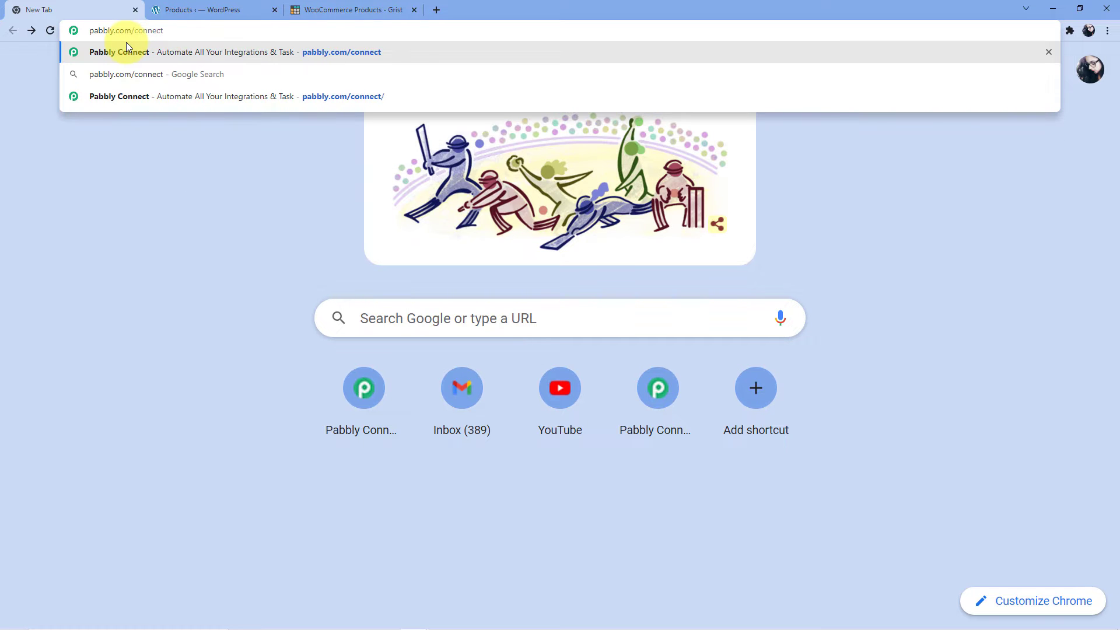
{"action": "key", "text": "Return"}
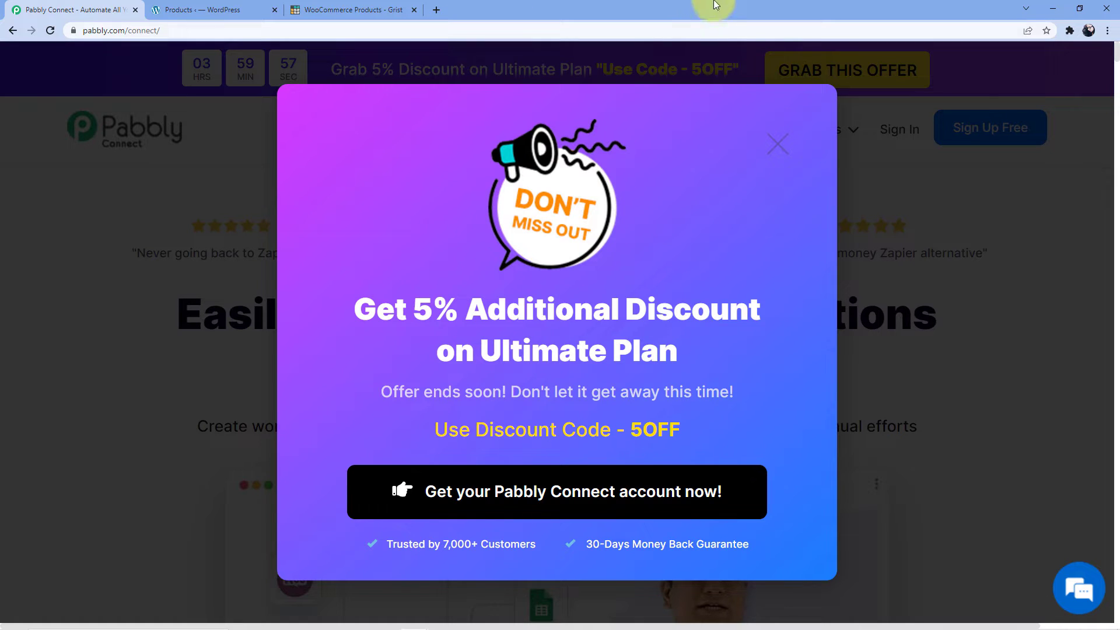
{"action": "left_click", "coordinate": [784, 150]}
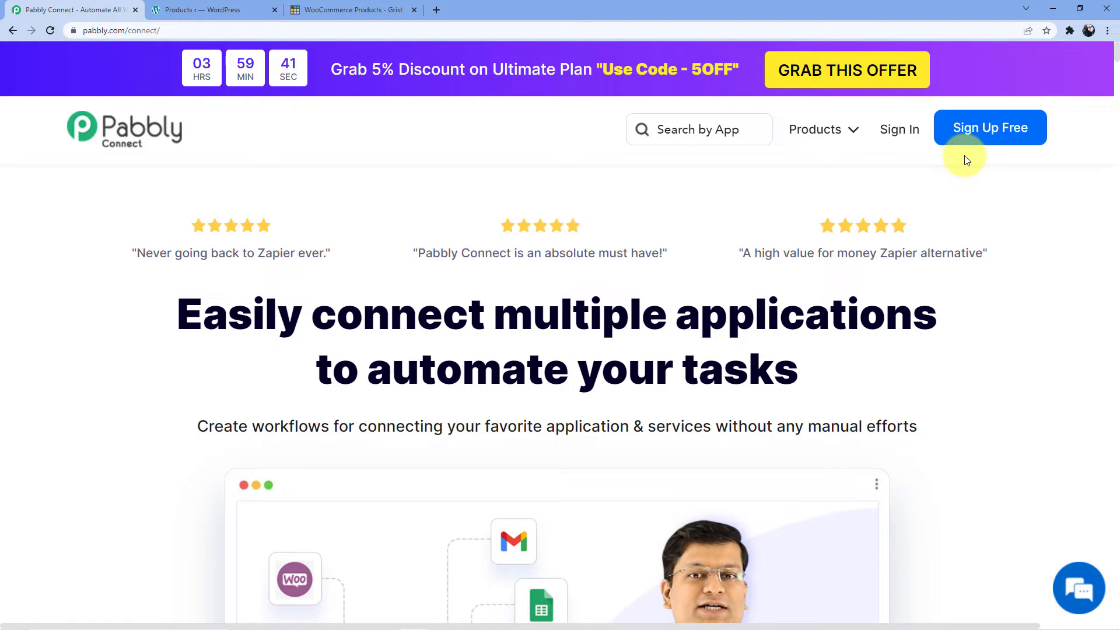
Step: Sign in to the Pabbly account and access Pabbly Connect from the list of all apps
{"action": "left_click", "coordinate": [898, 133]}
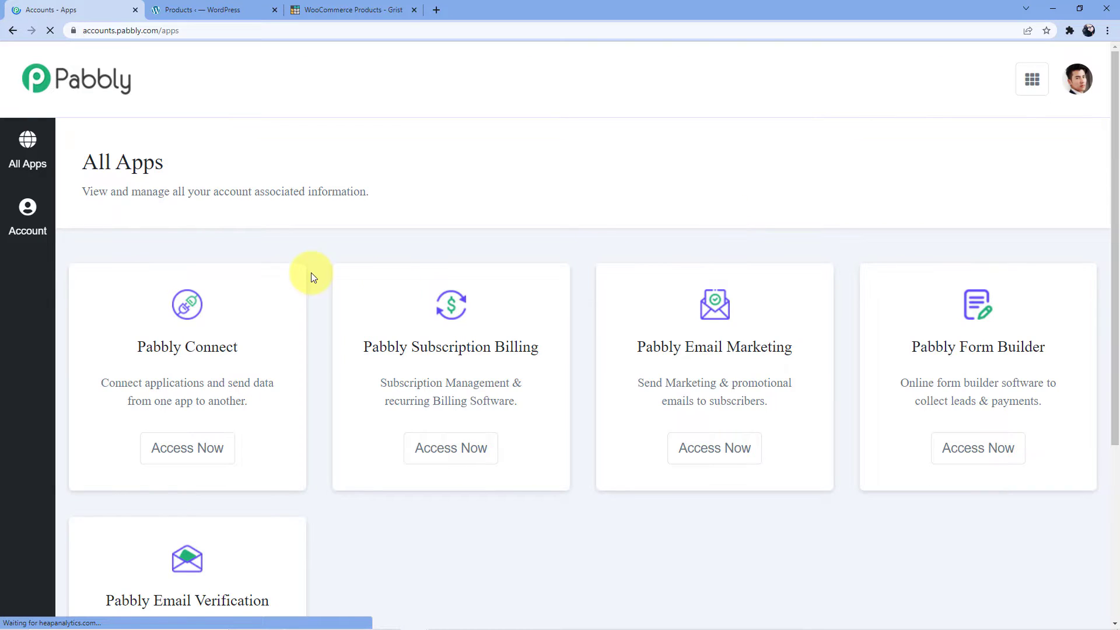
{"action": "scroll", "coordinate": [280, 298], "scroll_direction": "down", "scroll_amount": 3}
{"action": "scroll", "coordinate": [245, 187], "scroll_direction": "down", "scroll_amount": 1}
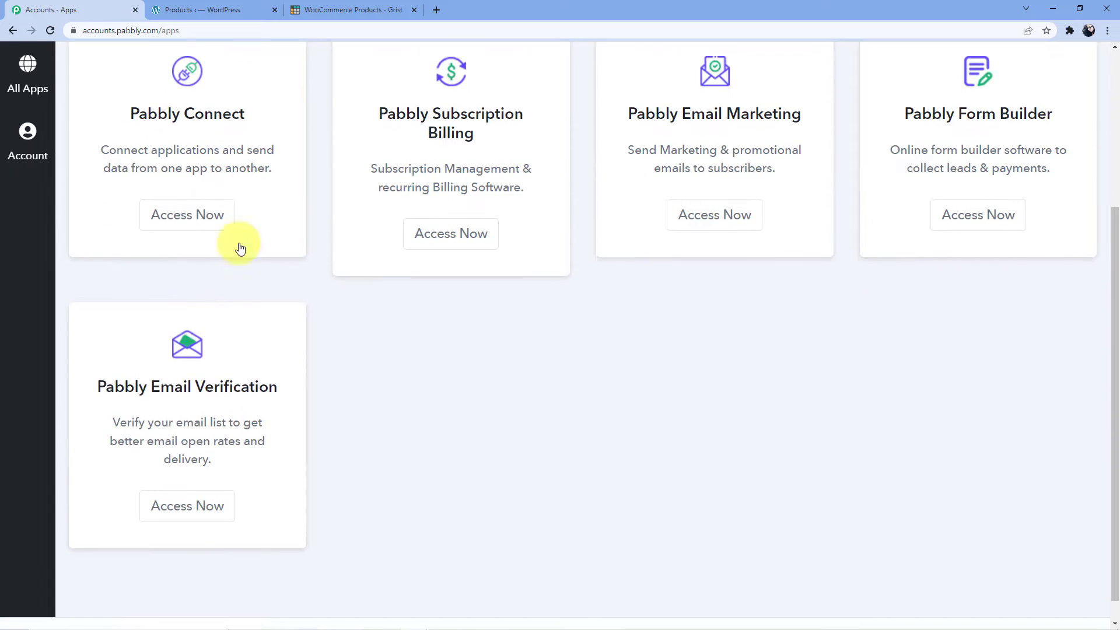
{"action": "left_click", "coordinate": [191, 225]}
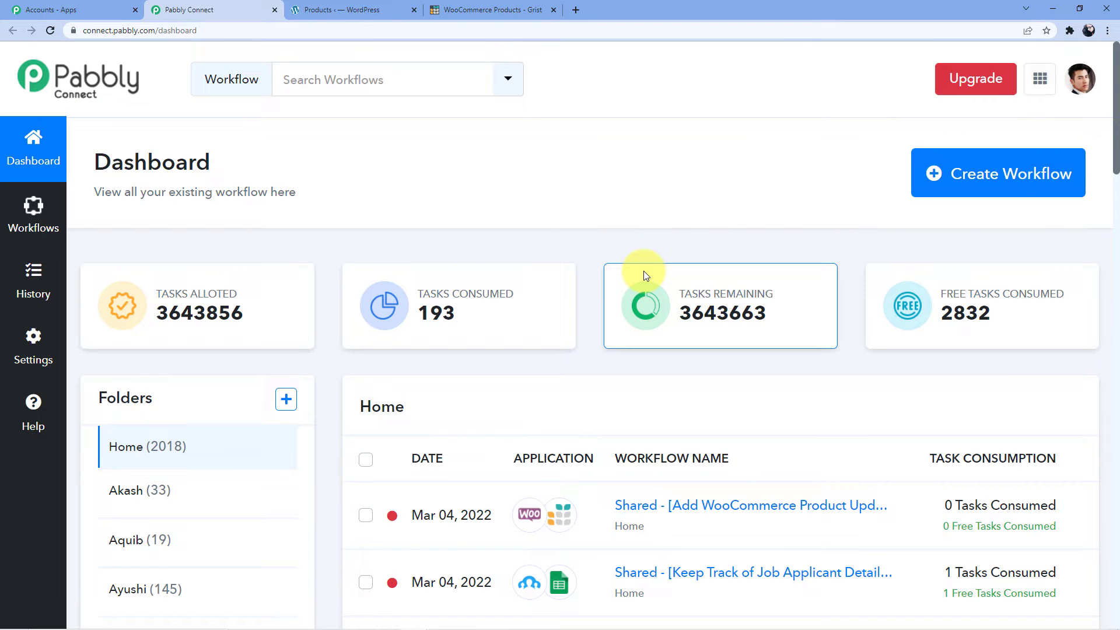
Step: Create a new workflow named "WooCommerce to Google Sheets" from the dashboard
{"action": "scroll", "coordinate": [513, 295], "scroll_direction": "down", "scroll_amount": 2}
{"action": "scroll", "coordinate": [583, 350], "scroll_direction": "down", "scroll_amount": 15}
{"action": "scroll", "coordinate": [633, 509], "scroll_direction": "up", "scroll_amount": 11}
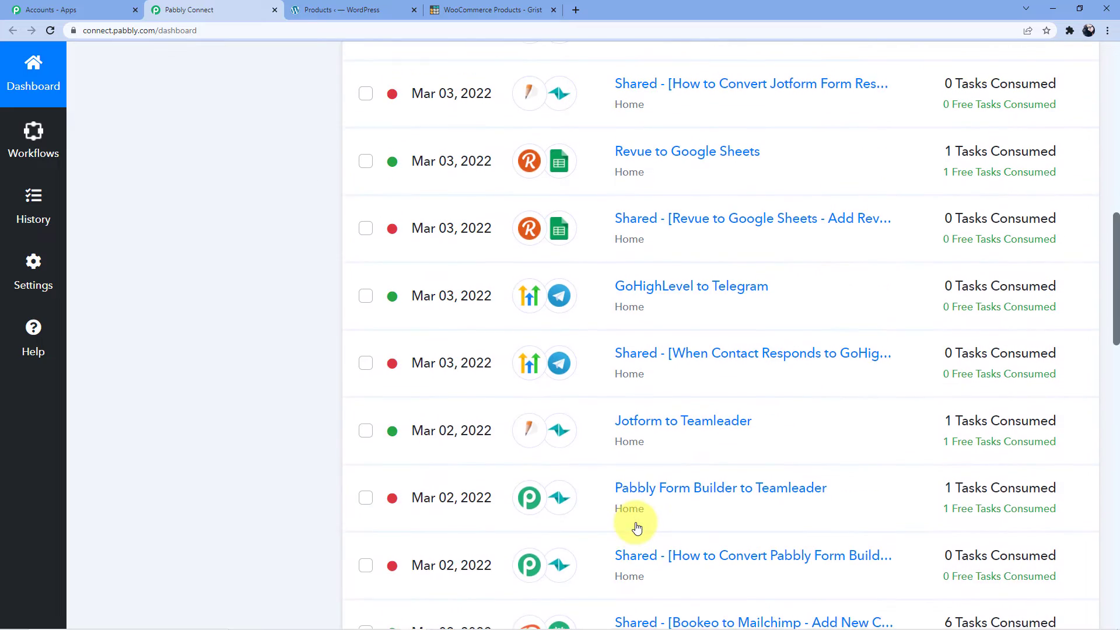
{"action": "scroll", "coordinate": [636, 528], "scroll_direction": "up", "scroll_amount": 6}
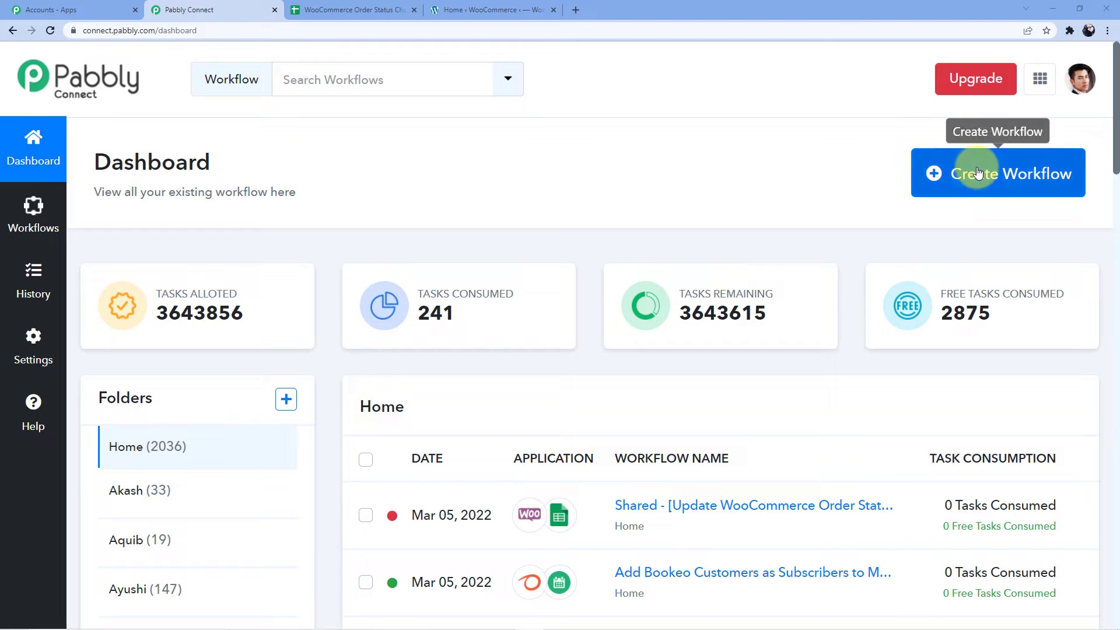
{"action": "left_click", "coordinate": [970, 171]}
{"action": "left_click", "coordinate": [411, 349]}
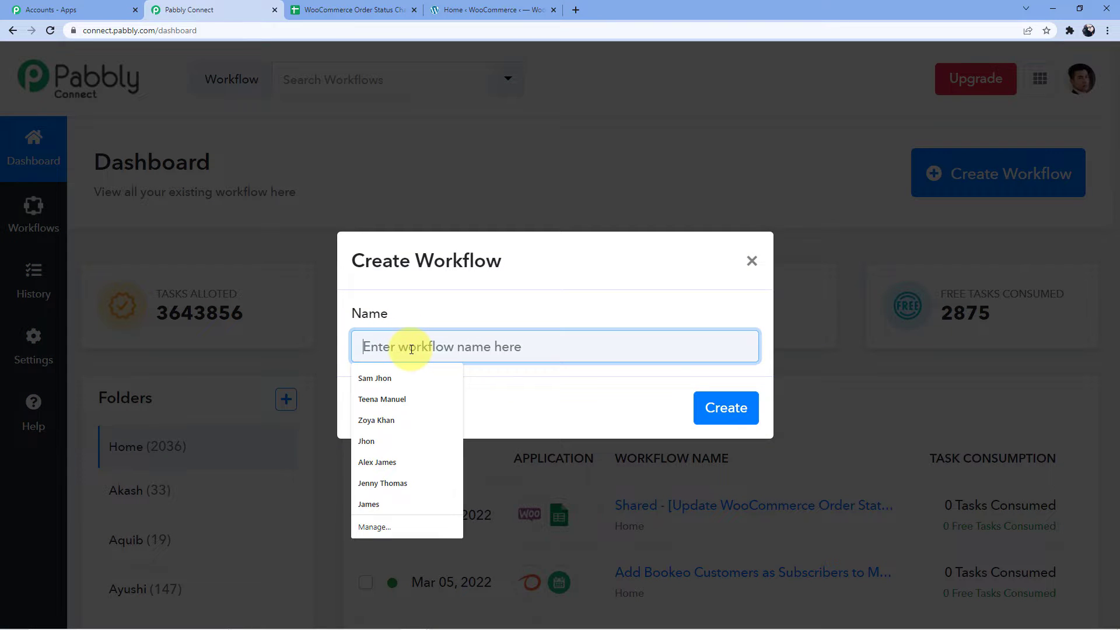
{"action": "type", "text": "WooCommerce to"}
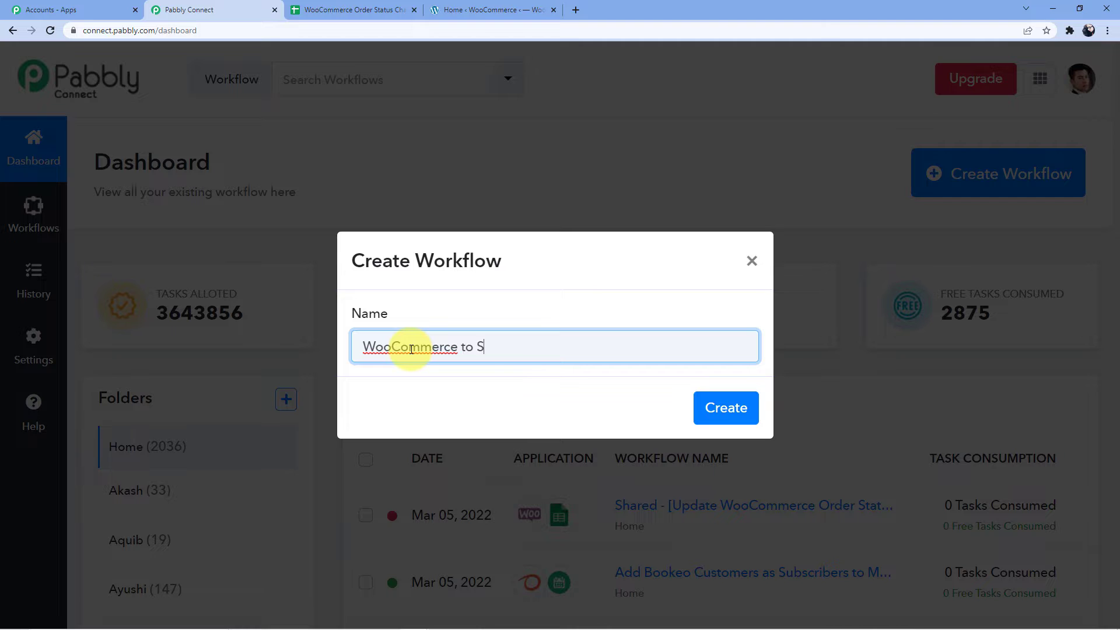
{"action": "type", "text": " Google Sheets"}
{"action": "key", "text": "Return"}
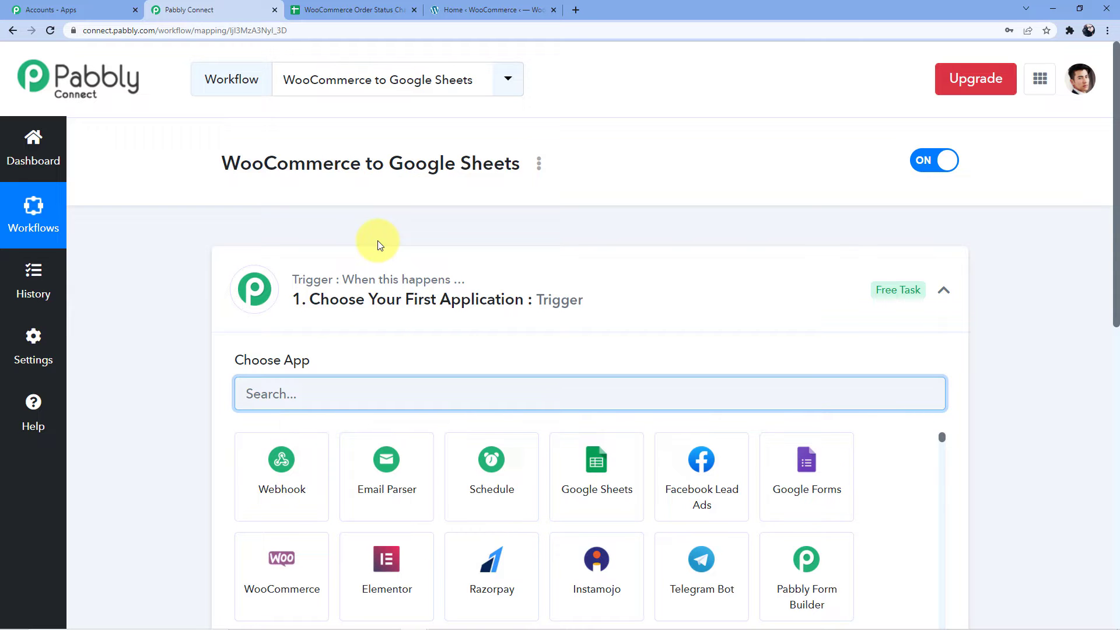
Step: Examine the trigger and action sections of the new workflow, including the action's app choices
{"action": "scroll", "coordinate": [378, 246], "scroll_direction": "down", "scroll_amount": 3}
{"action": "scroll", "coordinate": [356, 309], "scroll_direction": "down", "scroll_amount": 3}
{"action": "scroll", "coordinate": [353, 274], "scroll_direction": "up", "scroll_amount": 3}
{"action": "scroll", "coordinate": [350, 232], "scroll_direction": "up", "scroll_amount": 2}
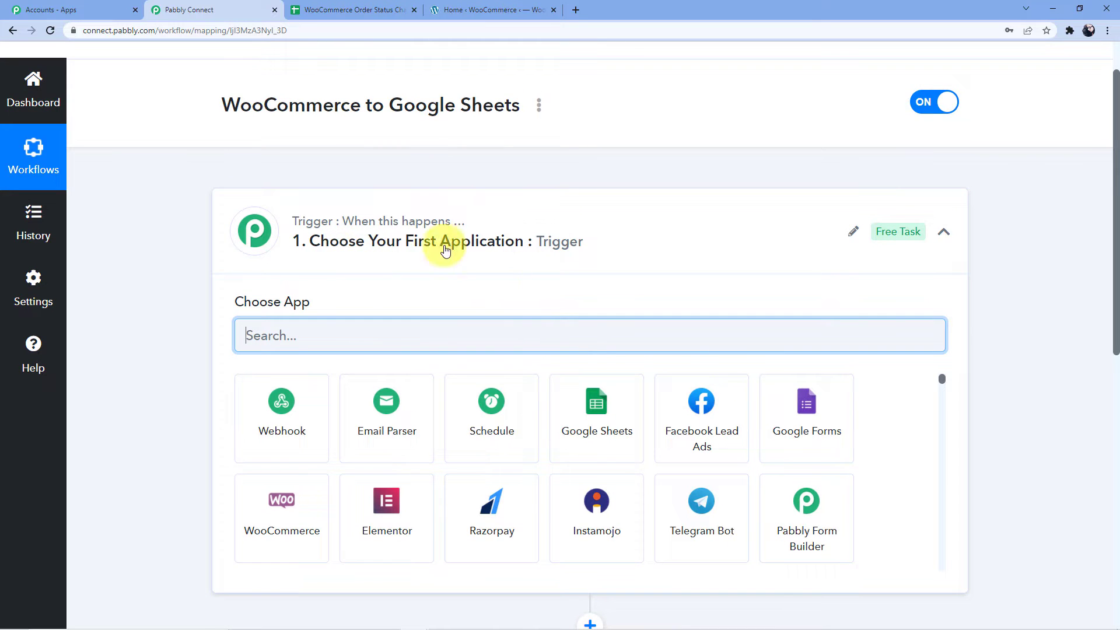
{"action": "scroll", "coordinate": [420, 245], "scroll_direction": "down", "scroll_amount": 6}
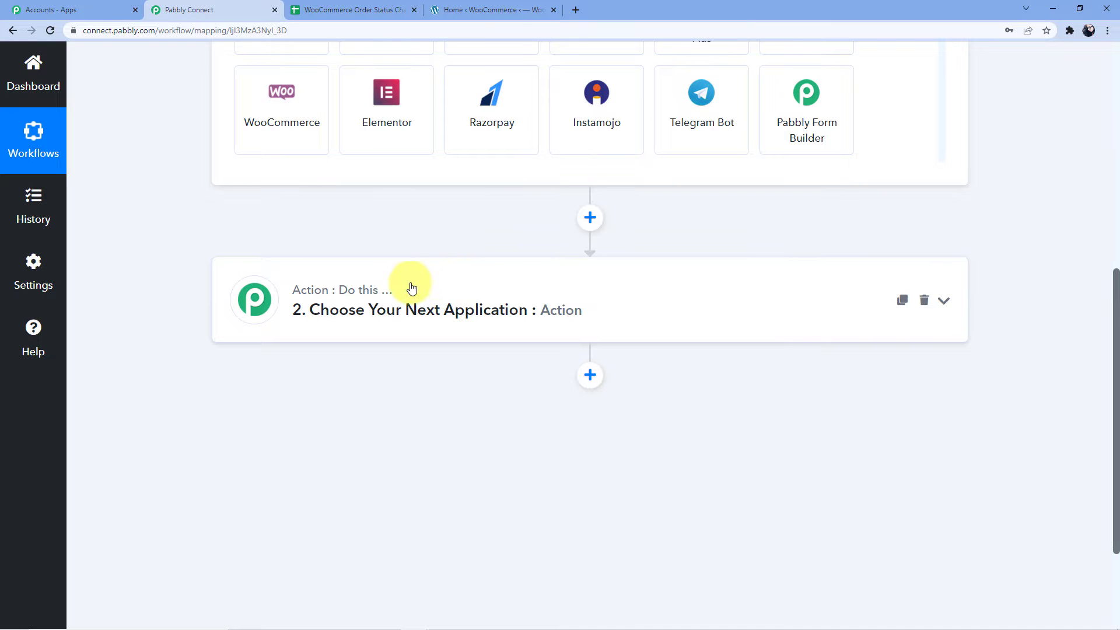
{"action": "scroll", "coordinate": [412, 268], "scroll_direction": "up", "scroll_amount": 6}
{"action": "left_click_drag", "start_coordinate": [341, 163], "coordinate": [408, 239]}
{"action": "scroll", "coordinate": [408, 239], "scroll_direction": "down", "scroll_amount": 7}
{"action": "left_click", "coordinate": [381, 150]}
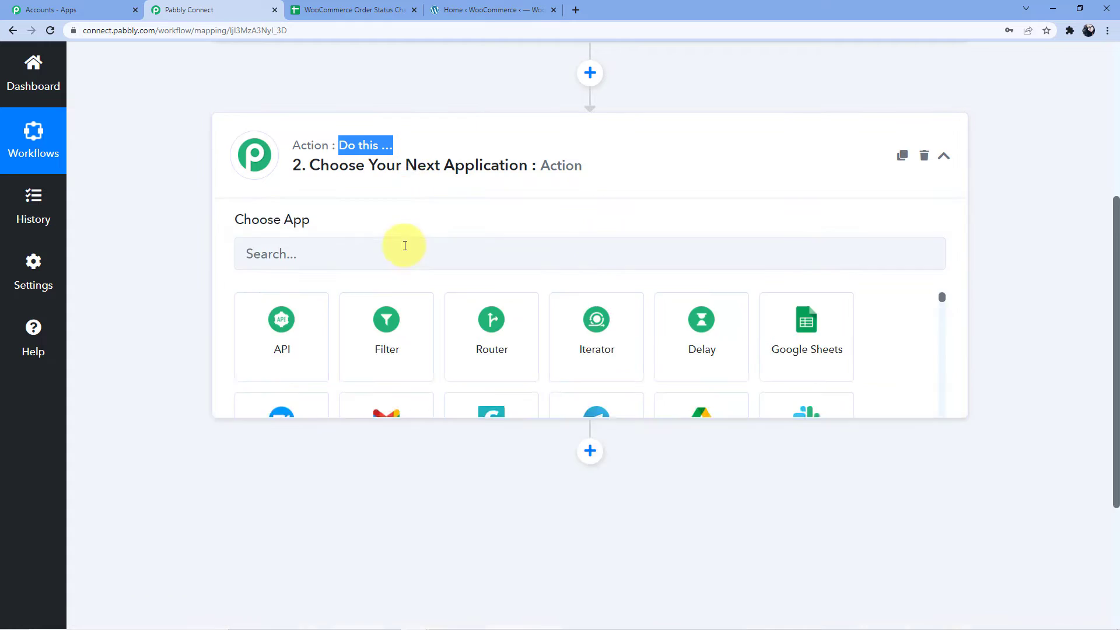
{"action": "scroll", "coordinate": [401, 242], "scroll_direction": "up", "scroll_amount": 5}
{"action": "left_click", "coordinate": [388, 267]}
Step: Find WooCommerce among the apps and choose it as the workflow's trigger application
{"action": "left_click", "coordinate": [340, 401]}
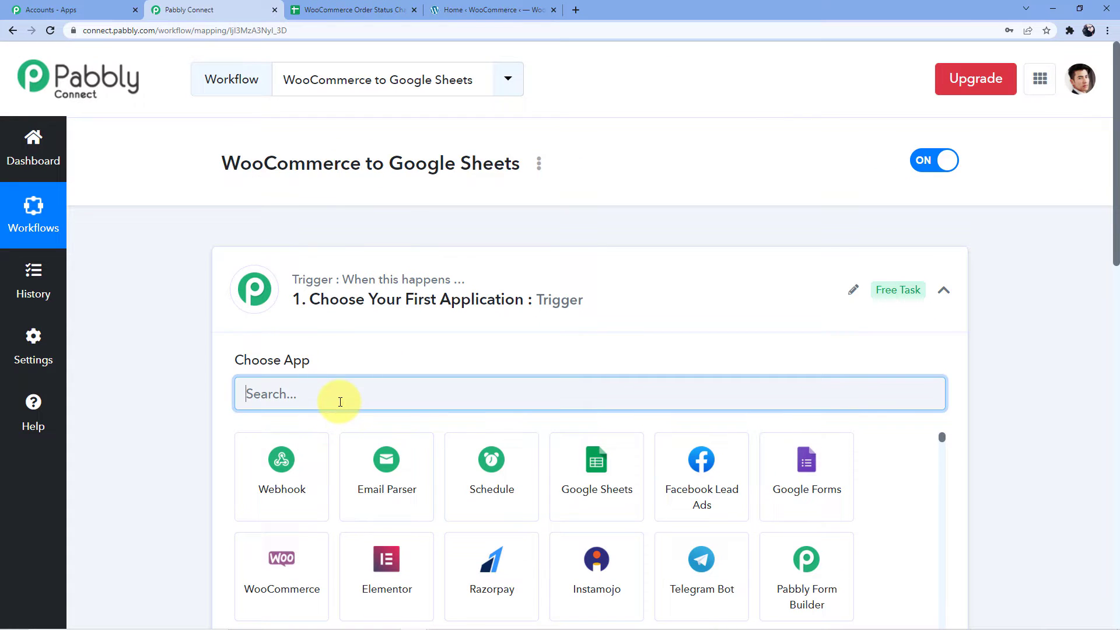
{"action": "type", "text": "WooComm"}
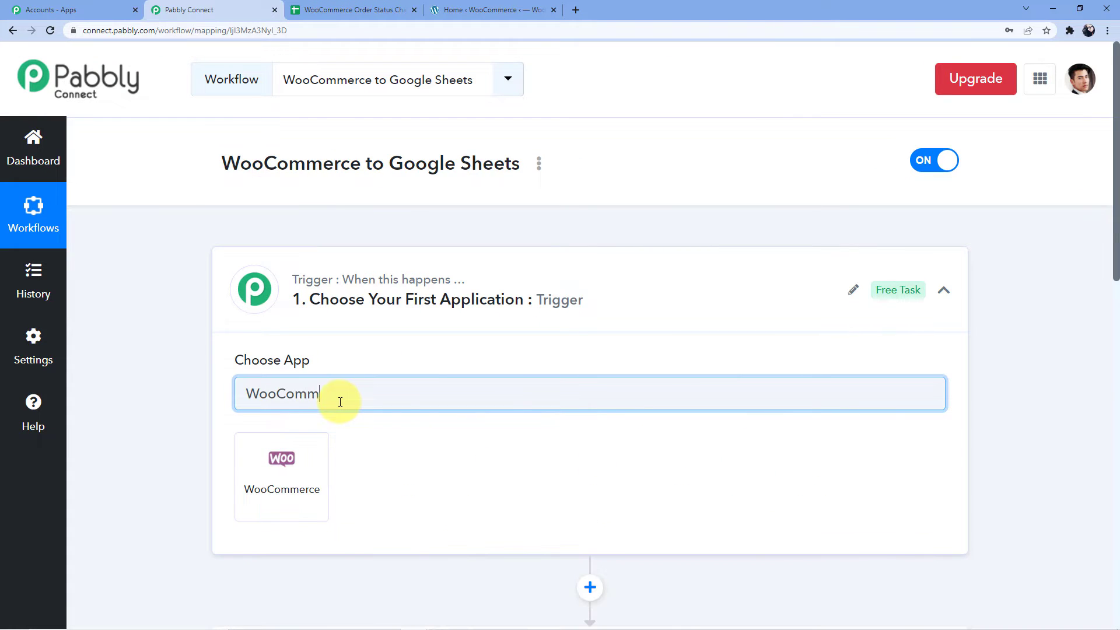
{"action": "scroll", "coordinate": [345, 365], "scroll_direction": "down", "scroll_amount": 1}
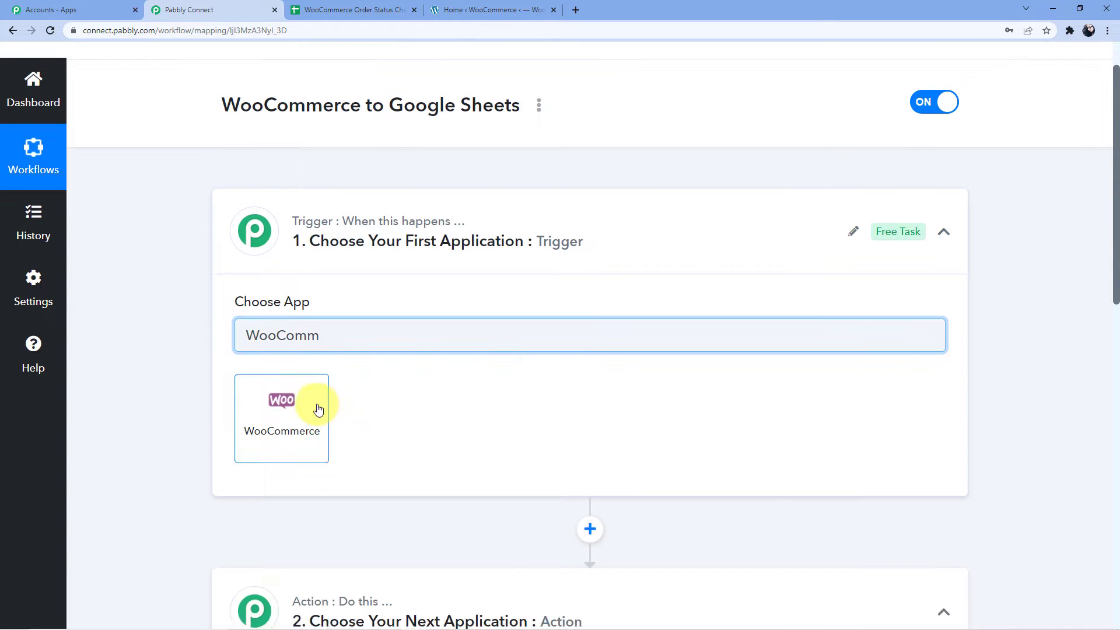
{"action": "left_click", "coordinate": [317, 408]}
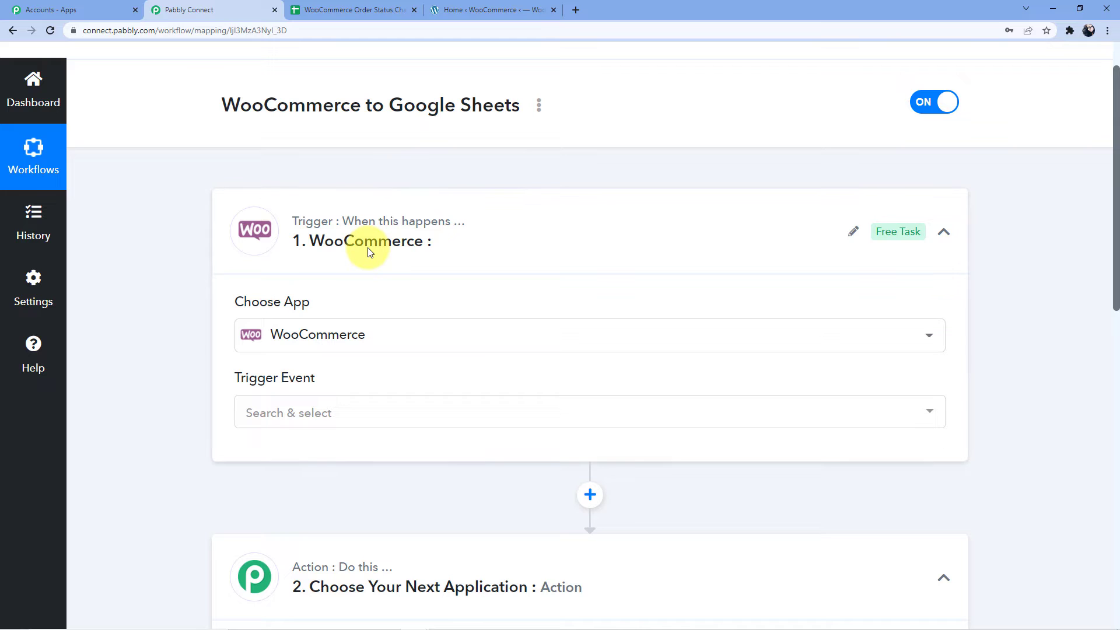
Step: Set the WooCommerce trigger event to Order Updated and dismiss the browser's save-password prompt
{"action": "scroll", "coordinate": [400, 345], "scroll_direction": "down", "scroll_amount": 2}
{"action": "left_click", "coordinate": [369, 295]}
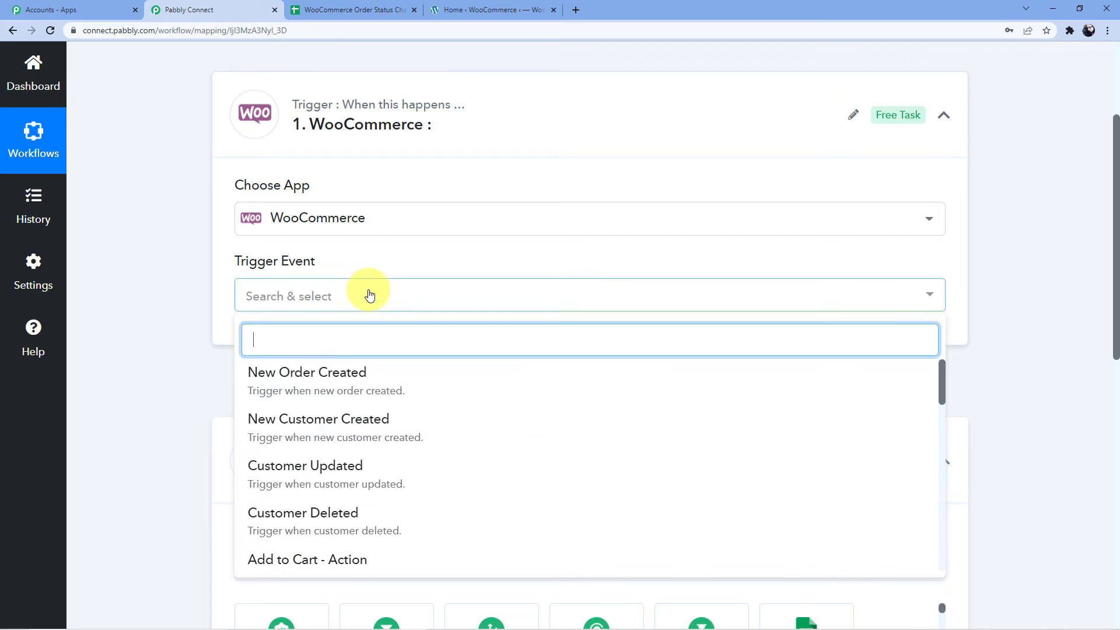
{"action": "type", "text": "Oe"}
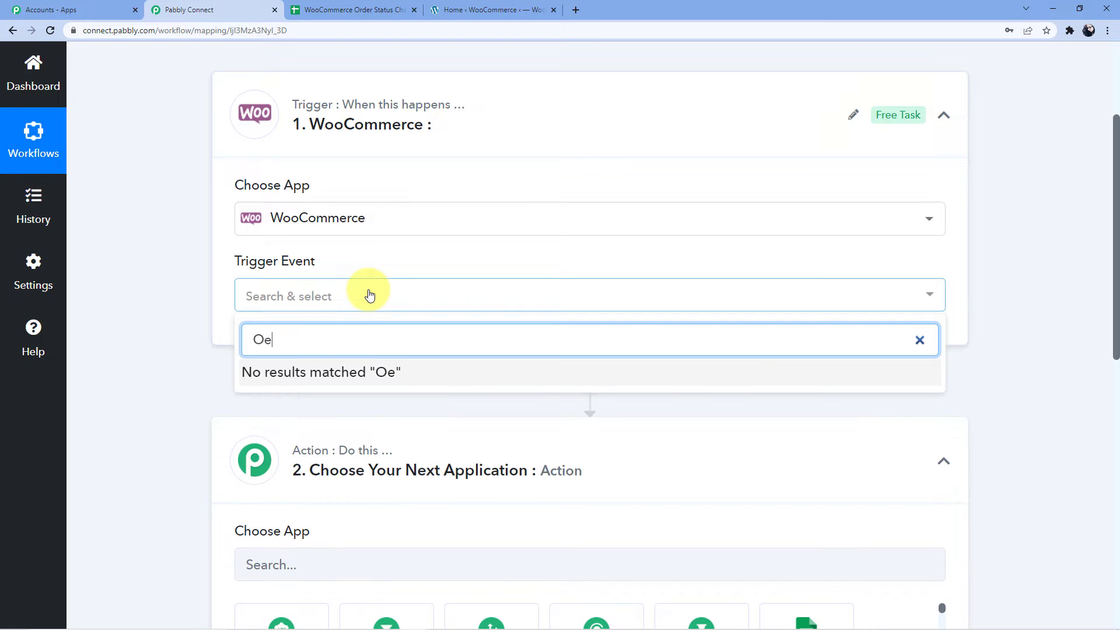
{"action": "key", "text": "BackSpace"}
{"action": "type", "text": "rder up"}
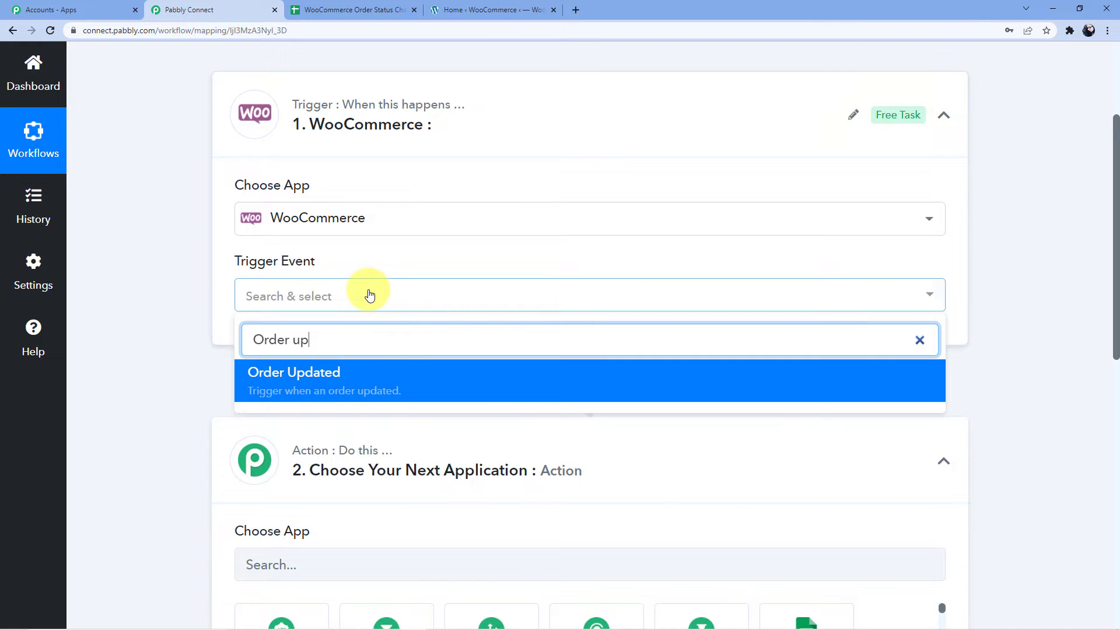
{"action": "left_click", "coordinate": [350, 380]}
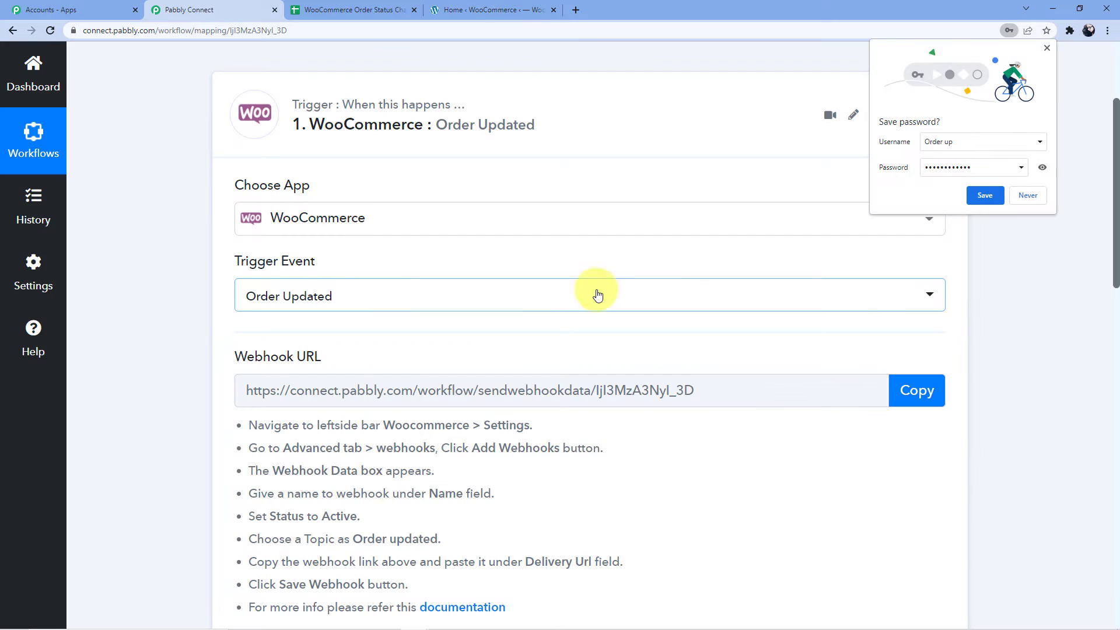
{"action": "left_click", "coordinate": [1013, 238]}
Step: Review the webhook setup instructions and copy the WooCommerce trigger's webhook URL
{"action": "scroll", "coordinate": [757, 226], "scroll_direction": "down", "scroll_amount": 4}
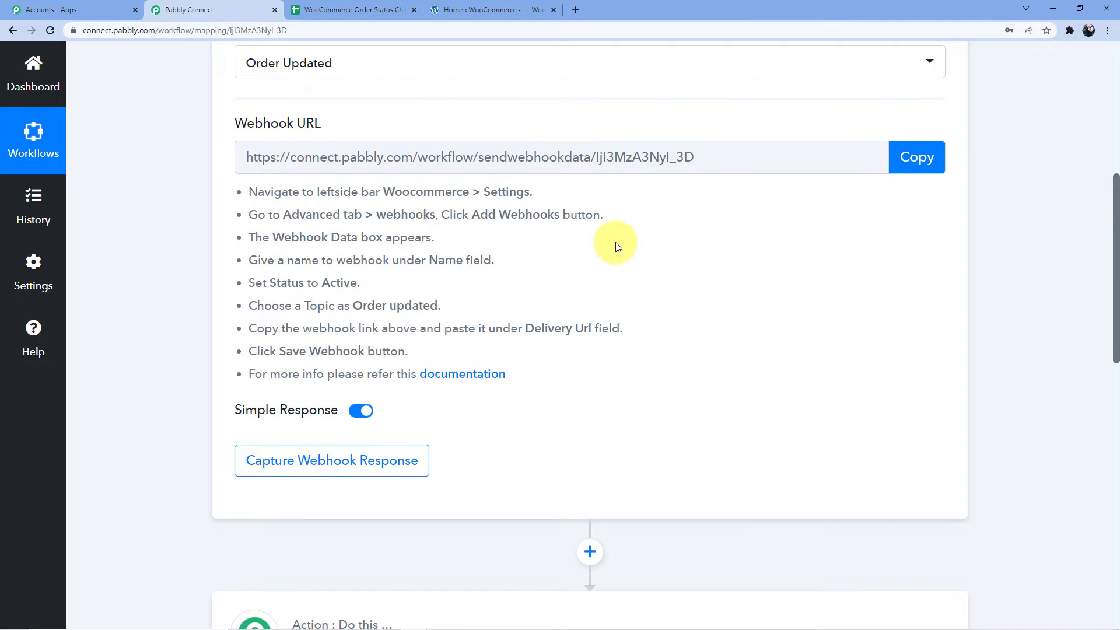
{"action": "left_click_drag", "start_coordinate": [243, 157], "coordinate": [720, 159]}
{"action": "left_click", "coordinate": [882, 164]}
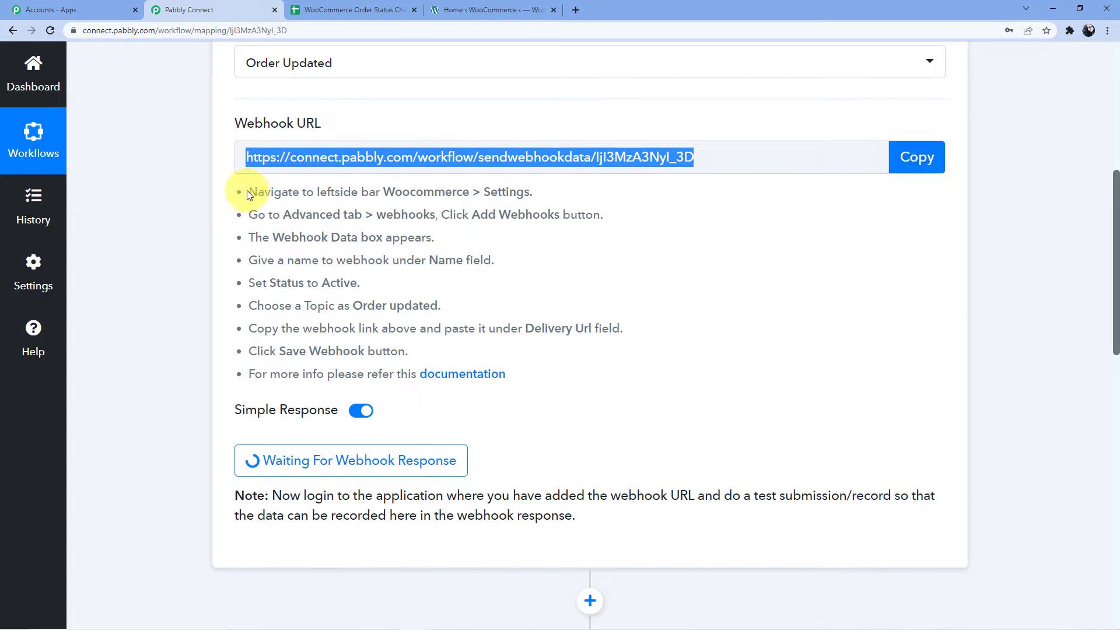
{"action": "left_click_drag", "start_coordinate": [247, 192], "coordinate": [572, 382]}
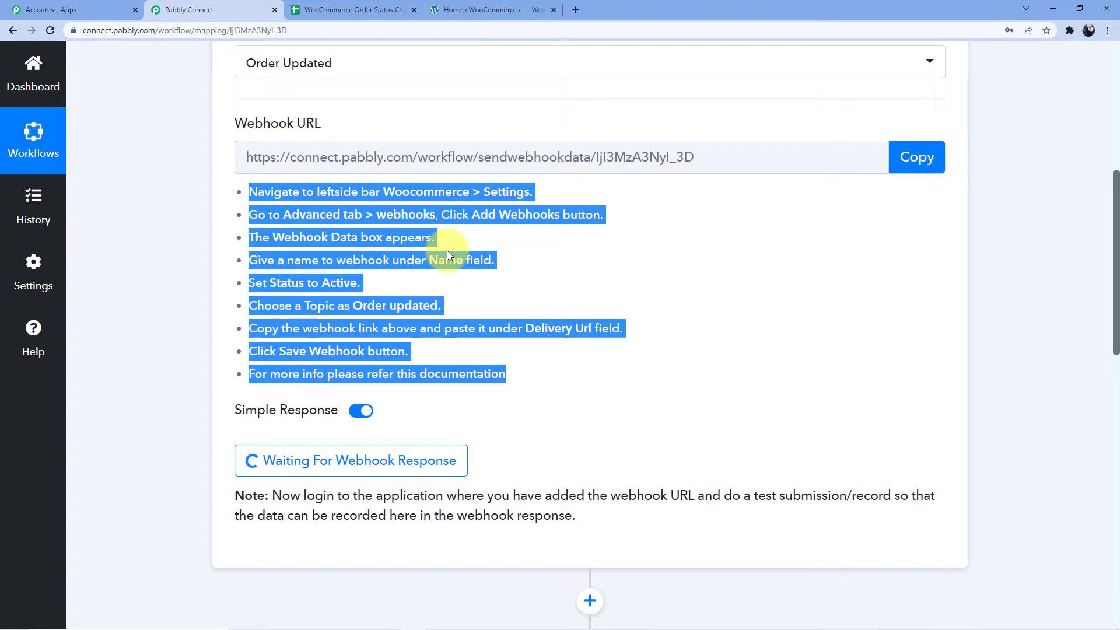
{"action": "left_click", "coordinate": [905, 159]}
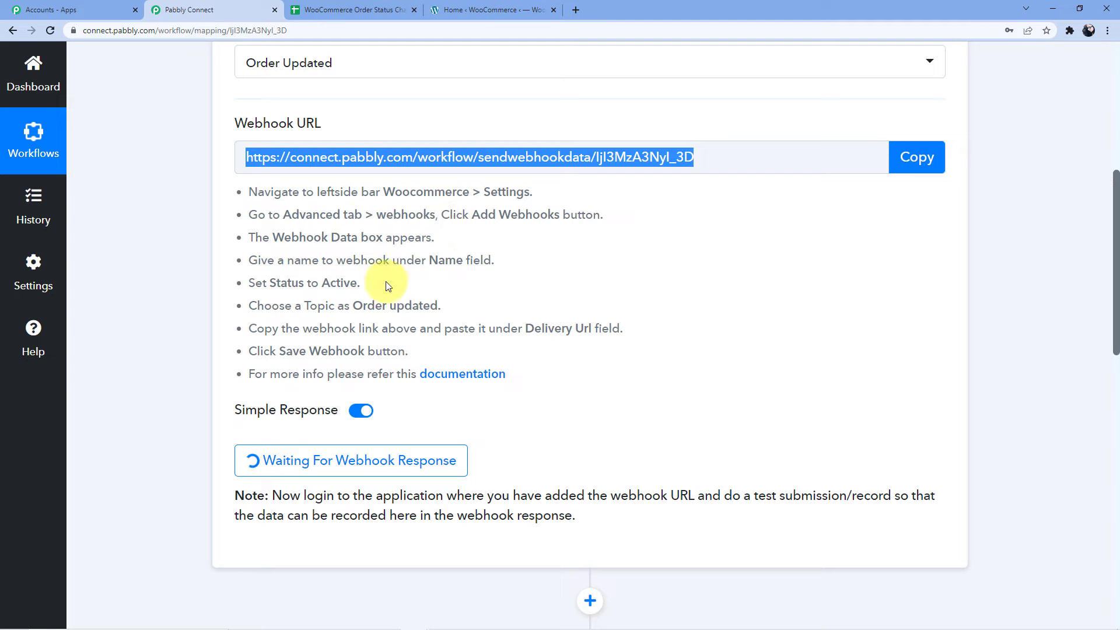
Step: Switch to the WordPress admin and open the Webhooks section of WooCommerce's advanced settings
{"action": "left_click", "coordinate": [461, 9]}
{"action": "scroll", "coordinate": [116, 204], "scroll_direction": "down", "scroll_amount": 5}
{"action": "scroll", "coordinate": [50, 292], "scroll_direction": "down", "scroll_amount": 4}
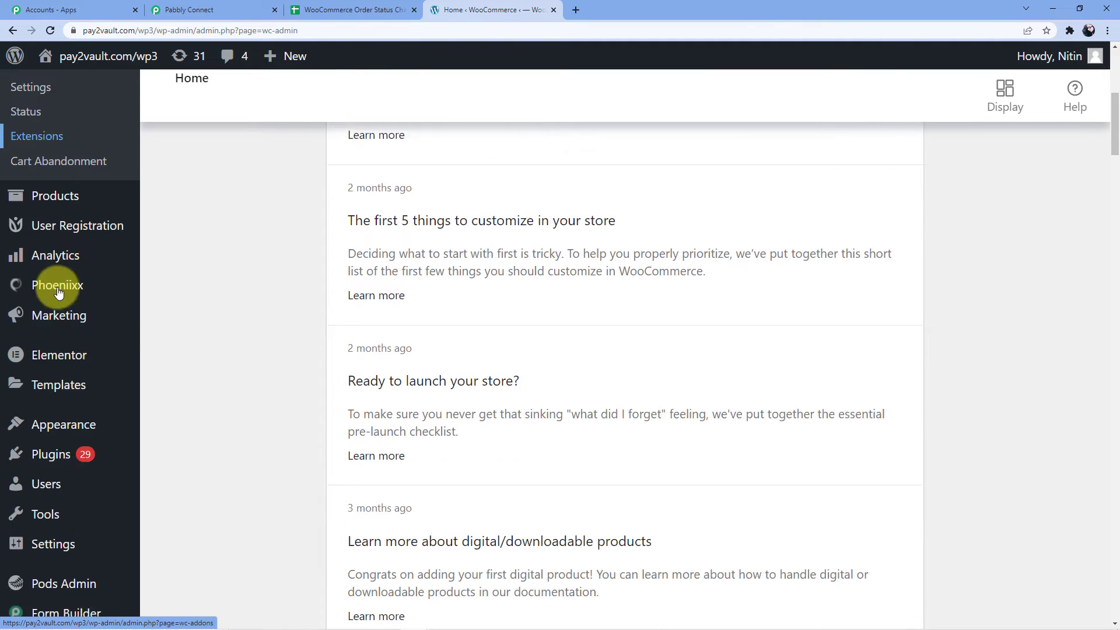
{"action": "scroll", "coordinate": [55, 443], "scroll_direction": "up", "scroll_amount": 7}
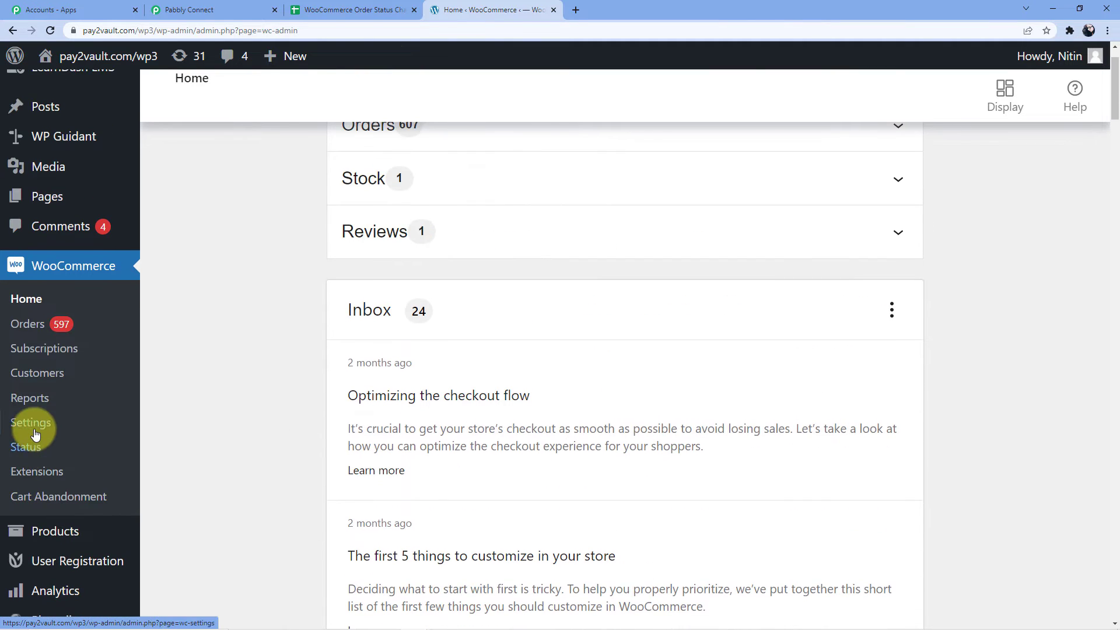
{"action": "left_click", "coordinate": [31, 424]}
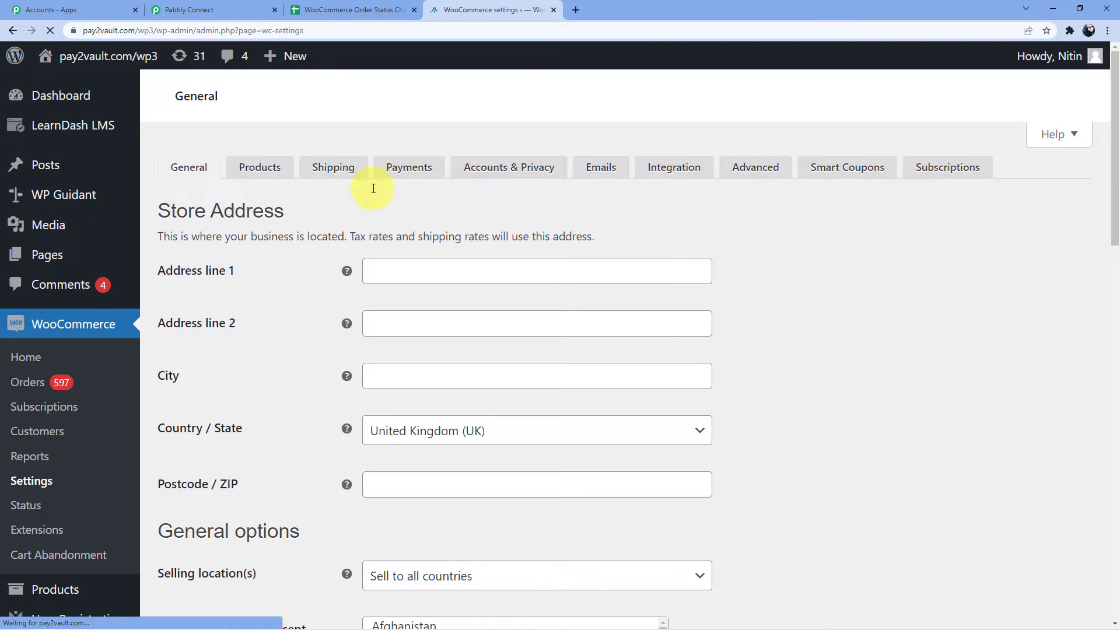
{"action": "left_click", "coordinate": [754, 168]}
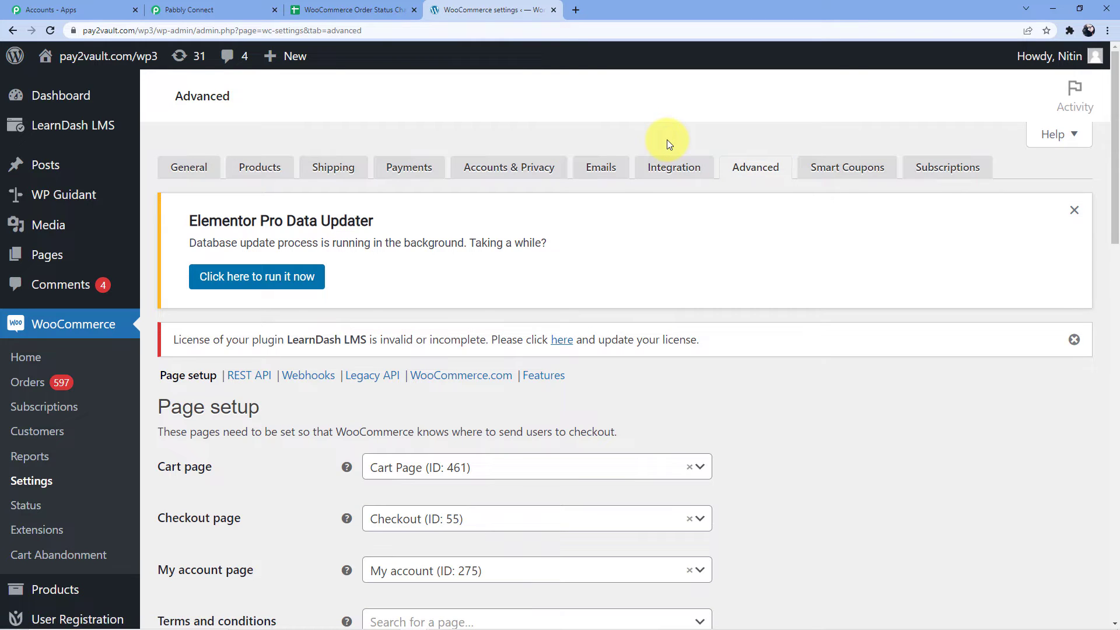
{"action": "scroll", "coordinate": [397, 343], "scroll_direction": "down", "scroll_amount": 3}
{"action": "left_click", "coordinate": [308, 200]}
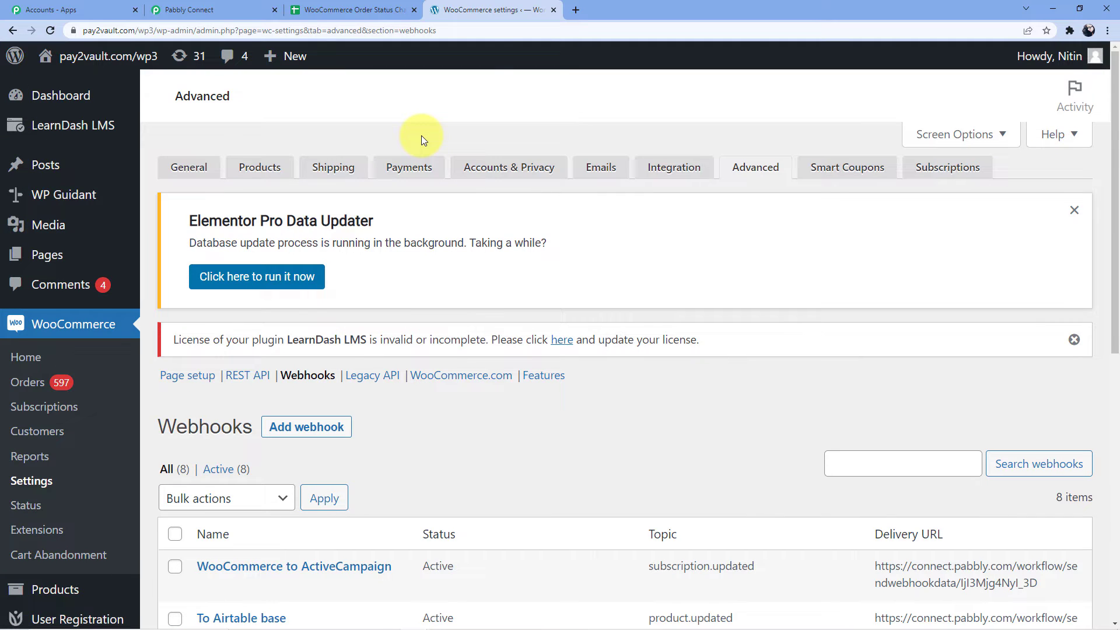
Step: Add a new webhook named WooCommerce to Google Sheets and set its status to Active
{"action": "scroll", "coordinate": [283, 198], "scroll_direction": "down", "scroll_amount": 4}
{"action": "left_click", "coordinate": [283, 199]}
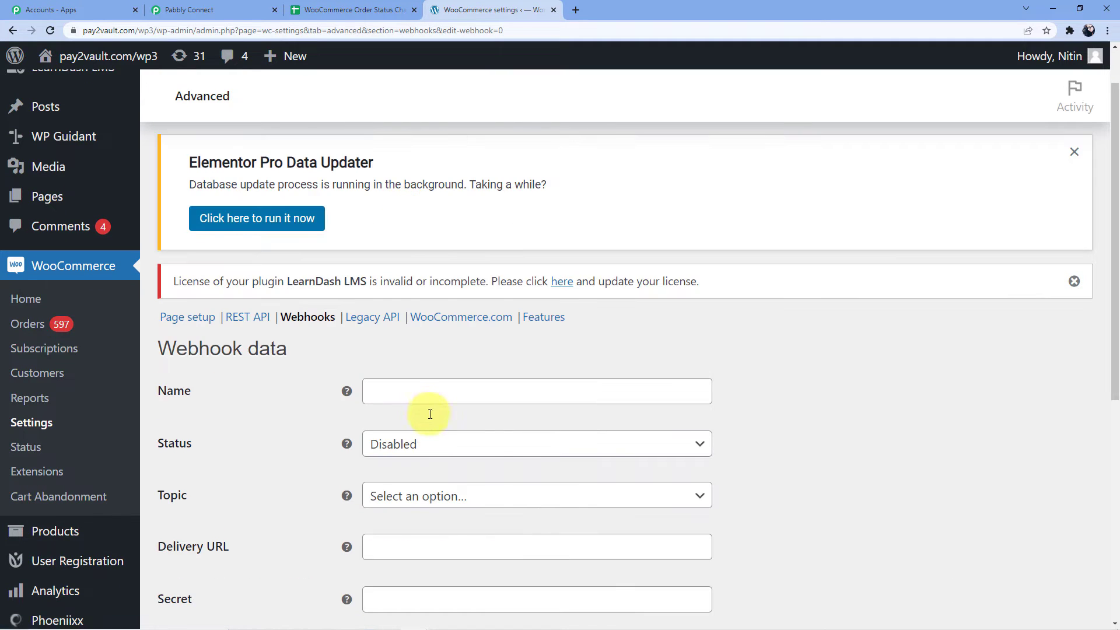
{"action": "left_click", "coordinate": [422, 393]}
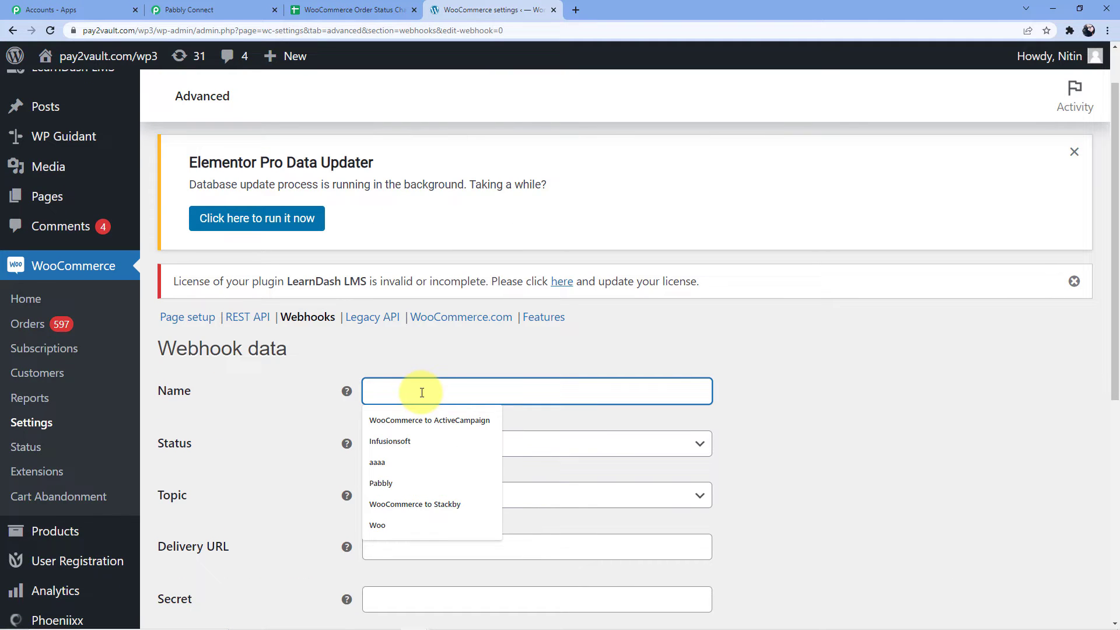
{"action": "type", "text": "WooCommerce to Google Sheets"}
{"action": "scroll", "coordinate": [422, 392], "scroll_direction": "down", "scroll_amount": 3}
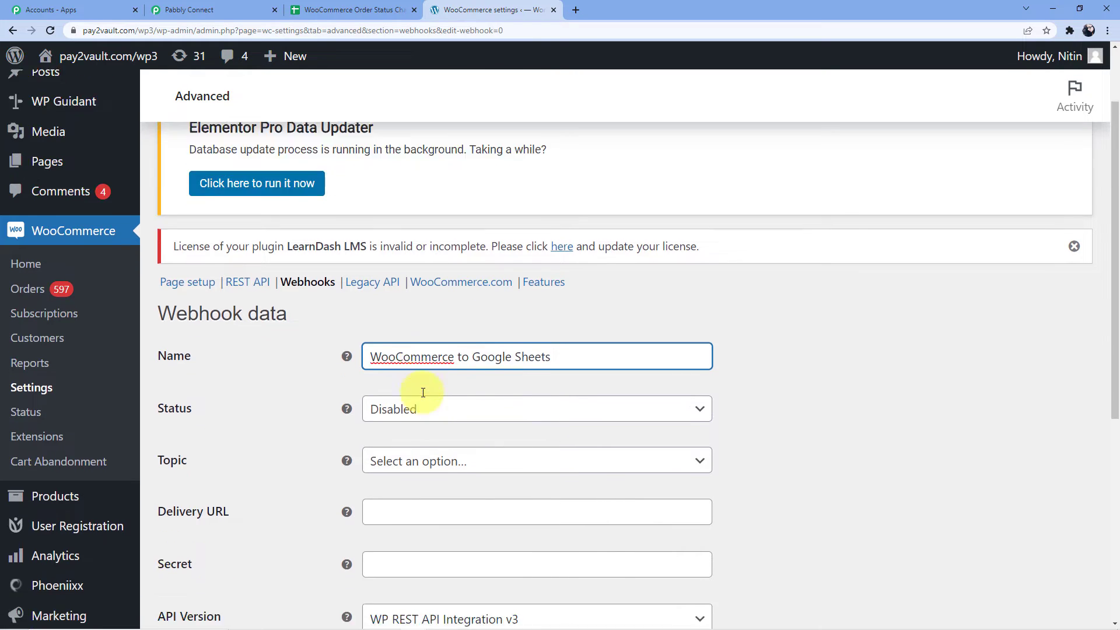
{"action": "left_click", "coordinate": [461, 268]}
{"action": "left_click", "coordinate": [424, 297]}
{"action": "scroll", "coordinate": [409, 288], "scroll_direction": "down", "scroll_amount": 1}
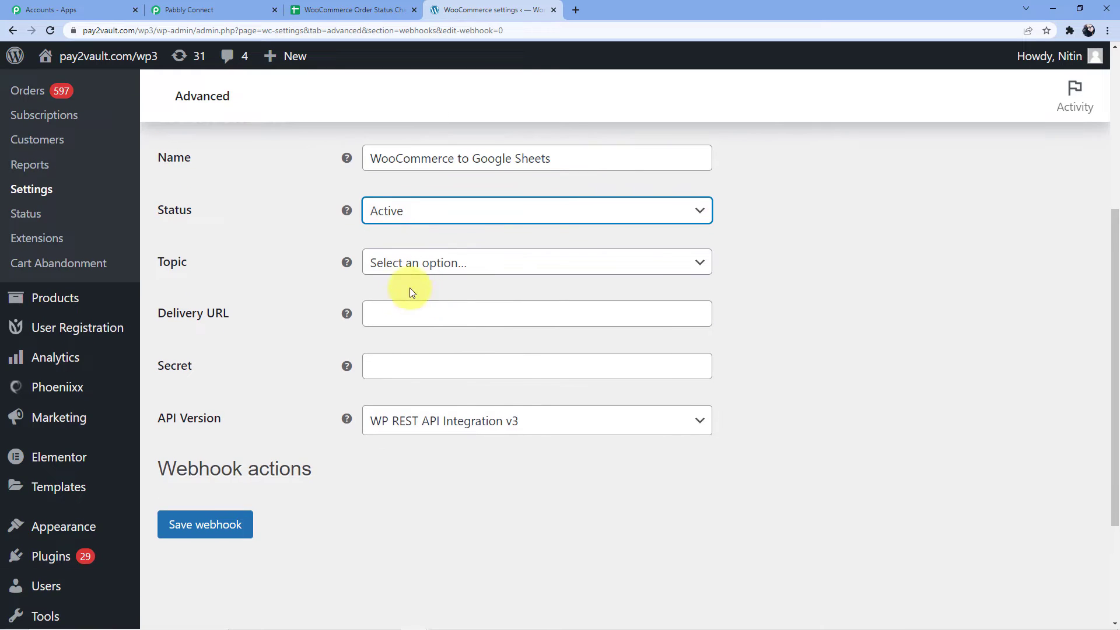
Step: Check the required topic in the Pabbly Connect instructions and set the webhook's topic to Order updated
{"action": "left_click", "coordinate": [418, 267]}
{"action": "left_click", "coordinate": [243, 6]}
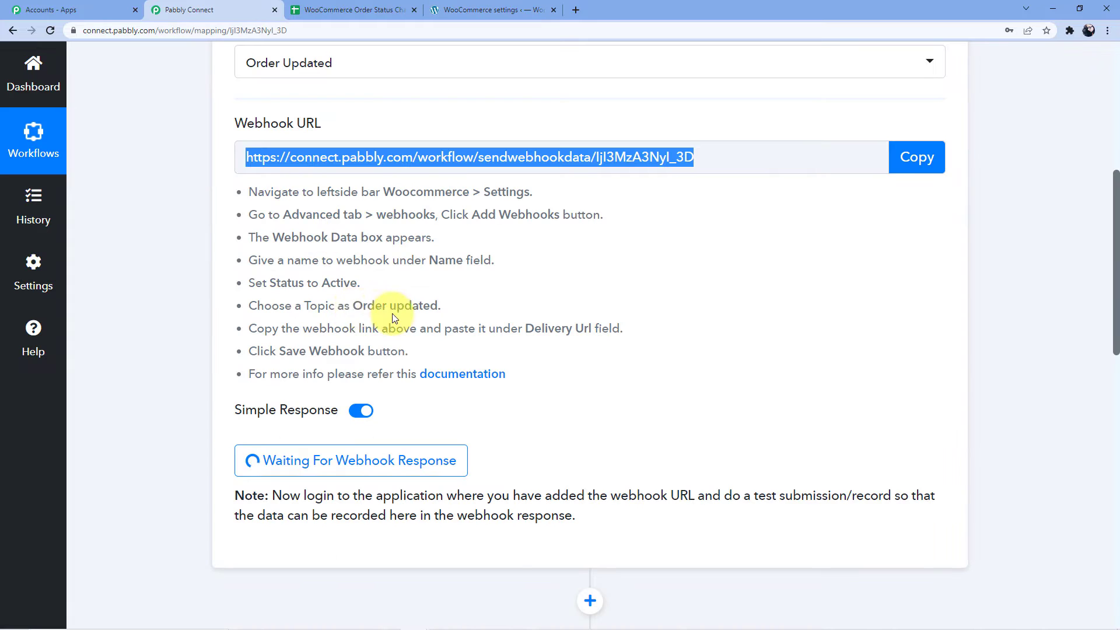
{"action": "left_click_drag", "start_coordinate": [353, 306], "coordinate": [441, 306]}
{"action": "left_click", "coordinate": [467, 9]}
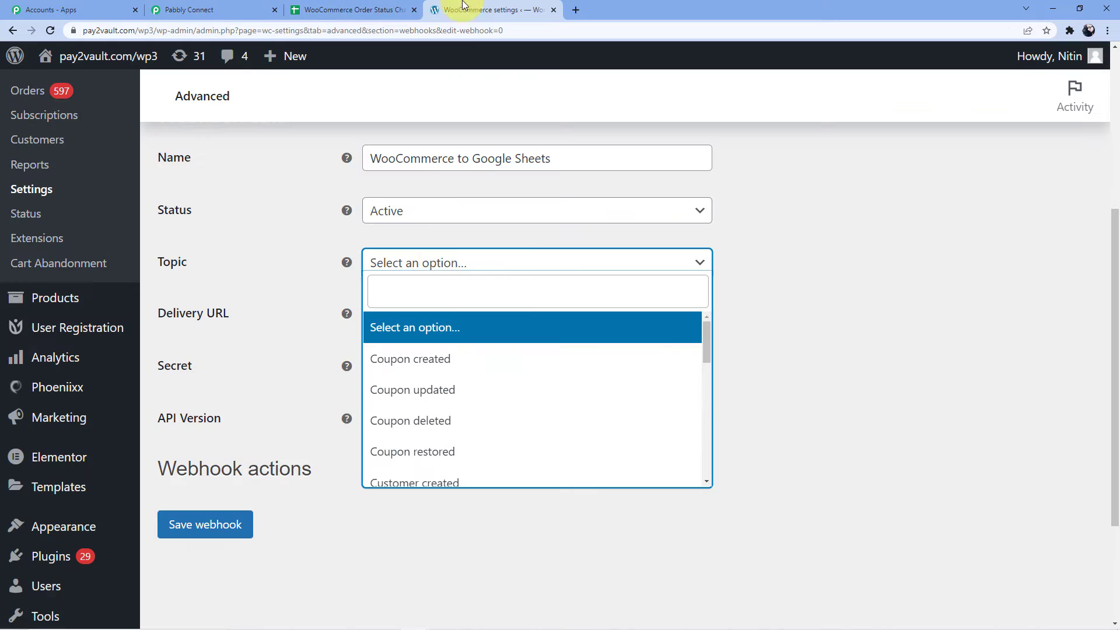
{"action": "left_click", "coordinate": [432, 286]}
{"action": "type", "text": "Order"}
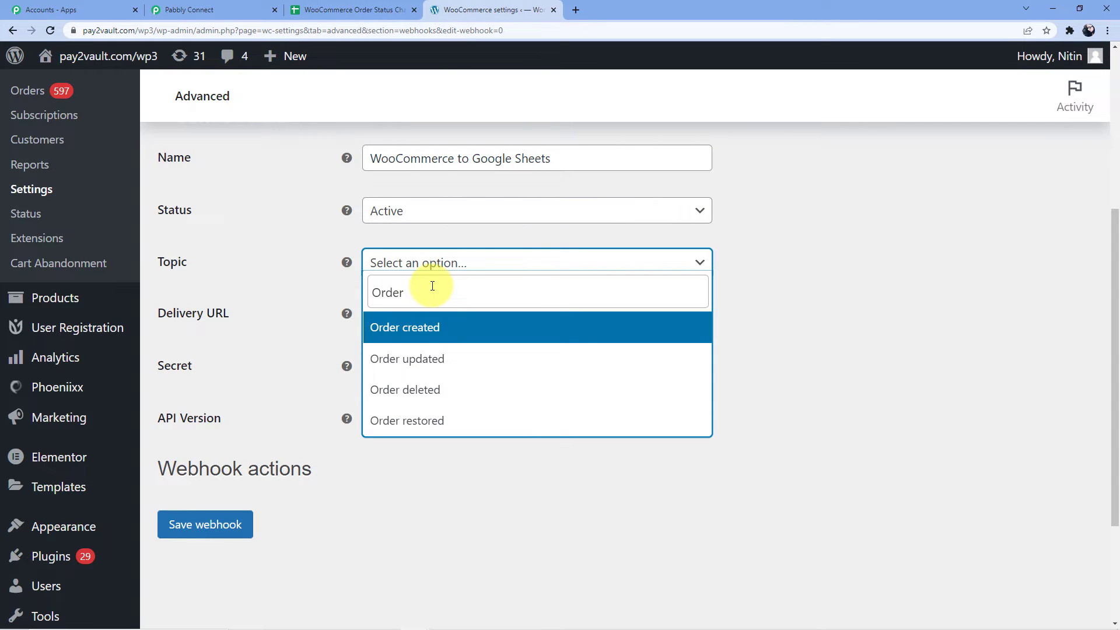
{"action": "left_click", "coordinate": [432, 359]}
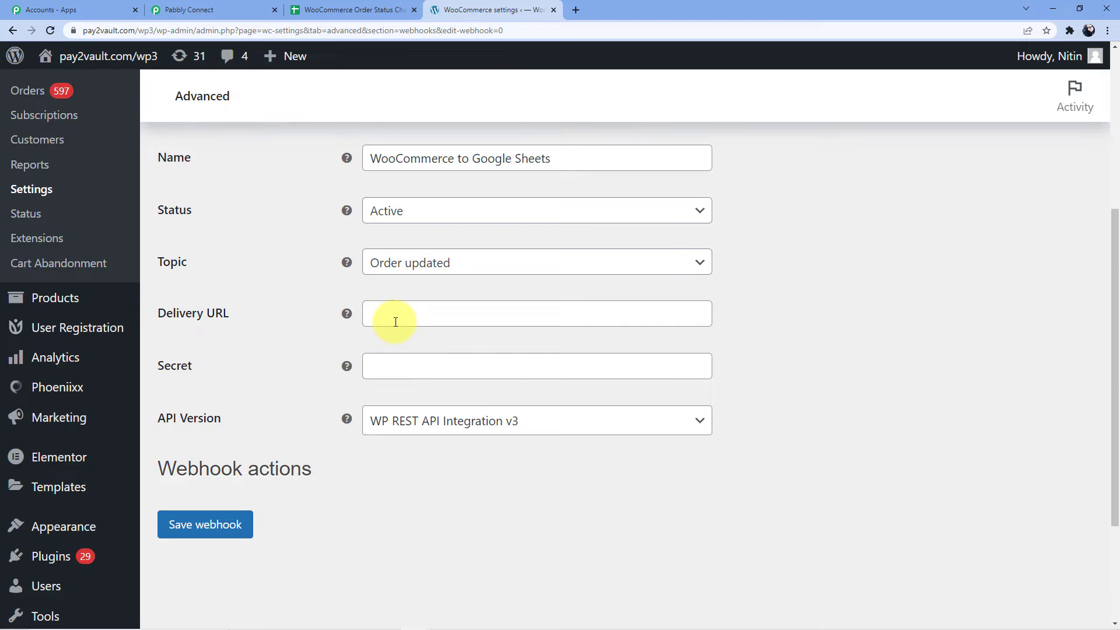
Step: Copy the webhook URL from Pabbly Connect, paste it as the WooCommerce webhook's delivery URL, and save the webhook
{"action": "left_click", "coordinate": [374, 9]}
{"action": "left_click", "coordinate": [196, 9]}
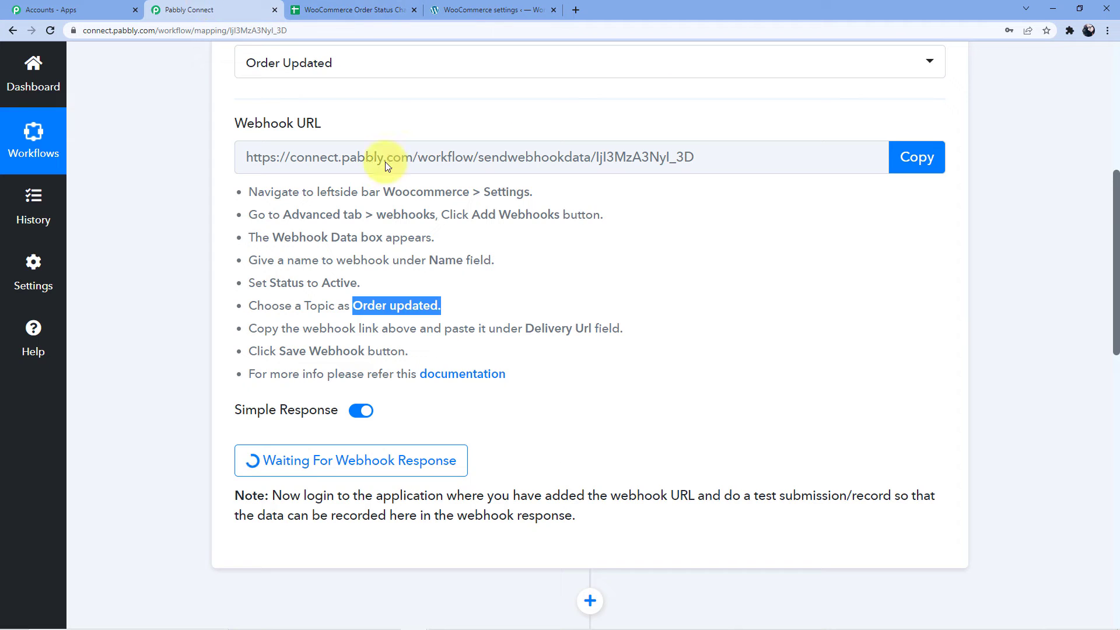
{"action": "left_click", "coordinate": [910, 156]}
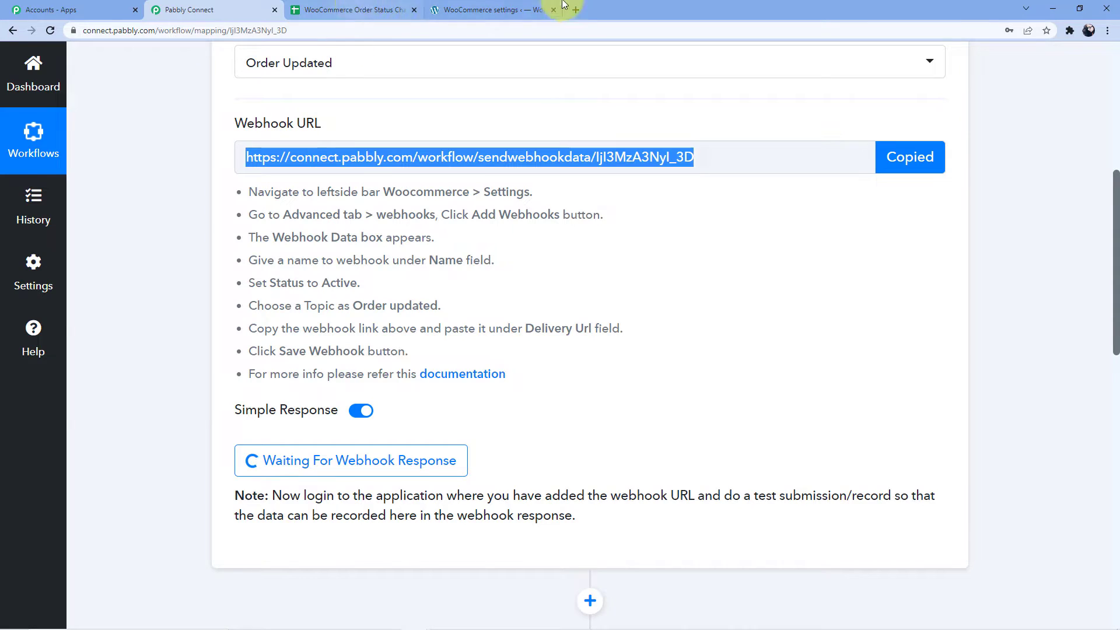
{"action": "left_click", "coordinate": [493, 10]}
{"action": "left_click", "coordinate": [427, 313]}
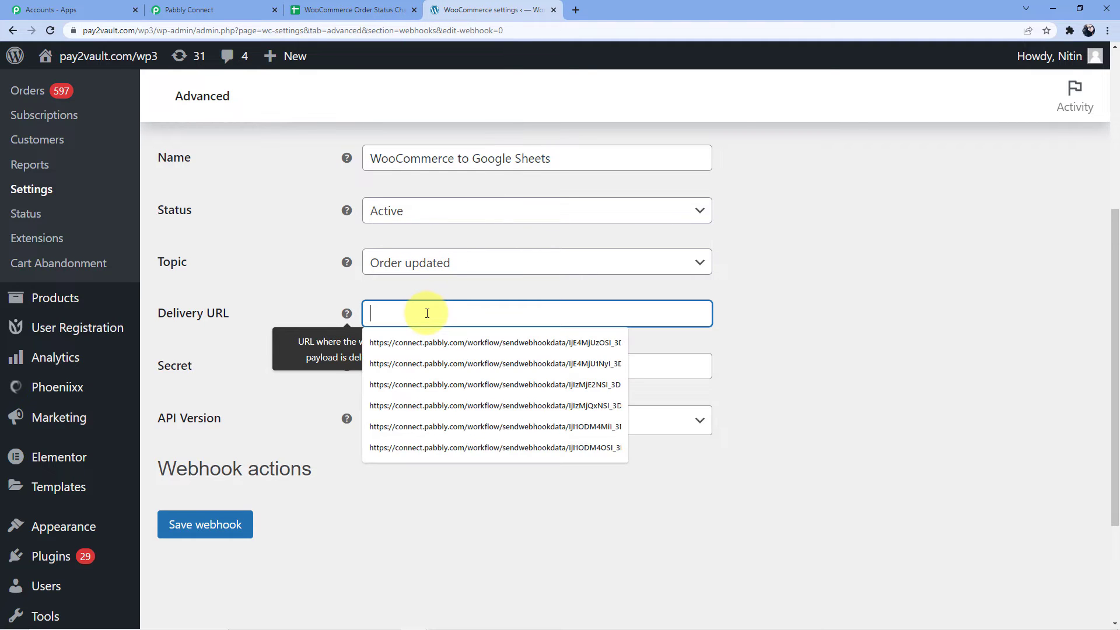
{"action": "key", "text": "ctrl+v"}
{"action": "scroll", "coordinate": [408, 315], "scroll_direction": "down", "scroll_amount": 3}
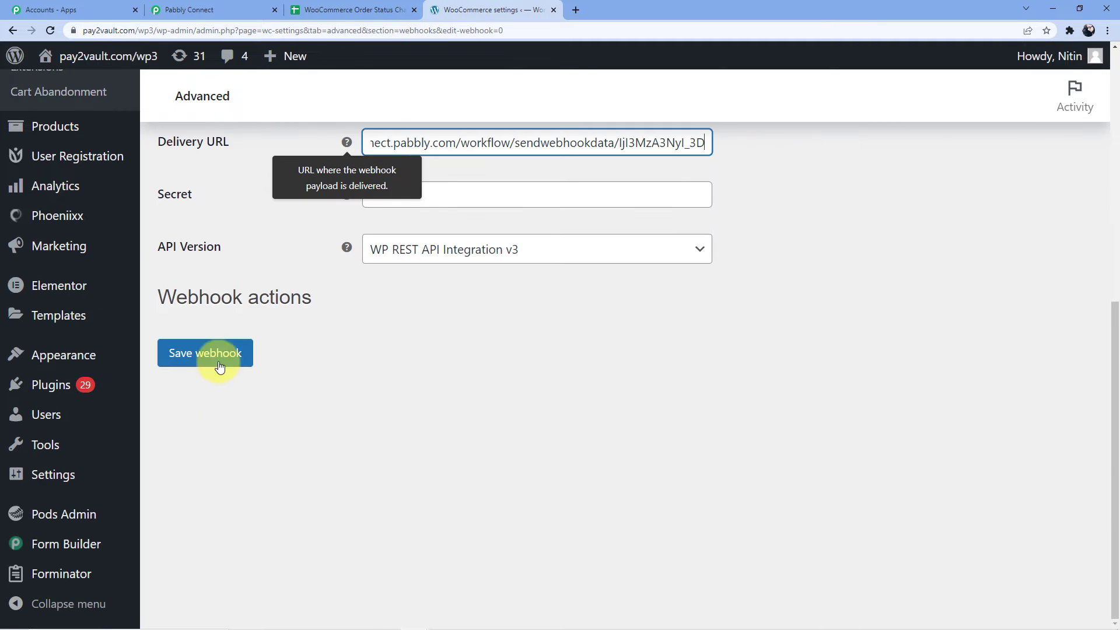
{"action": "left_click", "coordinate": [211, 353]}
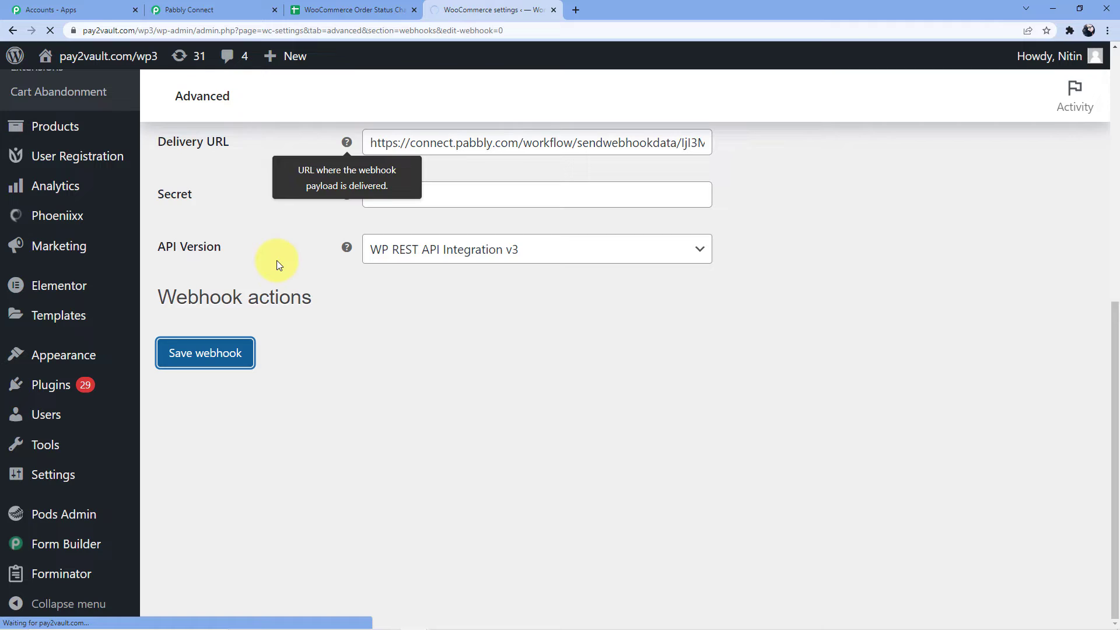
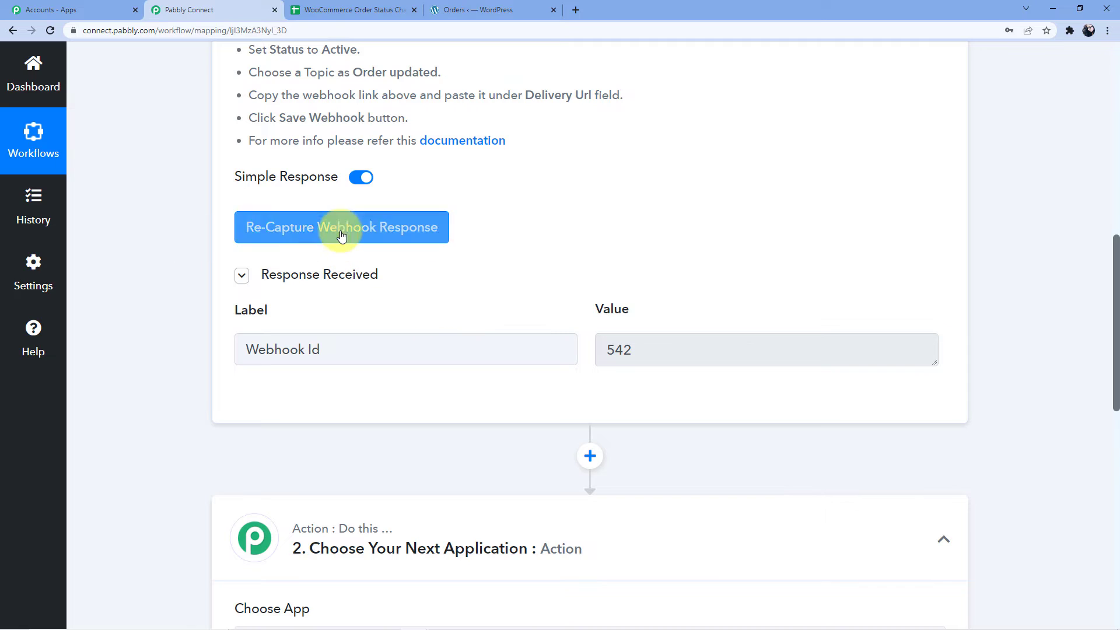
Step: Start re-capturing the webhook response in Pabbly Connect and reload the WooCommerce orders list in the WordPress admin
{"action": "left_click", "coordinate": [349, 229]}
{"action": "left_click", "coordinate": [529, 439]}
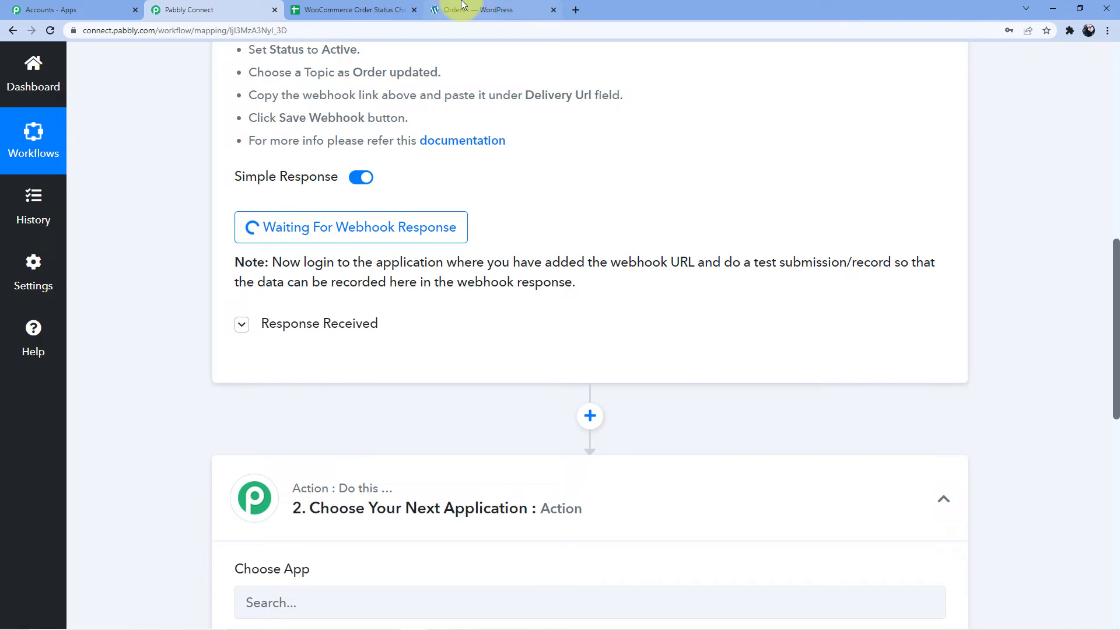
{"action": "left_click", "coordinate": [461, 9]}
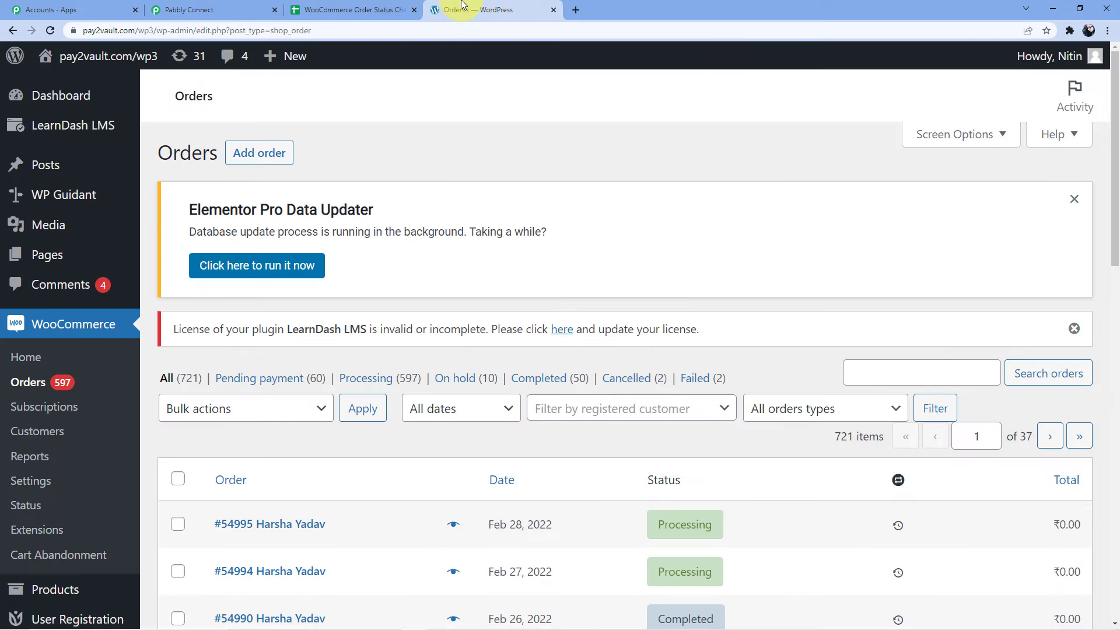
{"action": "scroll", "coordinate": [164, 192], "scroll_direction": "down", "scroll_amount": 2}
{"action": "left_click", "coordinate": [38, 273]}
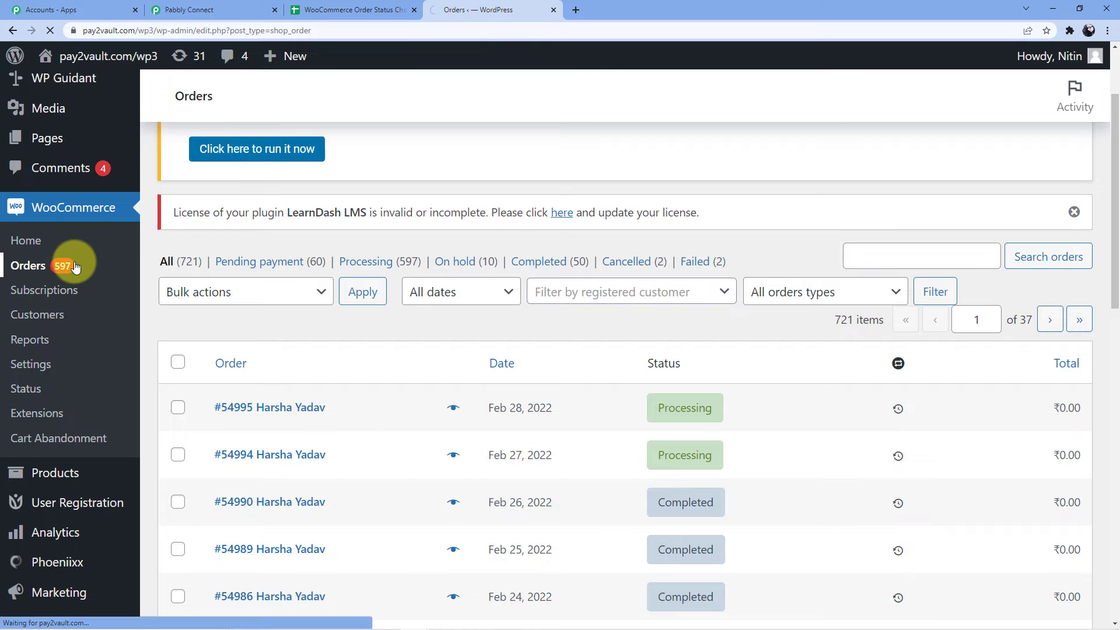
{"action": "scroll", "coordinate": [252, 373], "scroll_direction": "down", "scroll_amount": 2}
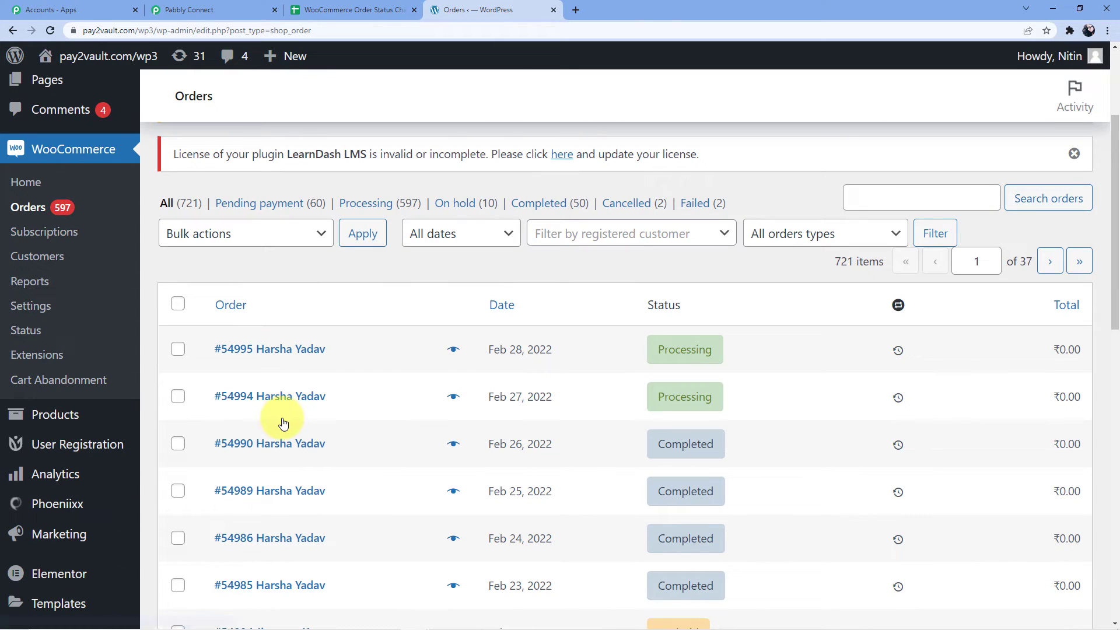
{"action": "scroll", "coordinate": [283, 423], "scroll_direction": "down", "scroll_amount": 2}
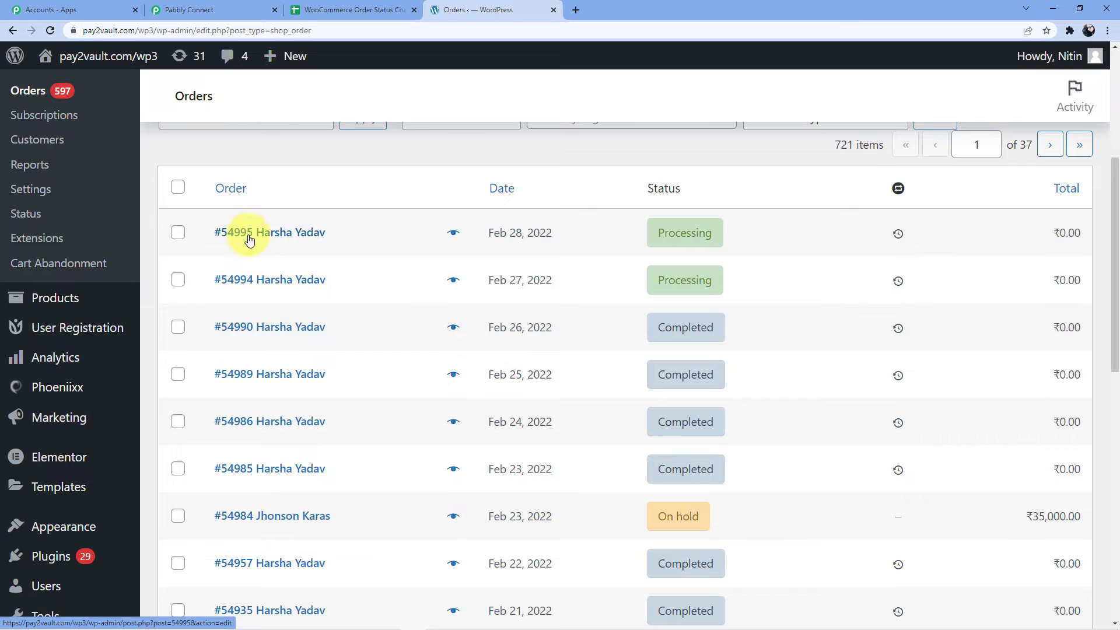
Step: Switch to the Google Sheets order spreadsheet and examine the first order's ID, status and customer name in row 2
{"action": "left_click", "coordinate": [341, 5]}
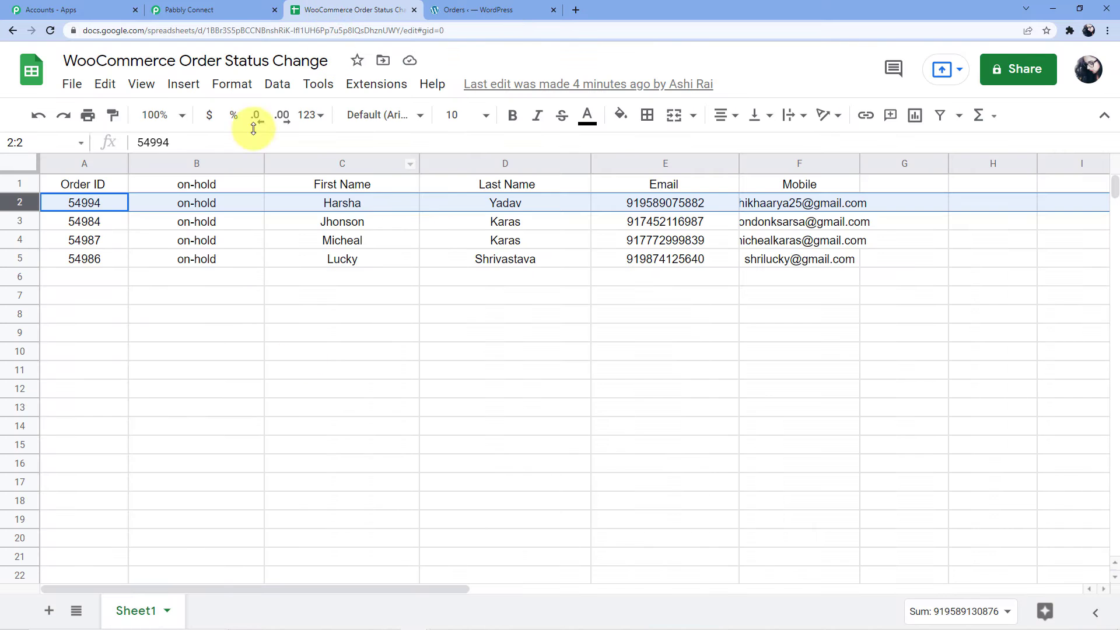
{"action": "left_click", "coordinate": [76, 204]}
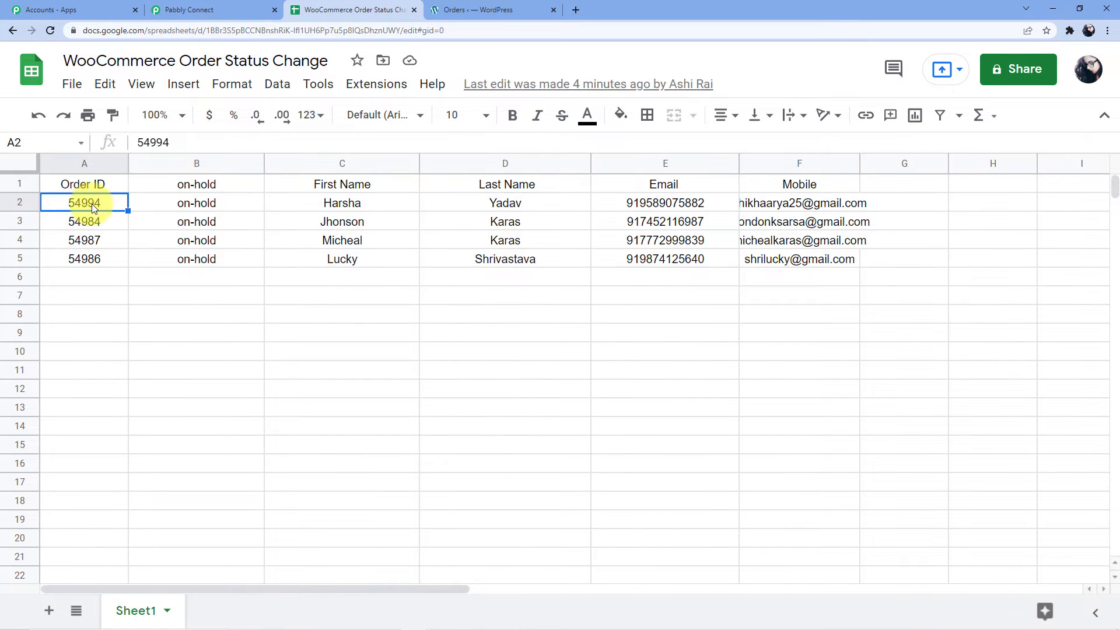
{"action": "left_click", "coordinate": [208, 202]}
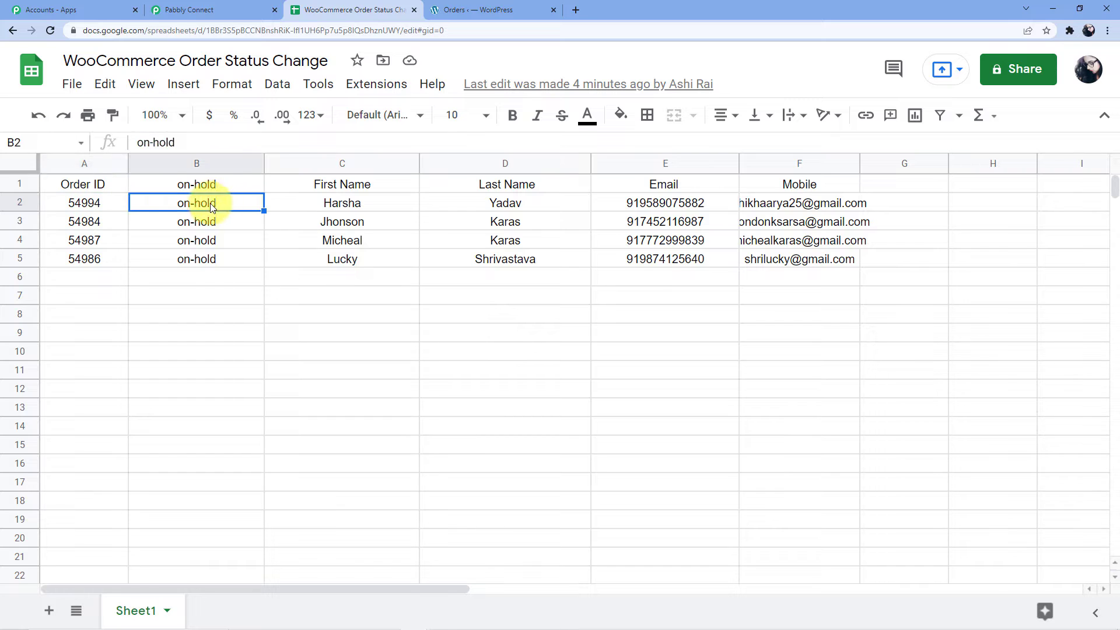
{"action": "left_click", "coordinate": [363, 205]}
{"action": "left_click", "coordinate": [533, 205]}
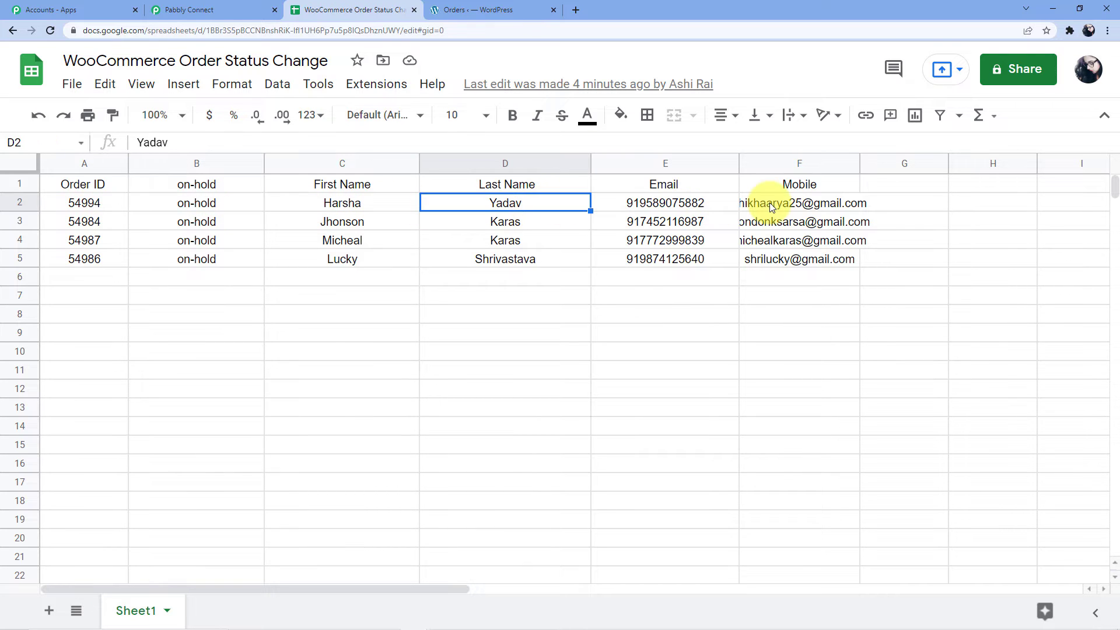
Step: Return to the WooCommerce orders list, mark the Feb 27, 2022 order as selected, and leave its edit page
{"action": "left_click", "coordinate": [243, 4]}
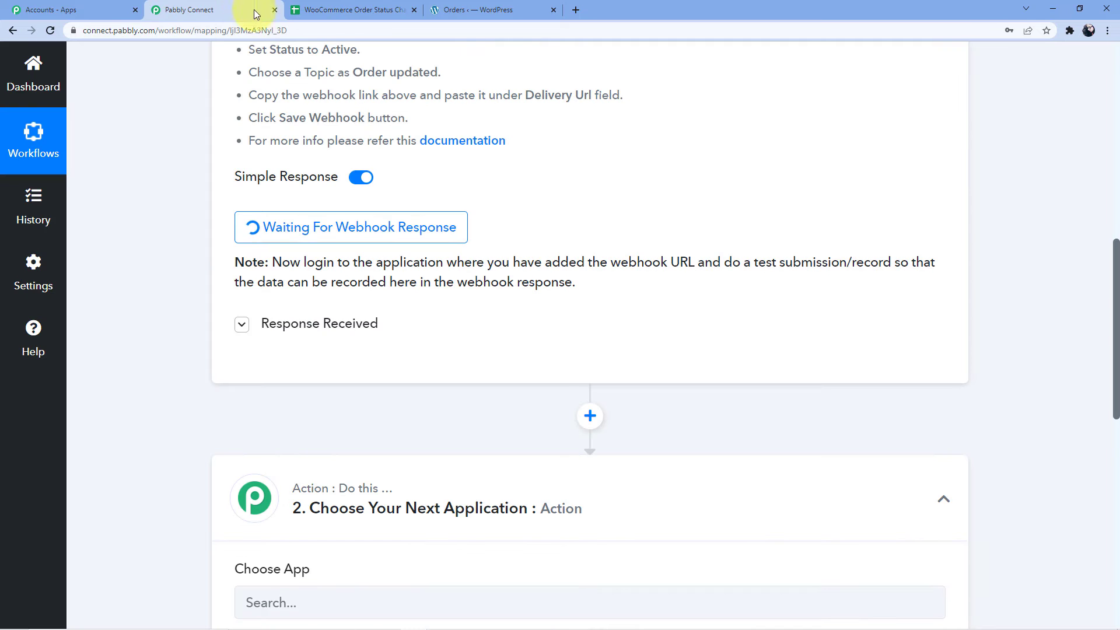
{"action": "left_click", "coordinate": [475, 9]}
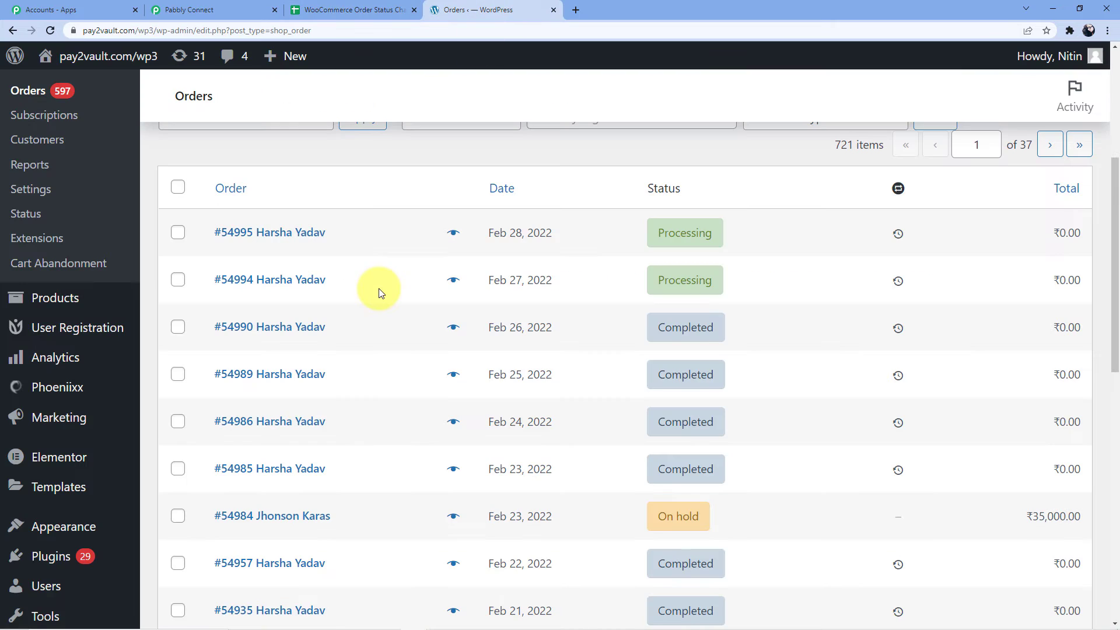
{"action": "left_click", "coordinate": [677, 289]}
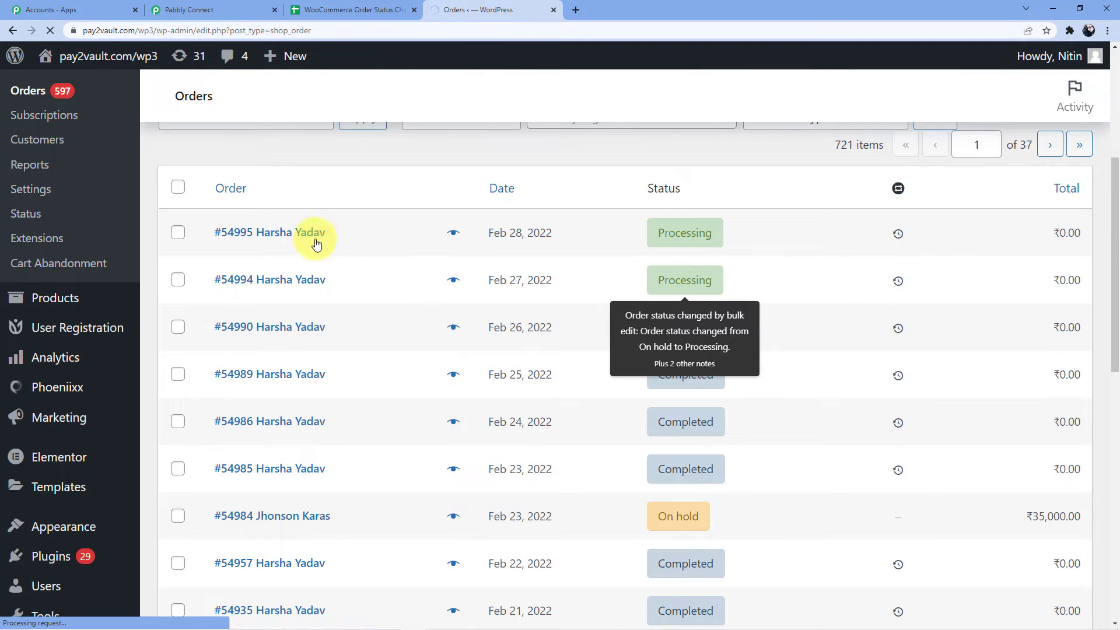
{"action": "scroll", "coordinate": [292, 280], "scroll_direction": "up", "scroll_amount": 1}
{"action": "left_click", "coordinate": [178, 339]}
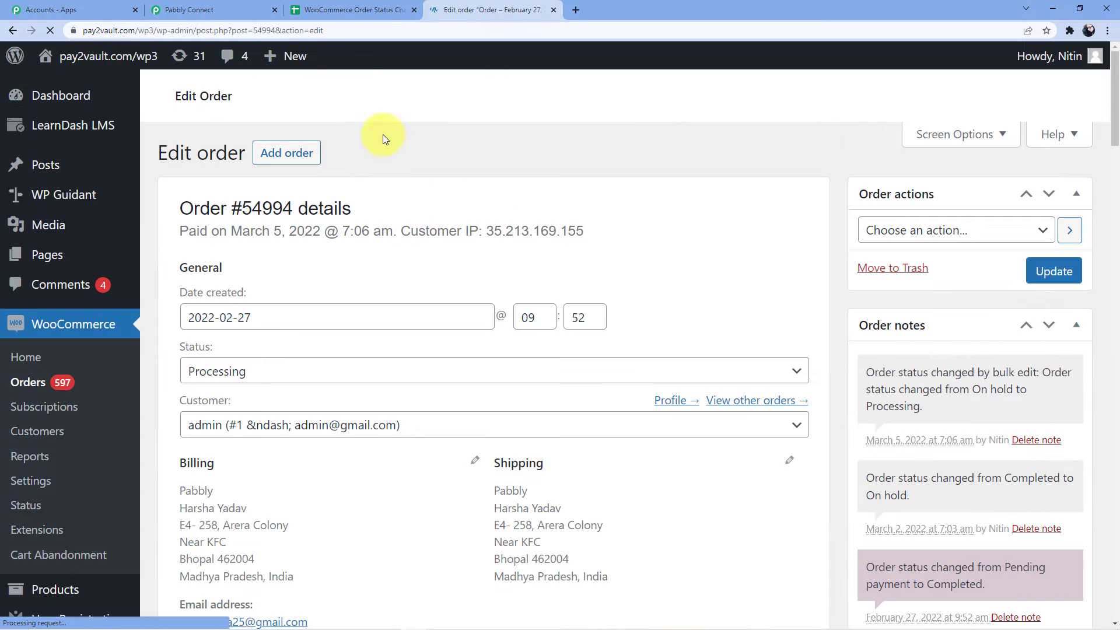
{"action": "left_click", "coordinate": [12, 32]}
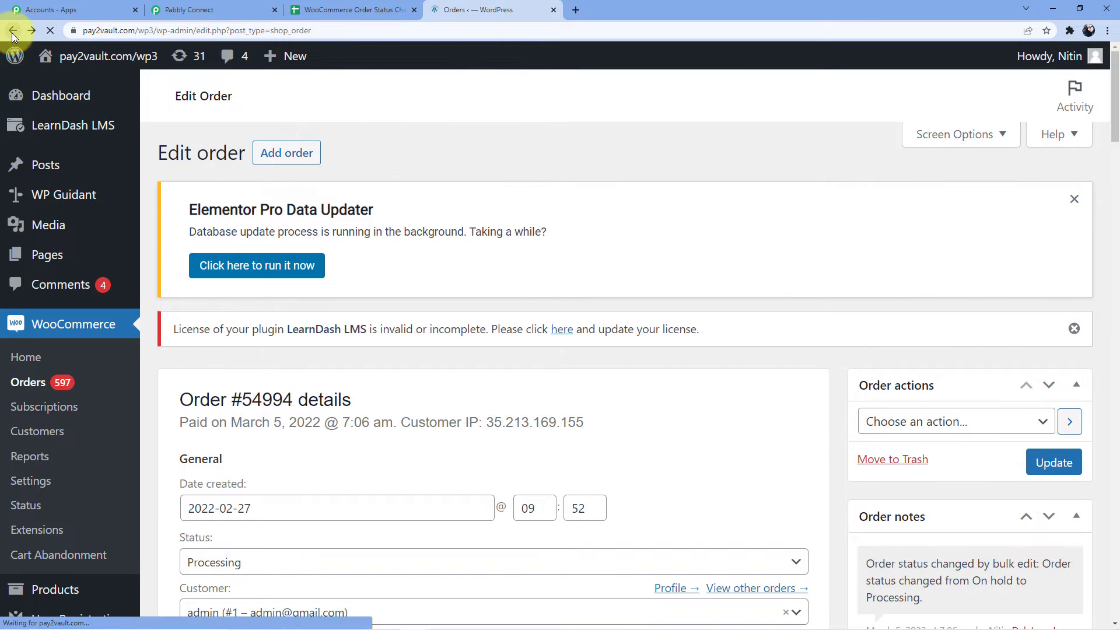
Step: Change the first order's status in cell B2 of the Google Sheets spreadsheet to processing
{"action": "left_click", "coordinate": [373, 10]}
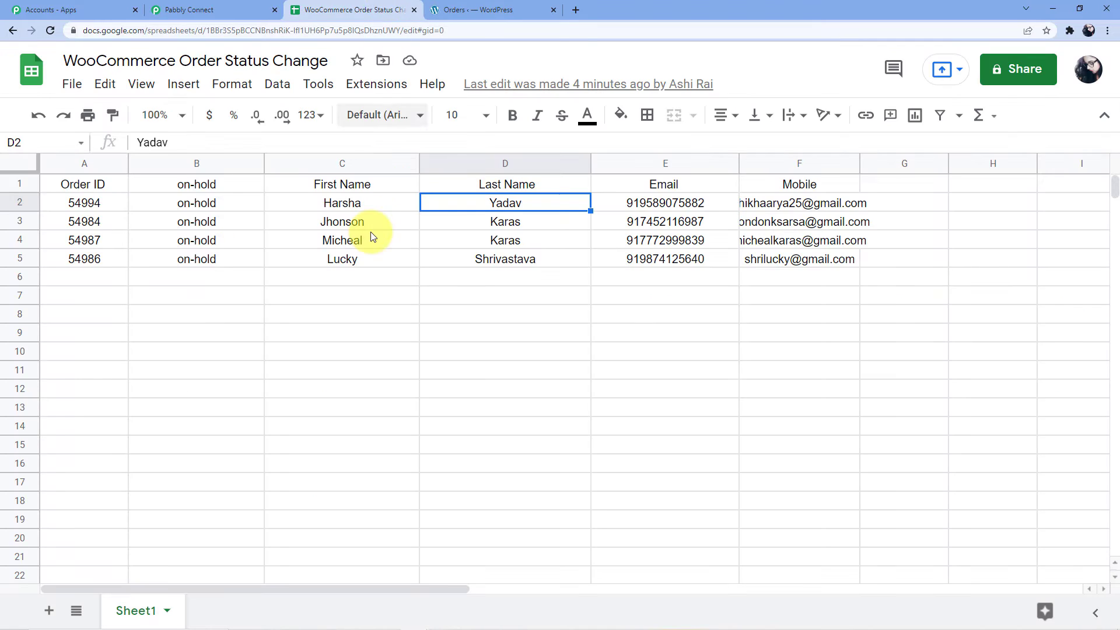
{"action": "double_click", "coordinate": [227, 205]}
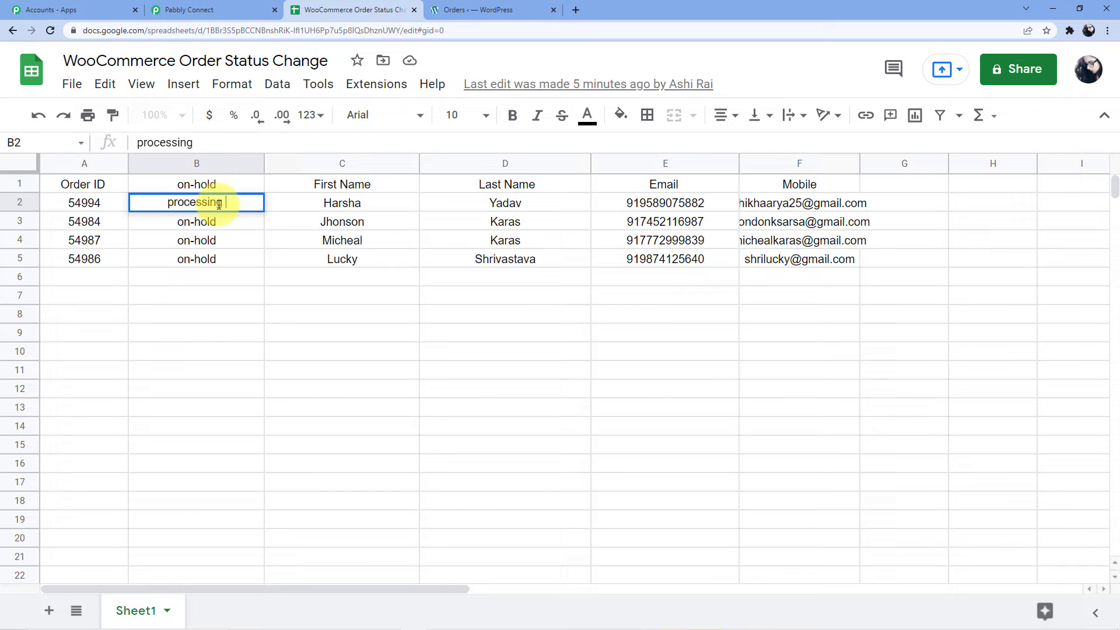
{"action": "left_click", "coordinate": [251, 332]}
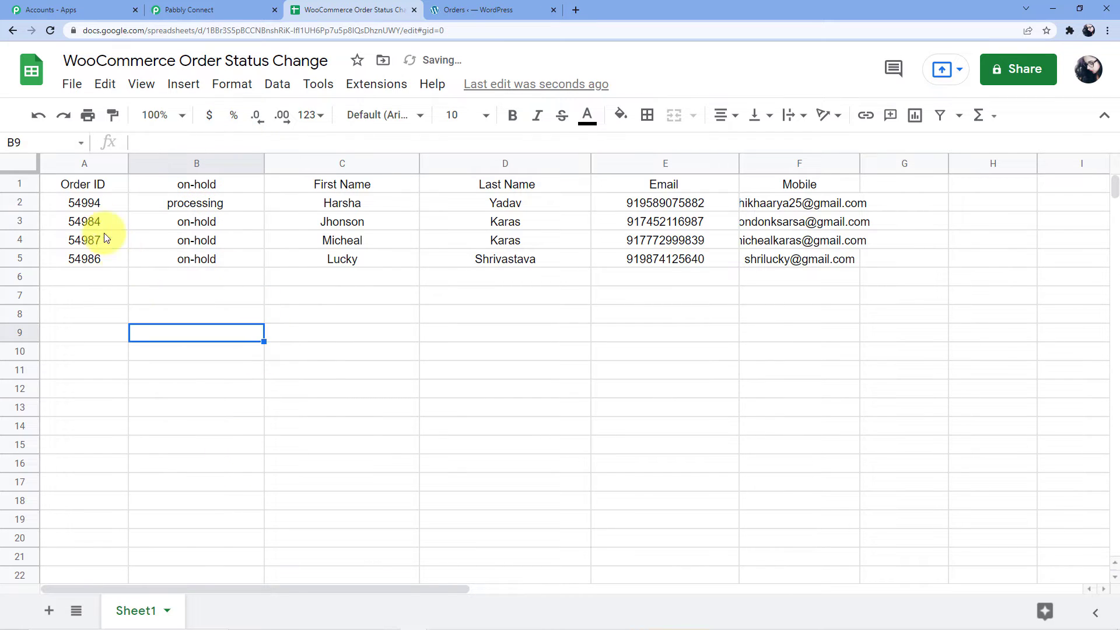
{"action": "left_click", "coordinate": [192, 207]}
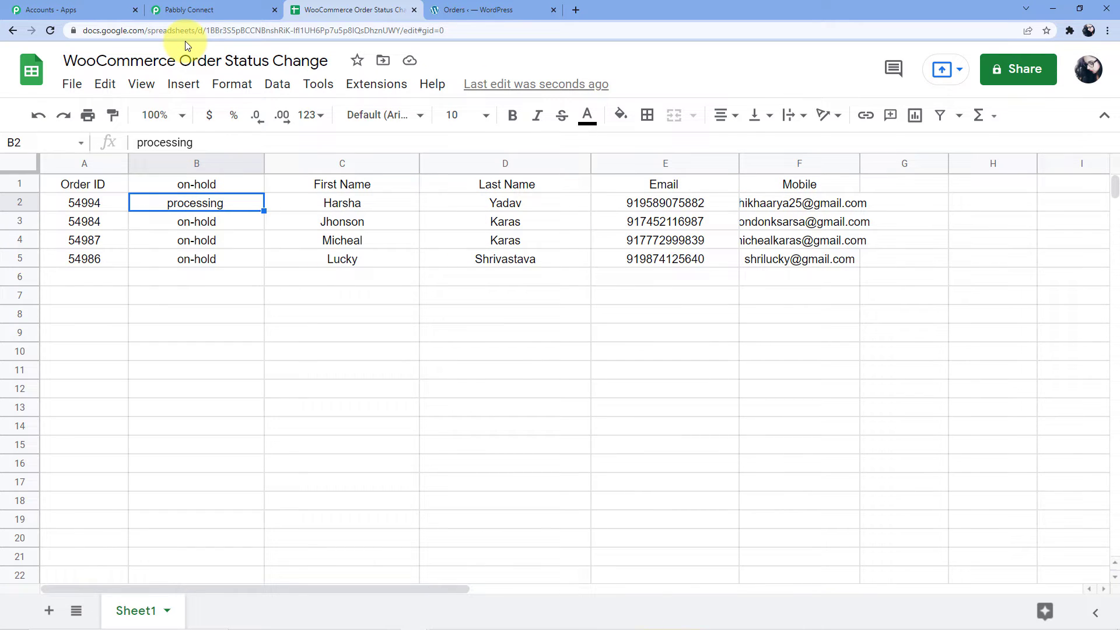
Step: Compare the Google Sheets spreadsheet with the WooCommerce orders list and locate the selected Feb 27, 2022 order
{"action": "left_click", "coordinate": [206, 12]}
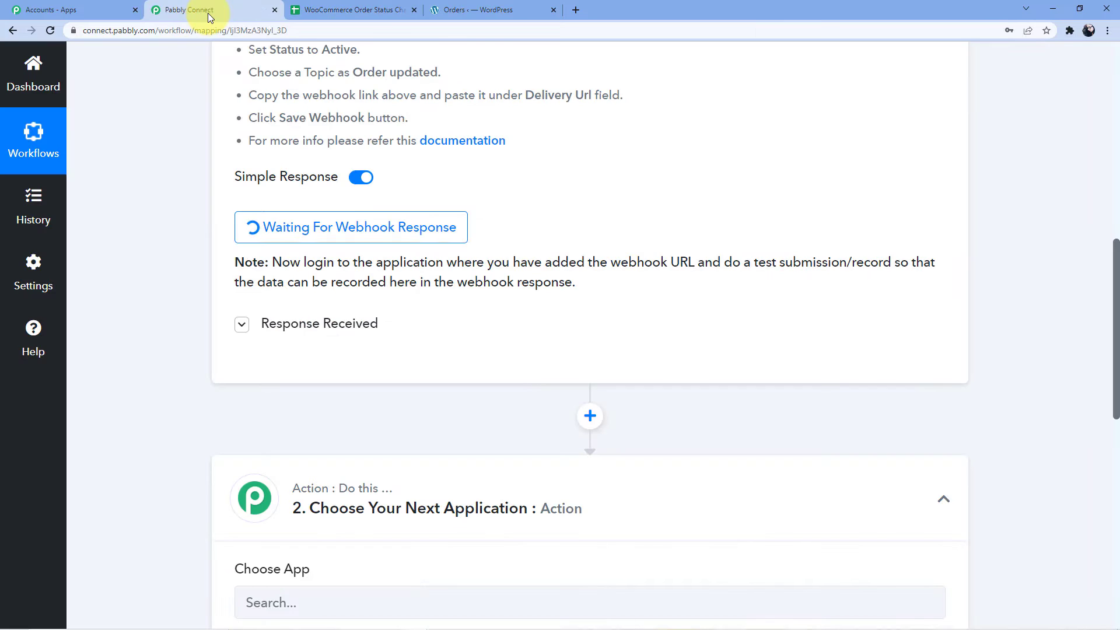
{"action": "left_click", "coordinate": [99, 7]}
{"action": "left_click", "coordinate": [461, 10]}
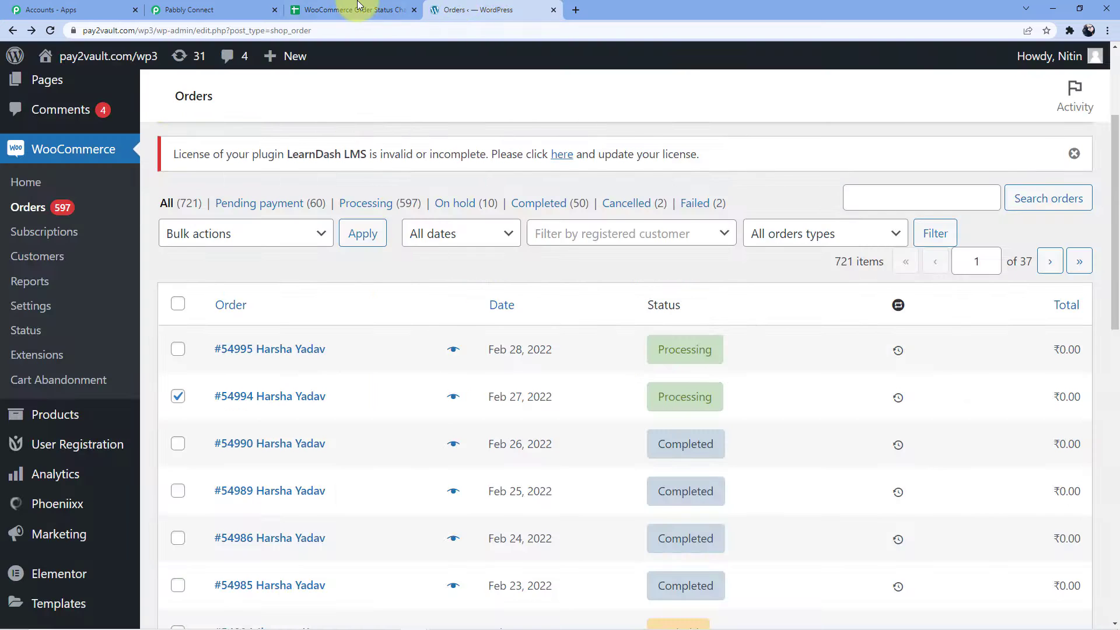
{"action": "left_click", "coordinate": [353, 10]}
{"action": "left_click", "coordinate": [466, 11]}
{"action": "scroll", "coordinate": [440, 304], "scroll_direction": "down", "scroll_amount": 2}
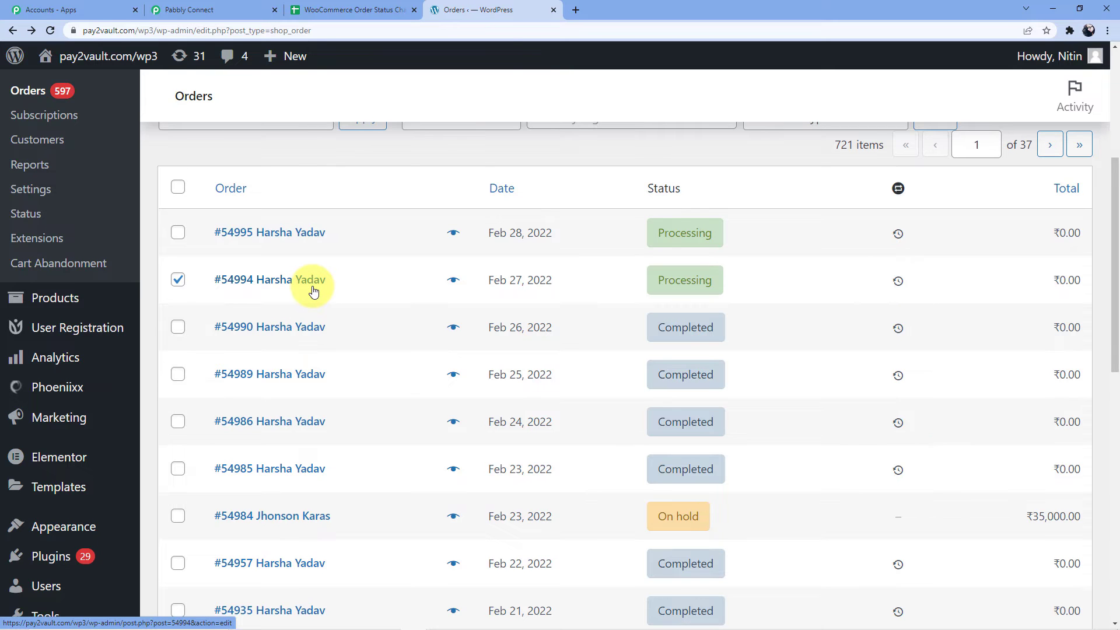
Step: Apply the bulk action Change status to on-hold to the selected Feb 27, 2022 order and check its status
{"action": "scroll", "coordinate": [313, 289], "scroll_direction": "up", "scroll_amount": 2}
{"action": "scroll", "coordinate": [313, 283], "scroll_direction": "down", "scroll_amount": 2}
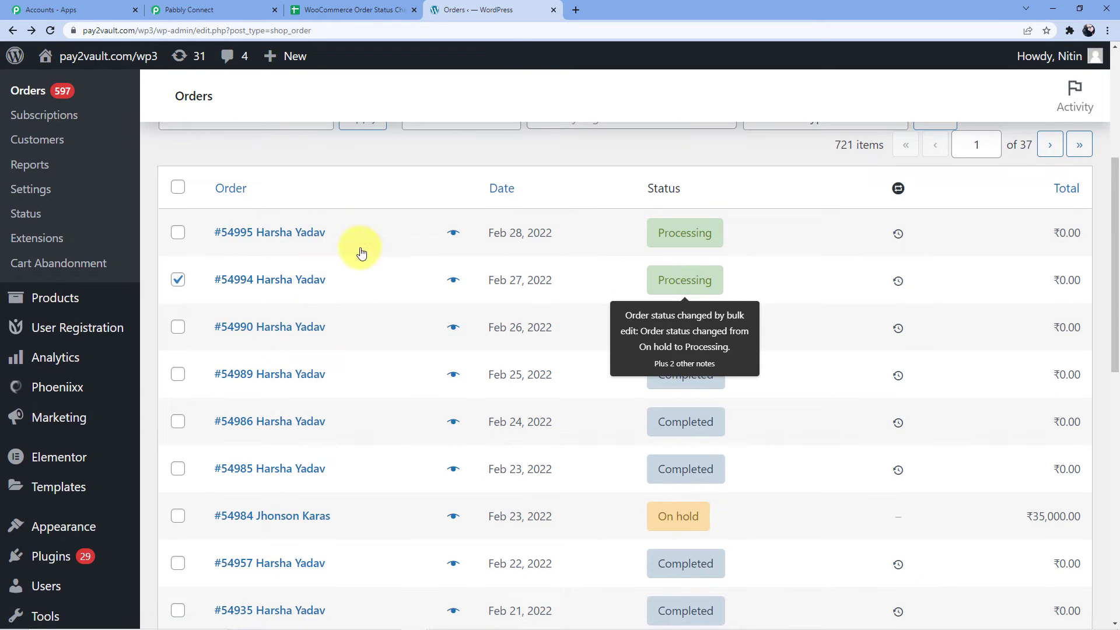
{"action": "scroll", "coordinate": [360, 252], "scroll_direction": "up", "scroll_amount": 2}
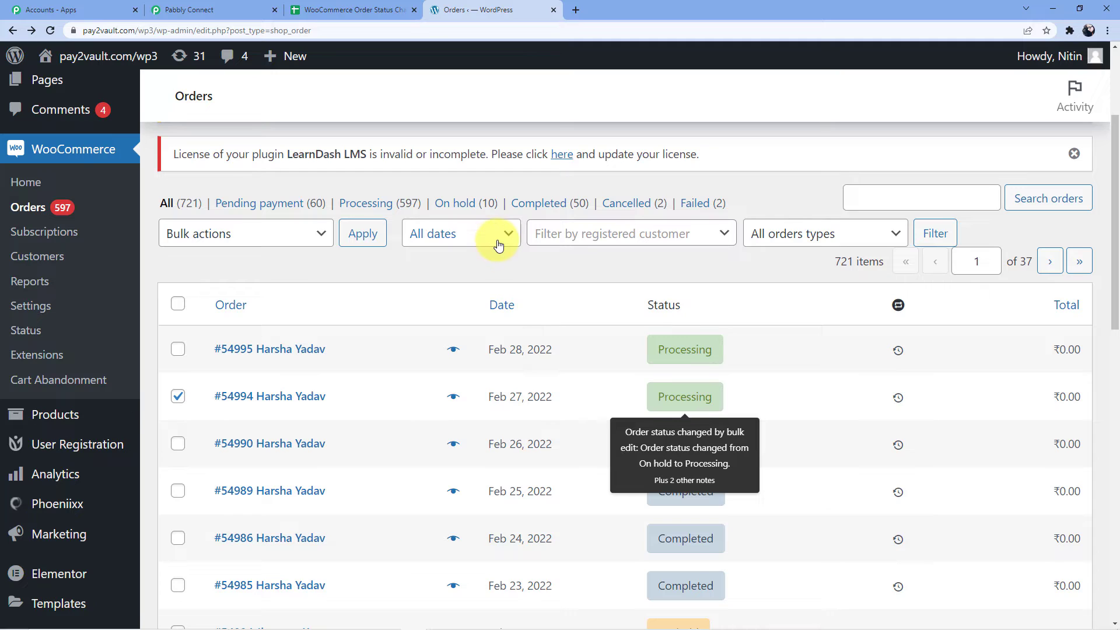
{"action": "left_click", "coordinate": [323, 236]}
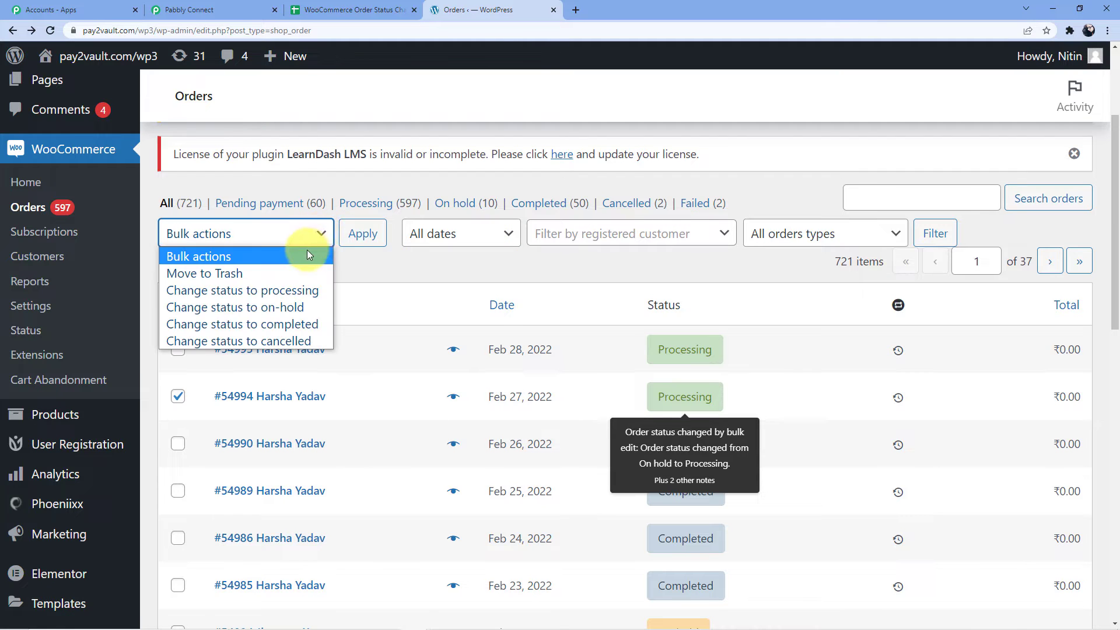
{"action": "left_click", "coordinate": [230, 310]}
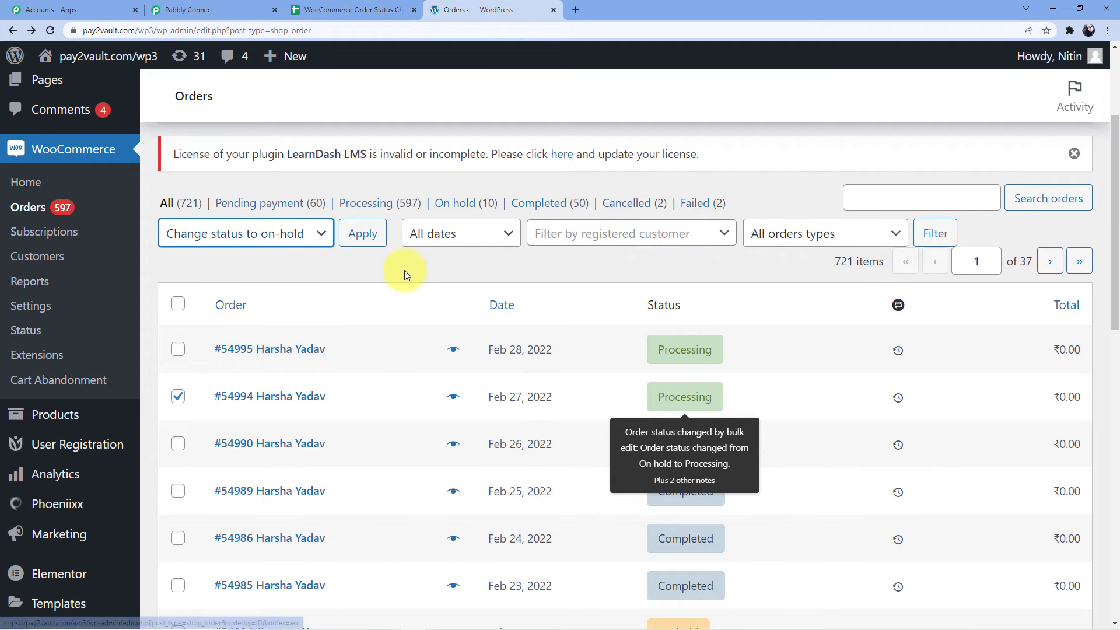
{"action": "left_click", "coordinate": [363, 240]}
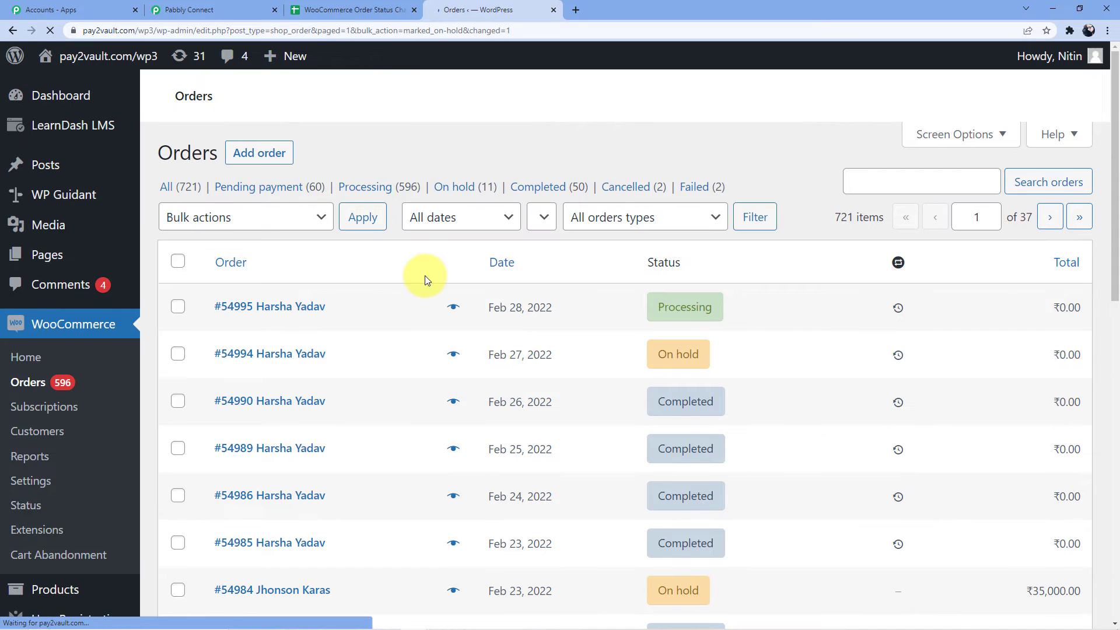
{"action": "scroll", "coordinate": [380, 413], "scroll_direction": "down", "scroll_amount": 3}
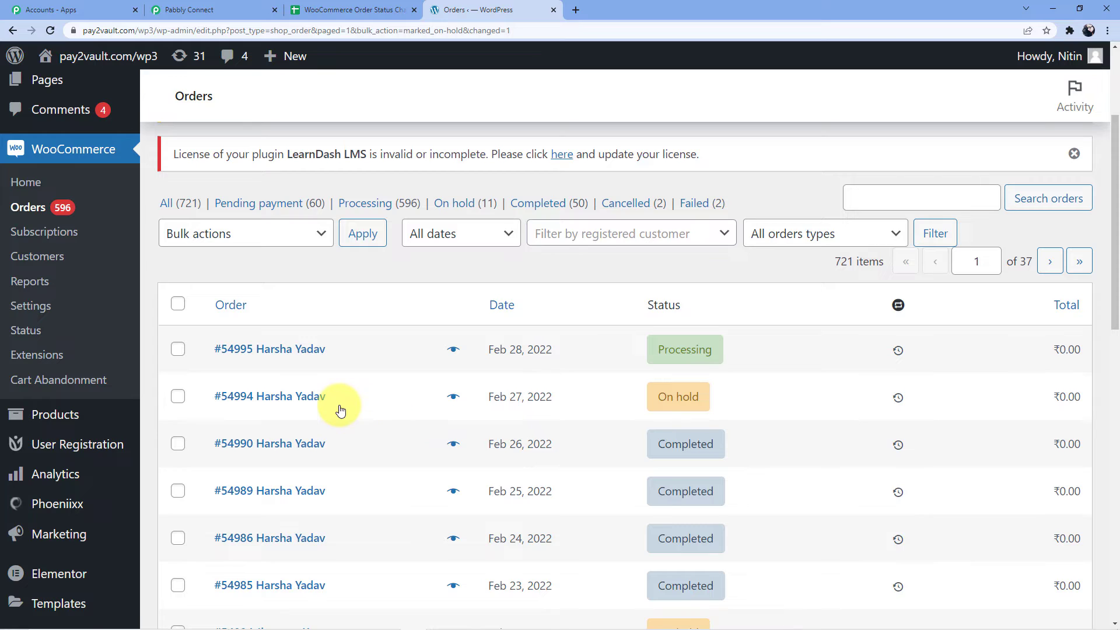
{"action": "scroll", "coordinate": [341, 410], "scroll_direction": "down", "scroll_amount": 2}
{"action": "mouse_move", "coordinate": [689, 295]}
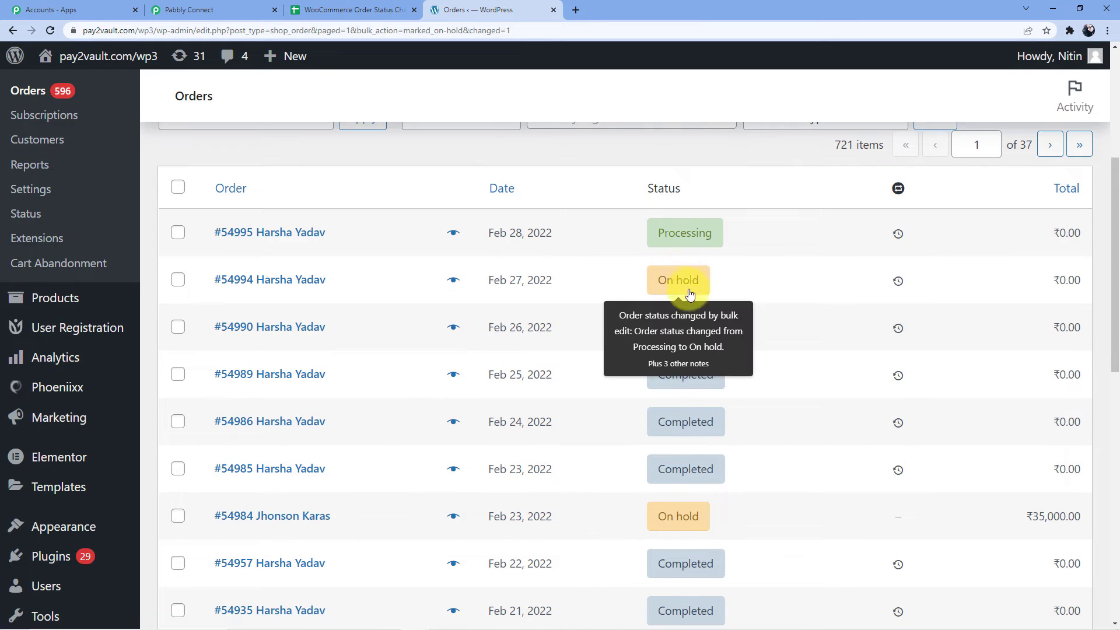
Step: Check the first order's row in Google Sheets, then examine the webhook response captured in Pabbly Connect through its billing and metadata fields
{"action": "left_click", "coordinate": [327, 10]}
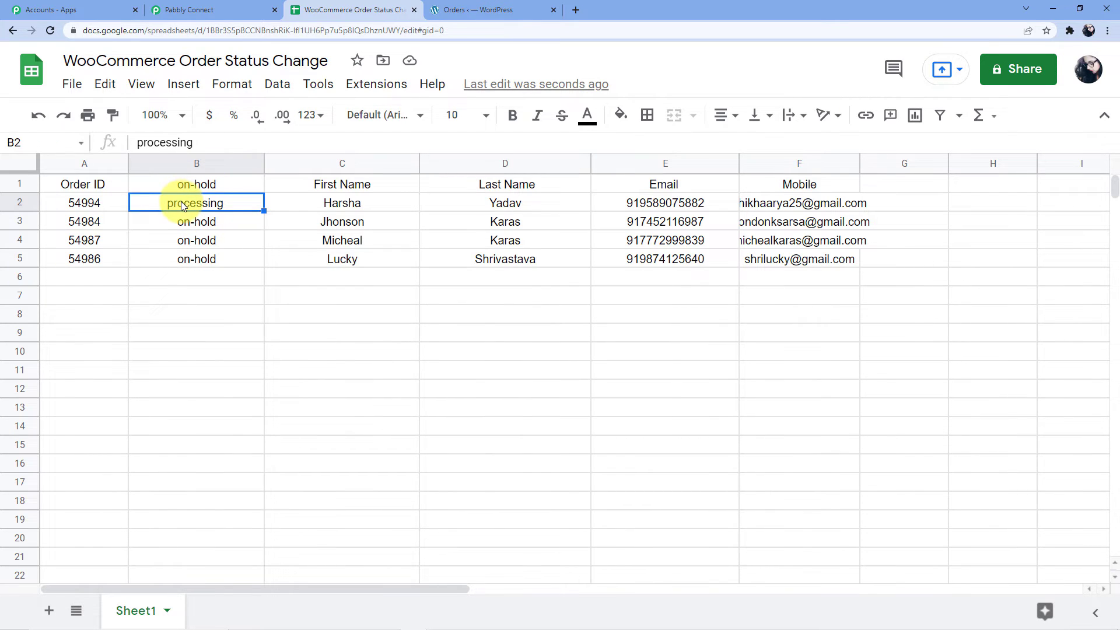
{"action": "left_click", "coordinate": [210, 10]}
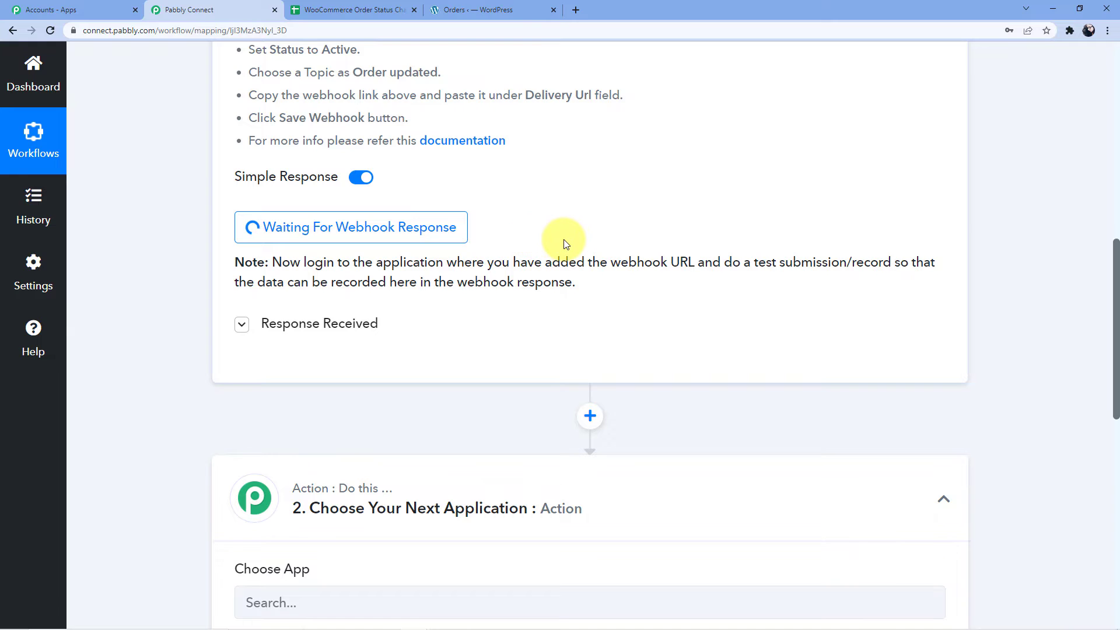
{"action": "scroll", "coordinate": [563, 239], "scroll_direction": "down", "scroll_amount": 2}
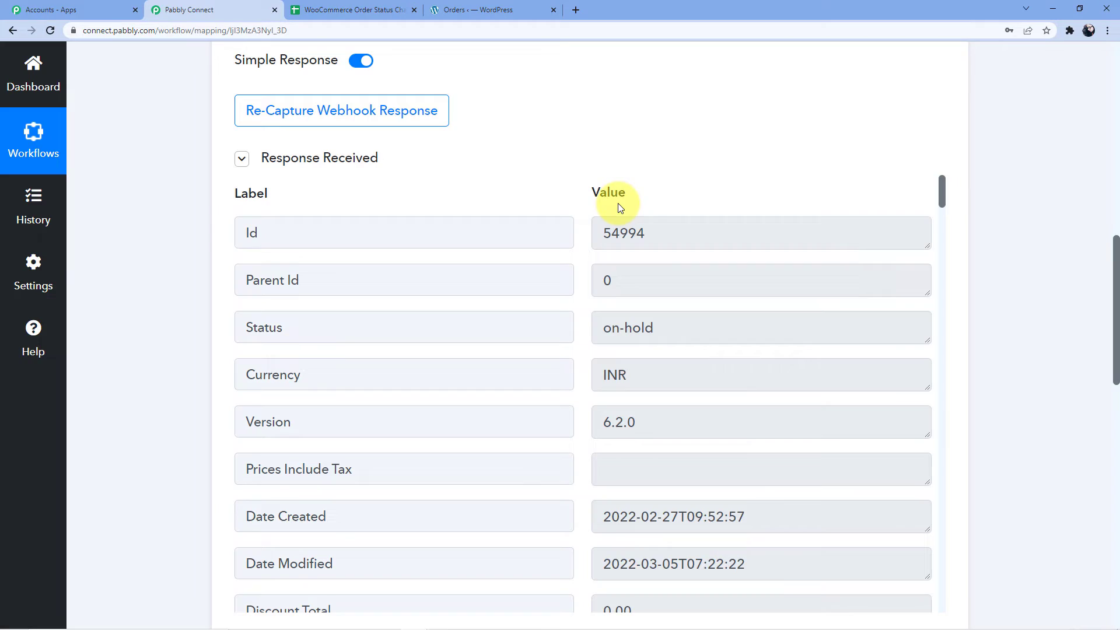
{"action": "scroll", "coordinate": [663, 358], "scroll_direction": "down", "scroll_amount": 2}
{"action": "scroll", "coordinate": [663, 358], "scroll_direction": "down", "scroll_amount": 9}
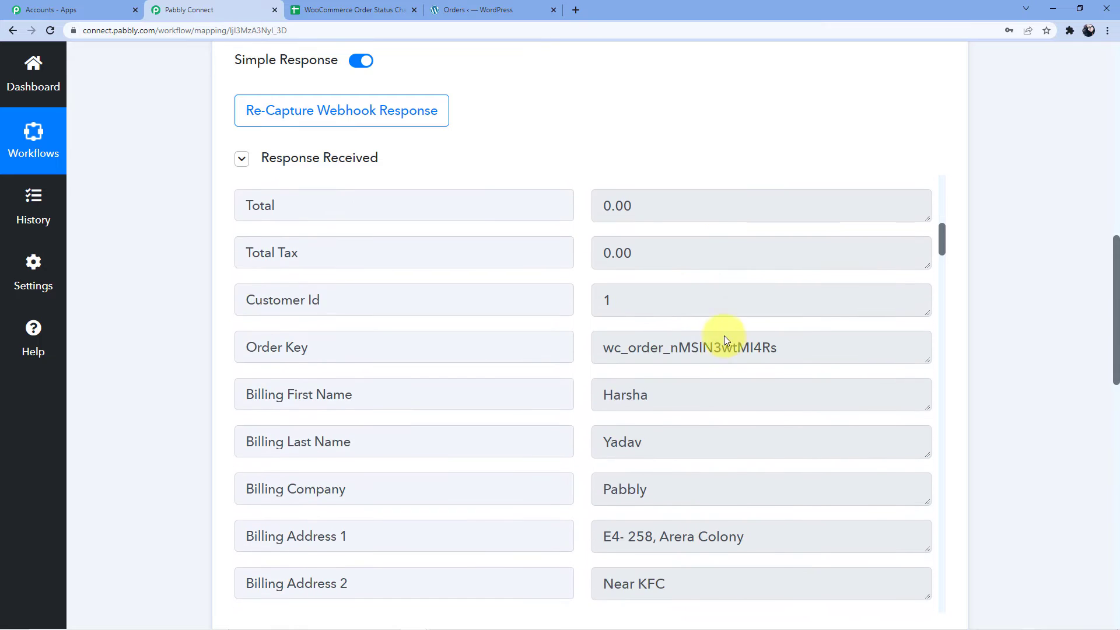
{"action": "scroll", "coordinate": [725, 335], "scroll_direction": "up", "scroll_amount": 4}
{"action": "scroll", "coordinate": [724, 337], "scroll_direction": "down", "scroll_amount": 4}
{"action": "scroll", "coordinate": [722, 338], "scroll_direction": "down", "scroll_amount": 12}
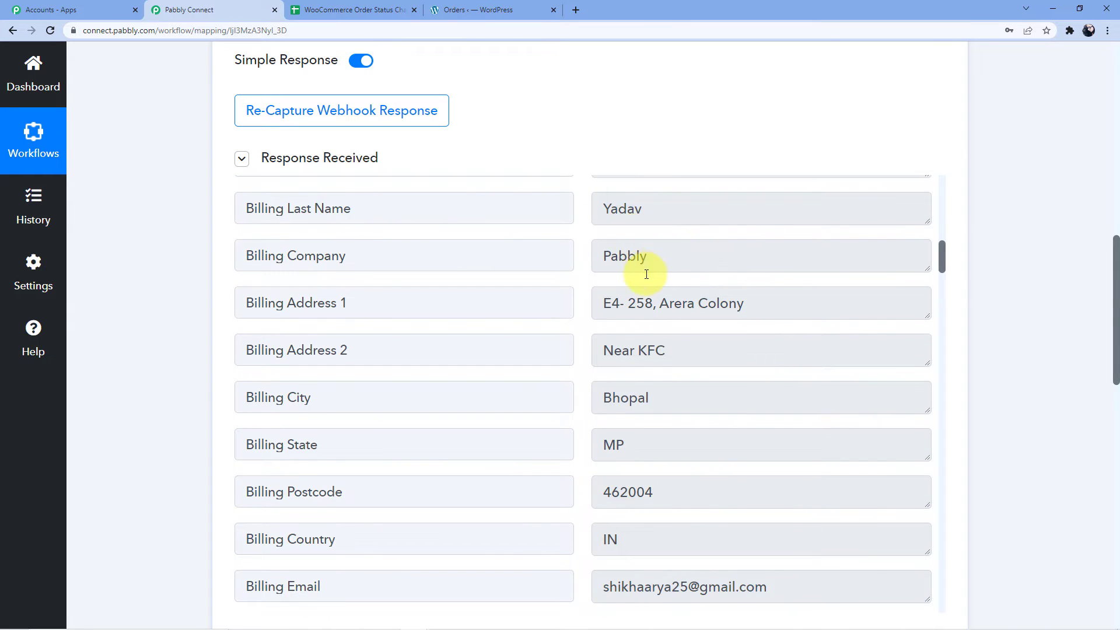
{"action": "scroll", "coordinate": [646, 334], "scroll_direction": "down", "scroll_amount": 20}
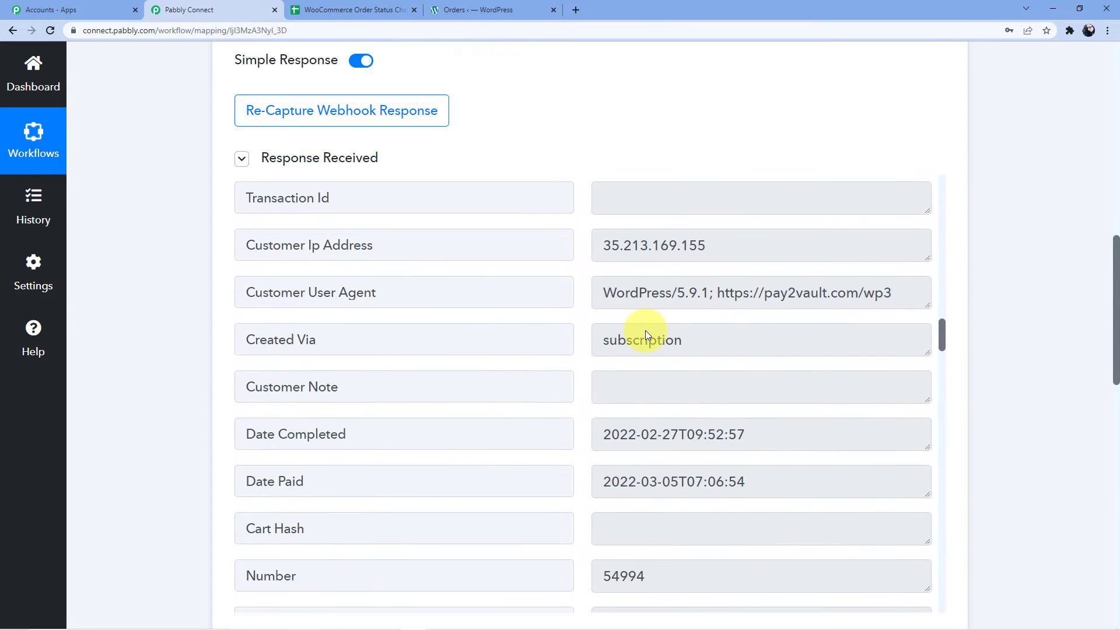
{"action": "scroll", "coordinate": [645, 330], "scroll_direction": "down", "scroll_amount": 5}
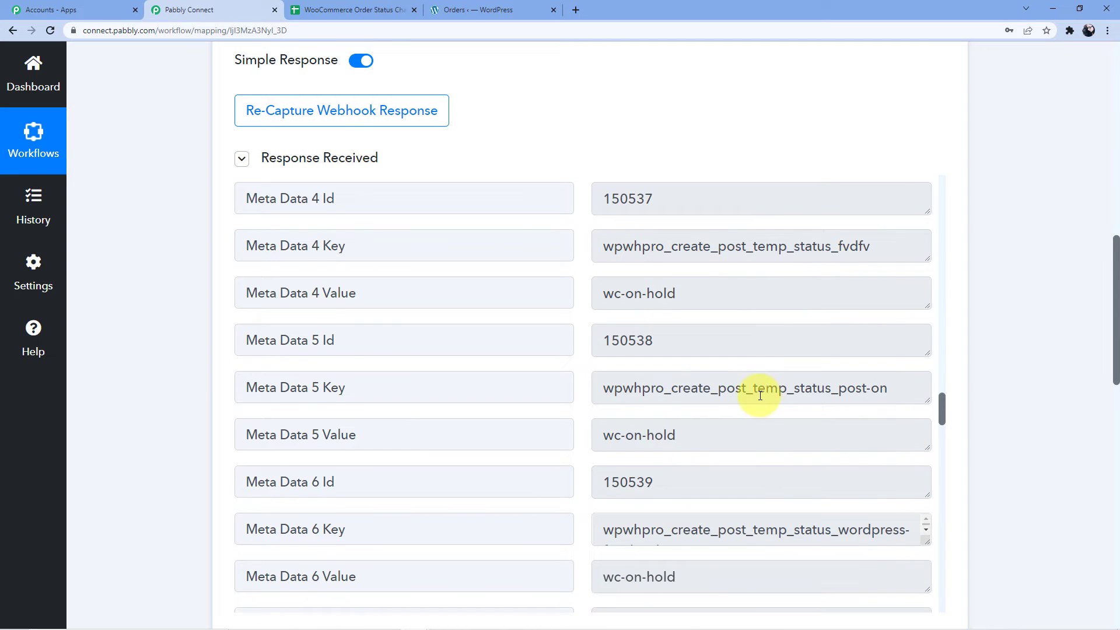
{"action": "scroll", "coordinate": [760, 396], "scroll_direction": "down", "scroll_amount": 2}
{"action": "left_click_drag", "start_coordinate": [613, 321], "coordinate": [663, 320]}
{"action": "scroll", "coordinate": [738, 383], "scroll_direction": "up", "scroll_amount": 7}
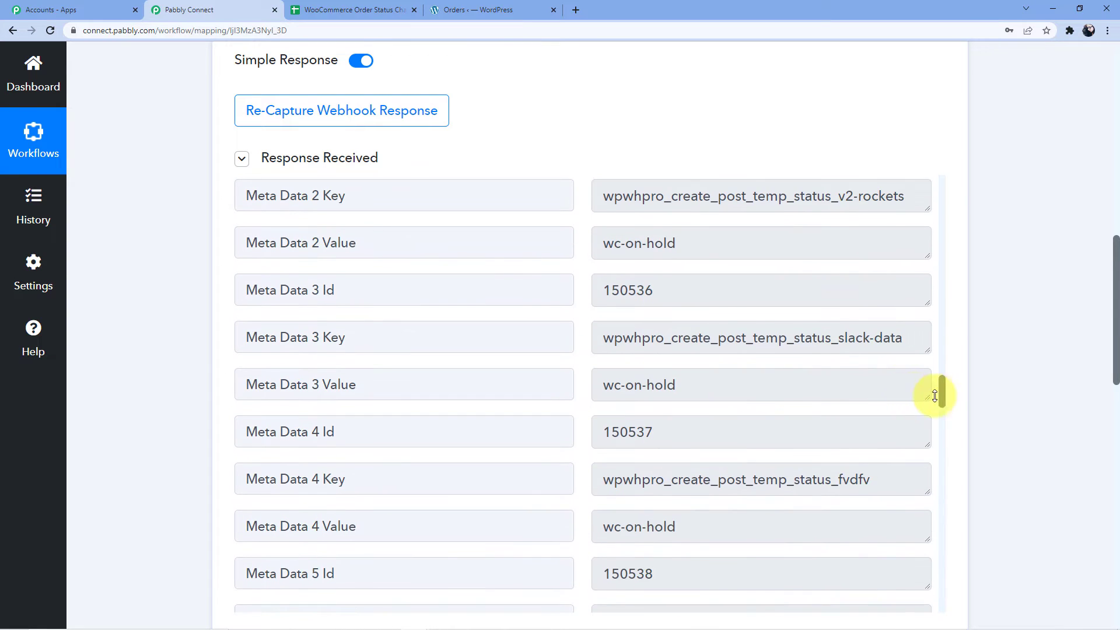
Step: Return to the start of the webhook response and review the order's Id, Status and date values
{"action": "left_click_drag", "start_coordinate": [935, 396], "coordinate": [944, 191]}
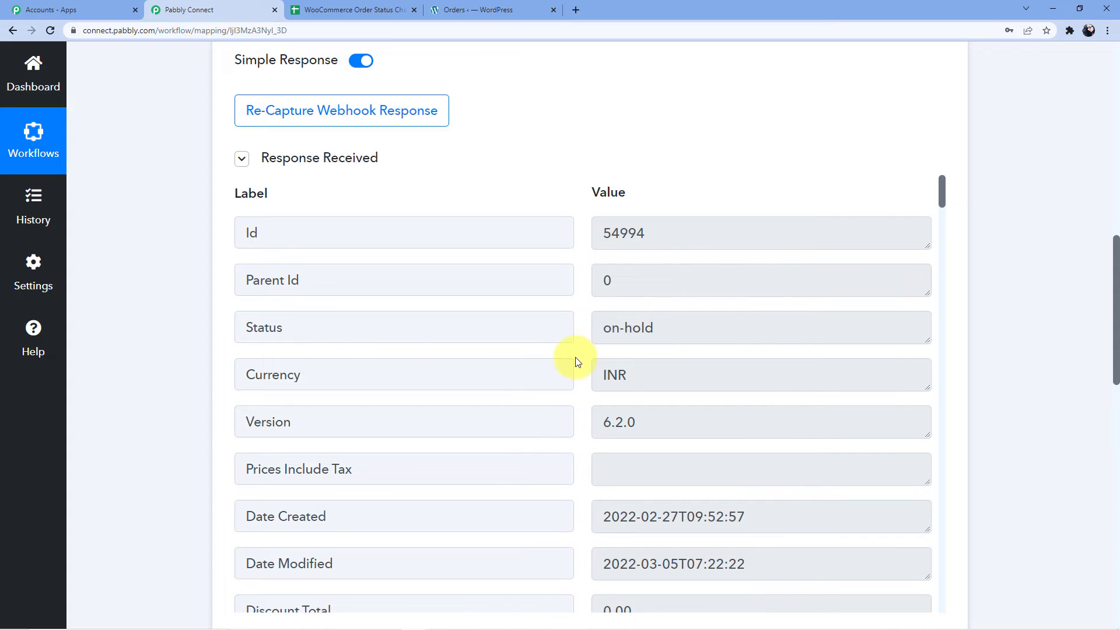
{"action": "left_click_drag", "start_coordinate": [607, 329], "coordinate": [680, 320]}
{"action": "left_click", "coordinate": [608, 282]}
{"action": "scroll", "coordinate": [557, 314], "scroll_direction": "down", "scroll_amount": 5}
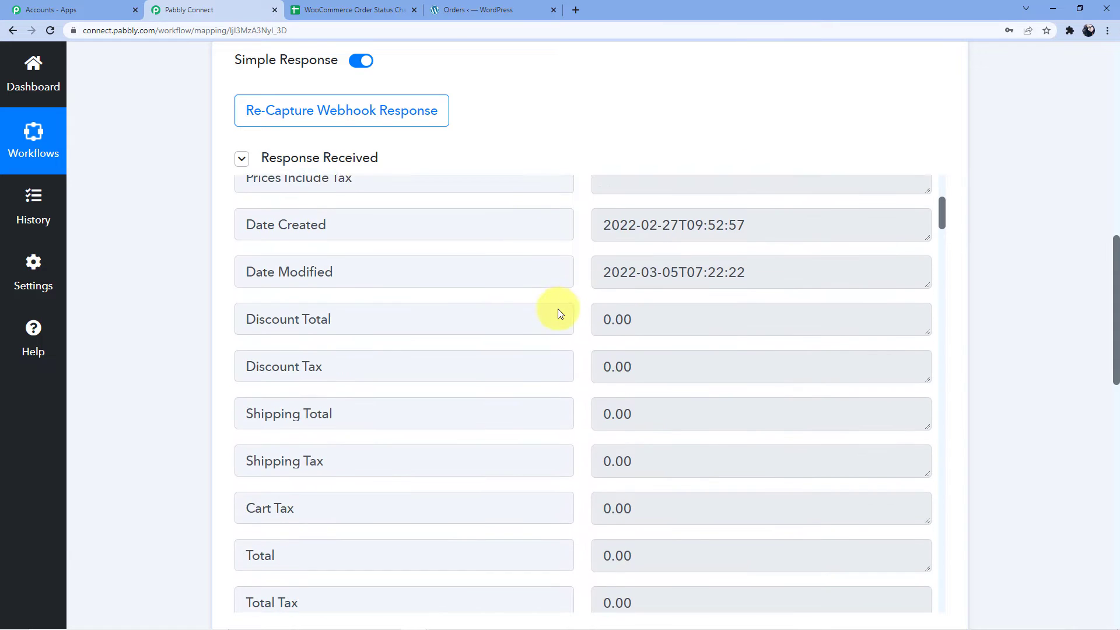
{"action": "scroll", "coordinate": [558, 313], "scroll_direction": "down", "scroll_amount": 5}
Step: Set the workflow's action step to Google Sheets with the Lookup Spreadsheet Rows action event
{"action": "left_click_drag", "start_coordinate": [1115, 245], "coordinate": [1117, 432]}
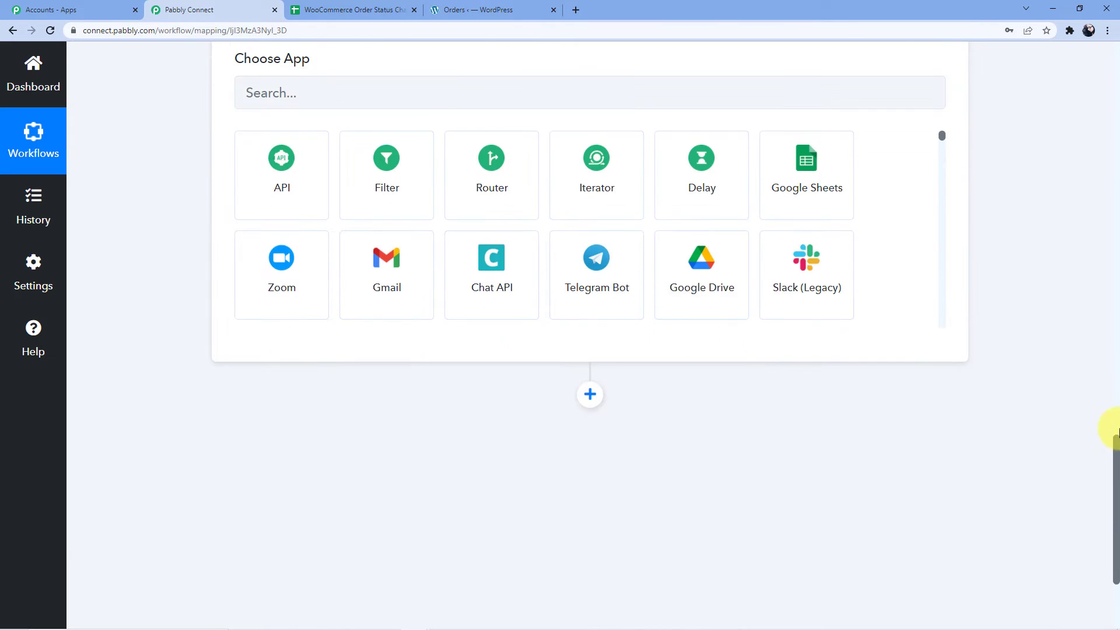
{"action": "scroll", "coordinate": [1108, 428], "scroll_direction": "up", "scroll_amount": 1}
{"action": "scroll", "coordinate": [490, 278], "scroll_direction": "up", "scroll_amount": 2}
{"action": "left_click", "coordinate": [386, 282]}
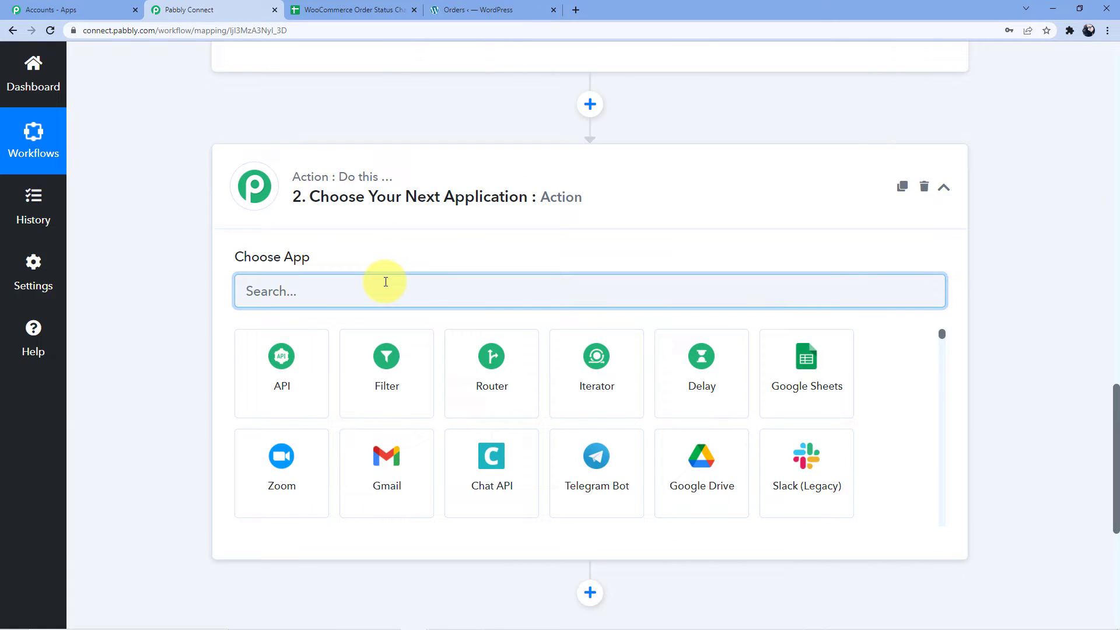
{"action": "type", "text": "Google"}
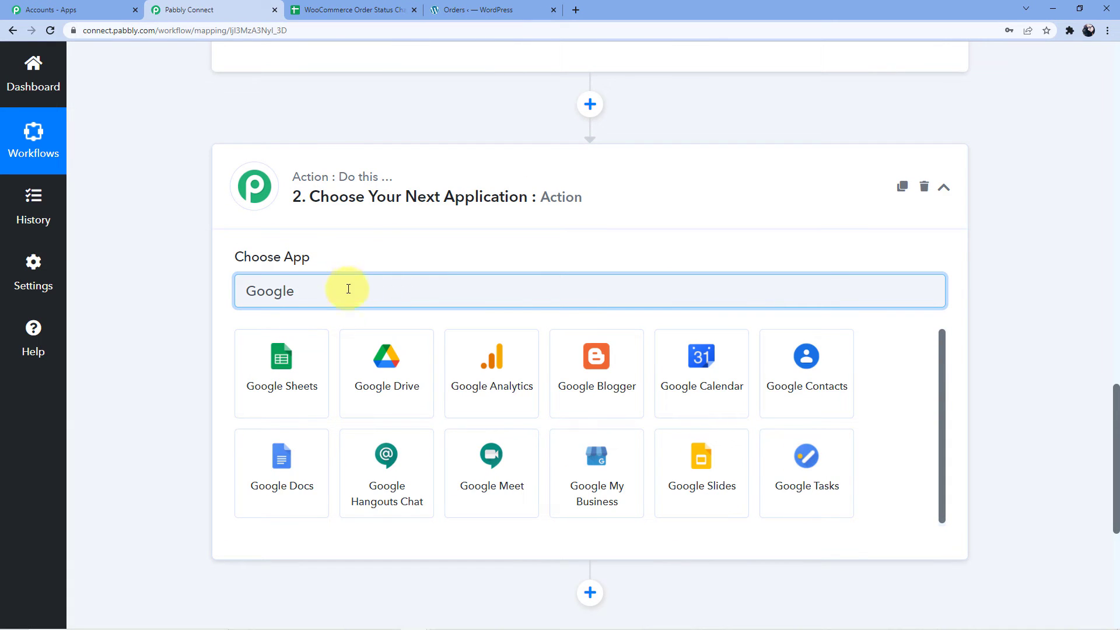
{"action": "left_click", "coordinate": [298, 380]}
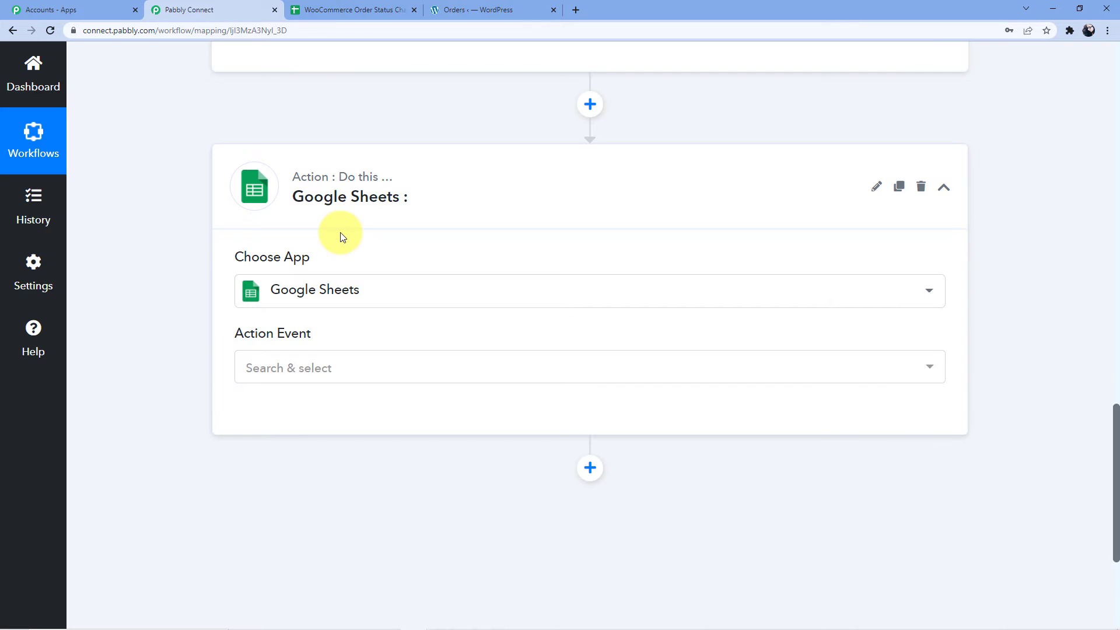
{"action": "left_click", "coordinate": [325, 361]}
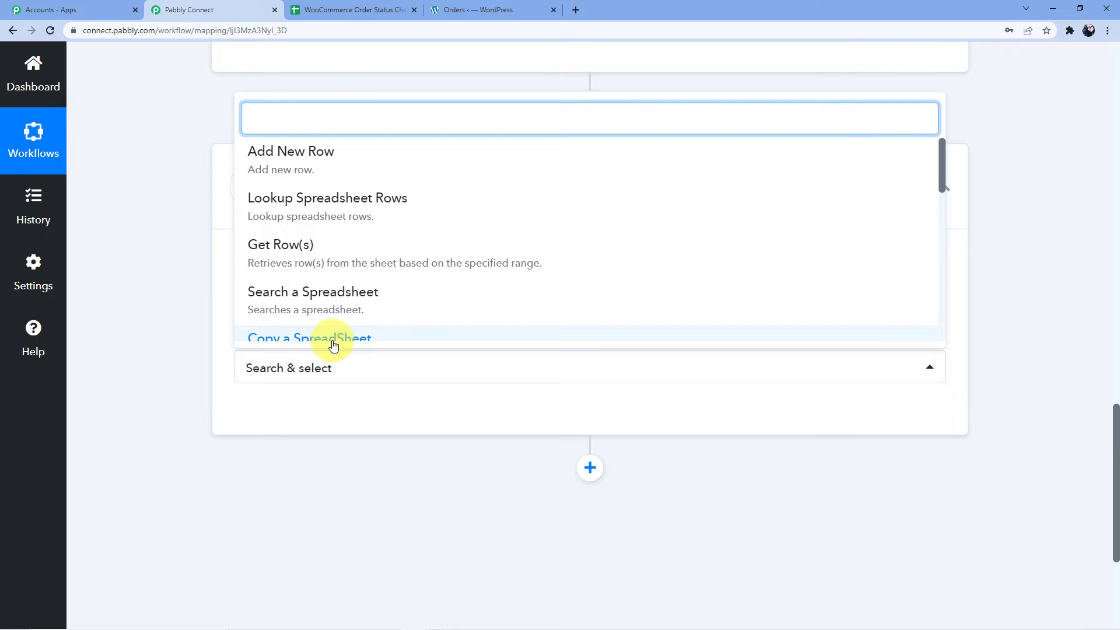
{"action": "left_click", "coordinate": [322, 203]}
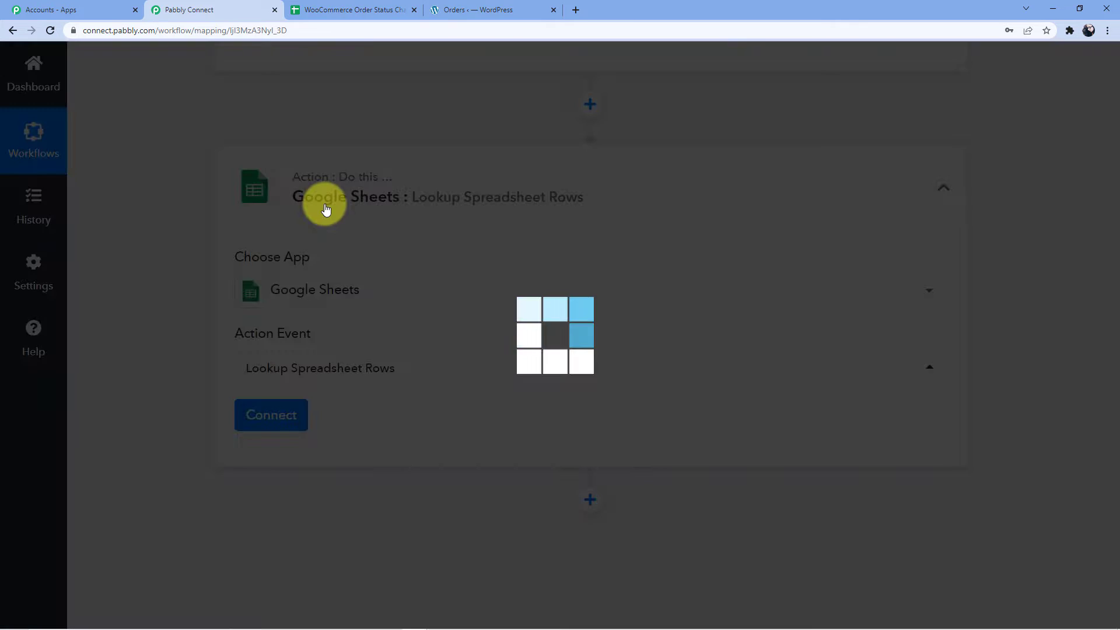
Step: Connect the action through a new Google Sheets connection and authorize Pabbly Connect Sheets to access the Google account
{"action": "scroll", "coordinate": [443, 302], "scroll_direction": "down", "scroll_amount": 3}
{"action": "left_click", "coordinate": [270, 240]}
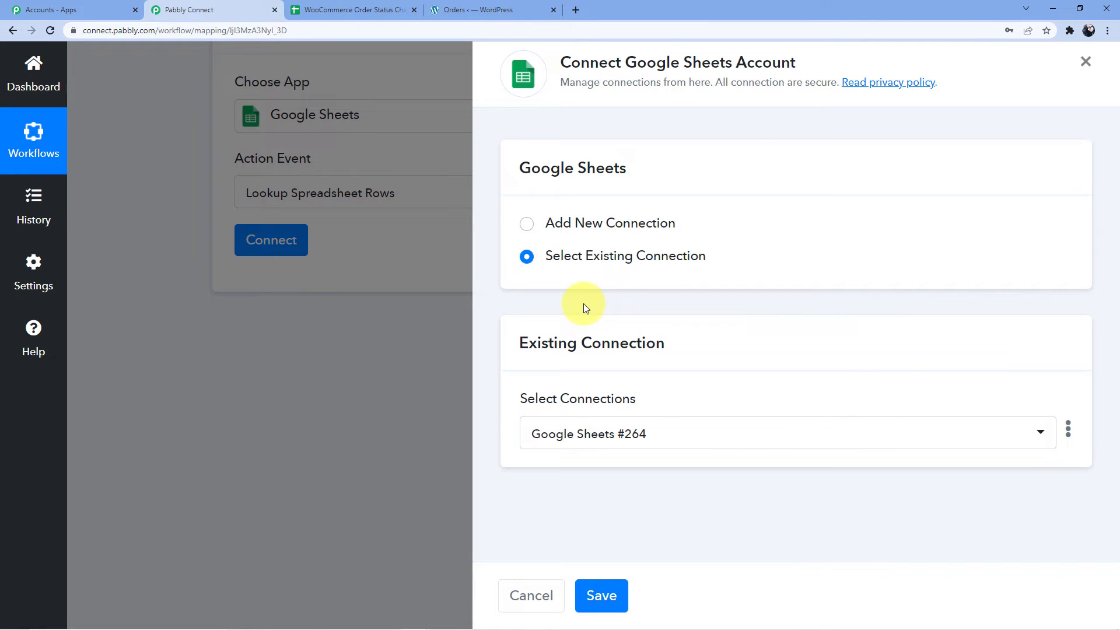
{"action": "left_click", "coordinate": [612, 228]}
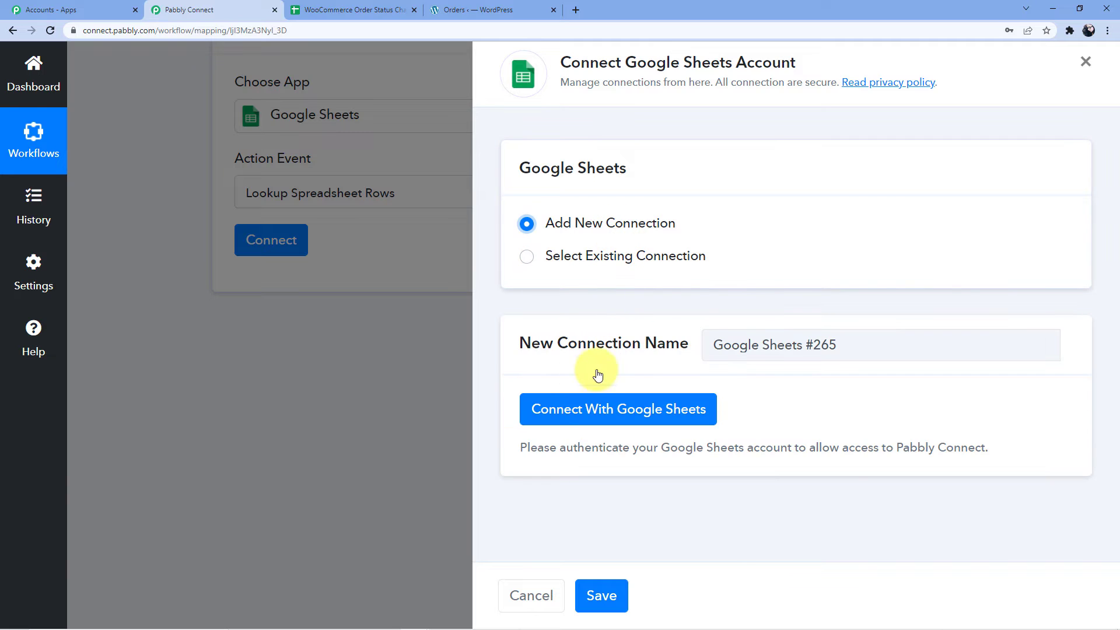
{"action": "left_click", "coordinate": [583, 402]}
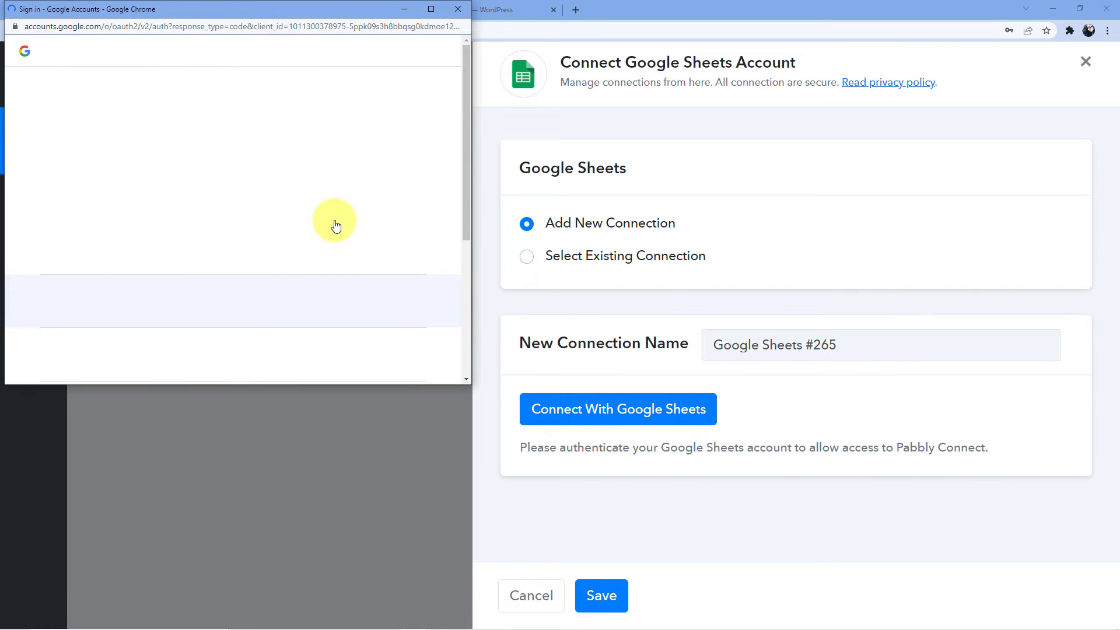
{"action": "scroll", "coordinate": [175, 257], "scroll_direction": "down", "scroll_amount": 1}
{"action": "left_click", "coordinate": [118, 191]}
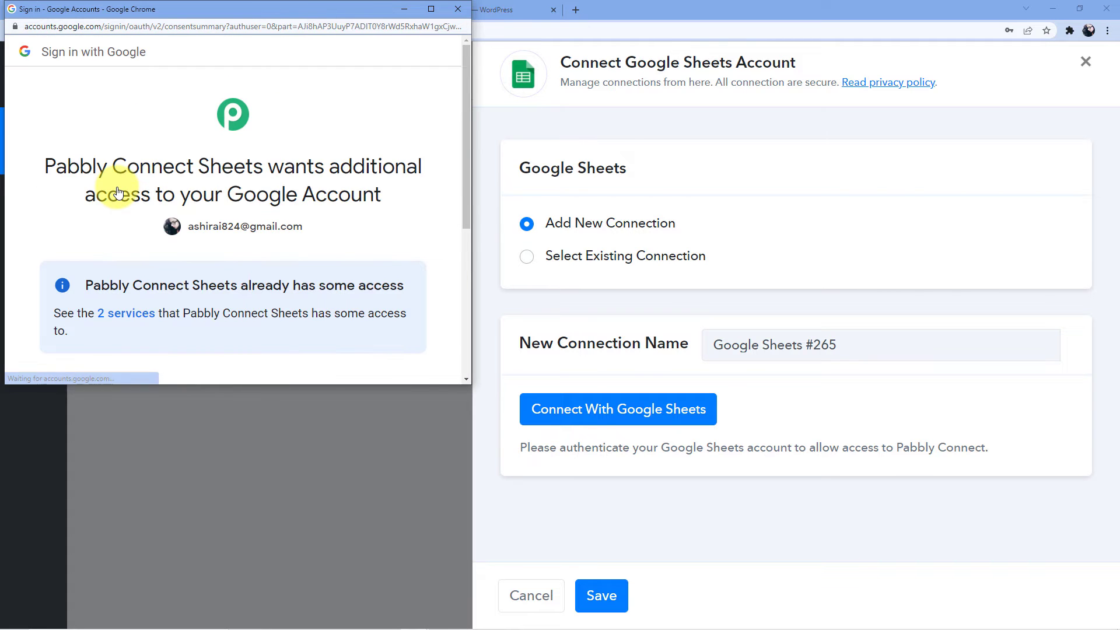
{"action": "scroll", "coordinate": [270, 249], "scroll_direction": "down", "scroll_amount": 5}
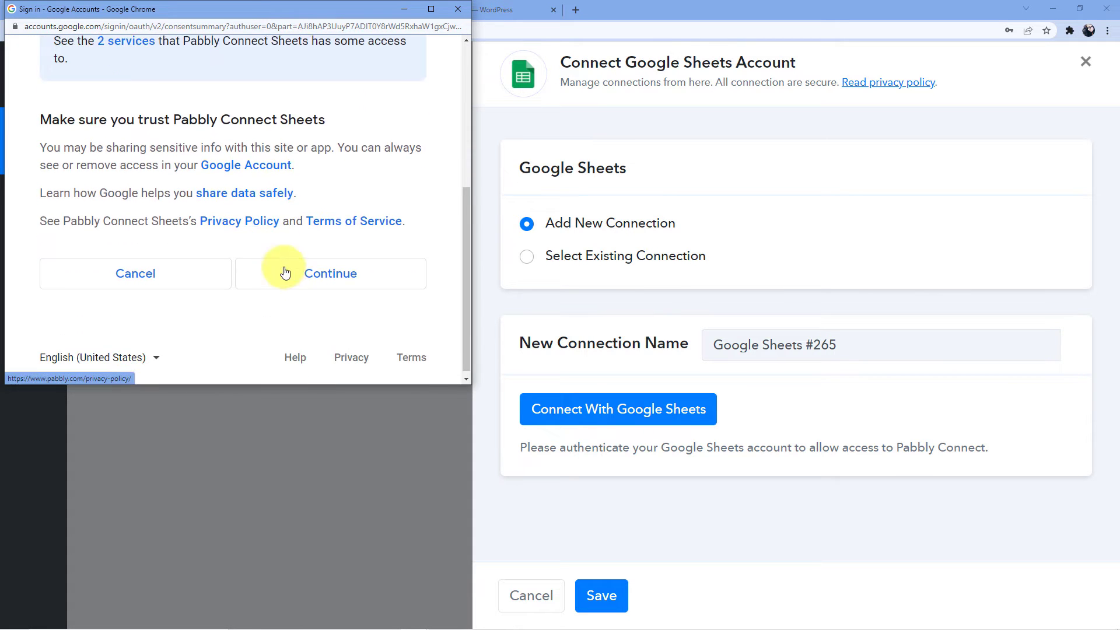
{"action": "left_click", "coordinate": [301, 272]}
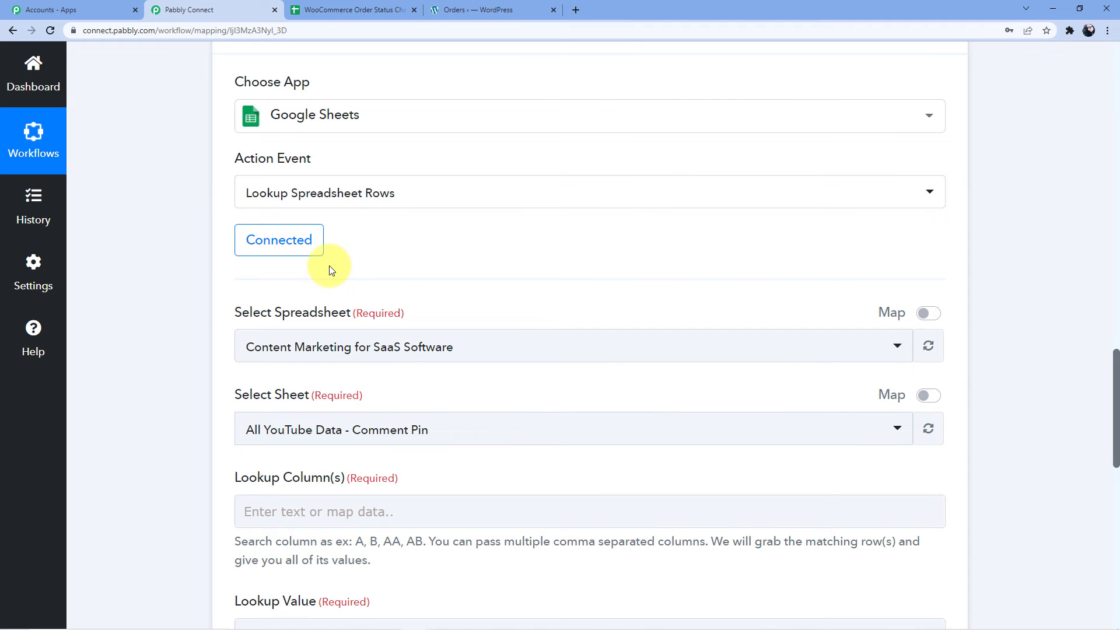
Step: Switch to the Google Sheets order spreadsheet and copy its full title, WooCommerce Order Status Change
{"action": "scroll", "coordinate": [330, 270], "scroll_direction": "down", "scroll_amount": 2}
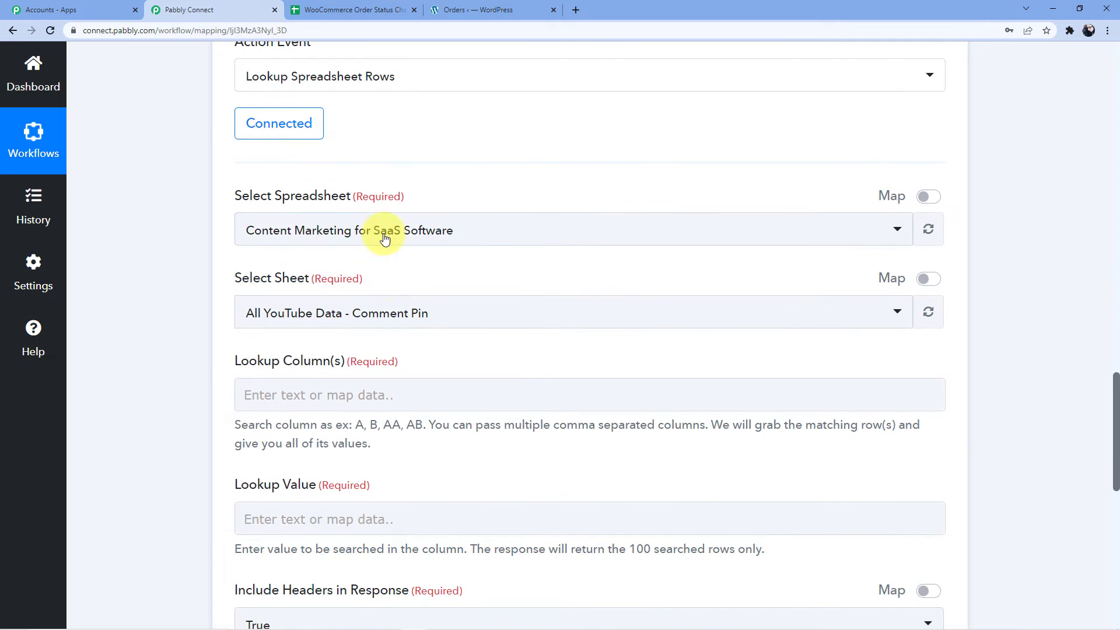
{"action": "scroll", "coordinate": [380, 229], "scroll_direction": "up", "scroll_amount": 5}
{"action": "left_click", "coordinate": [351, 7]}
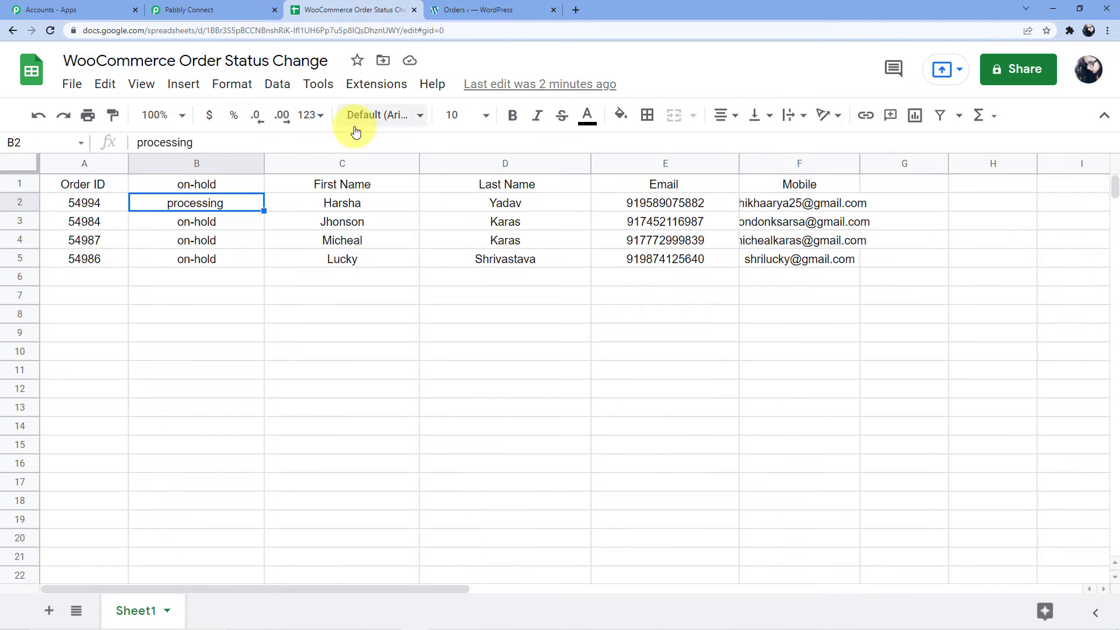
{"action": "double_click", "coordinate": [134, 62]}
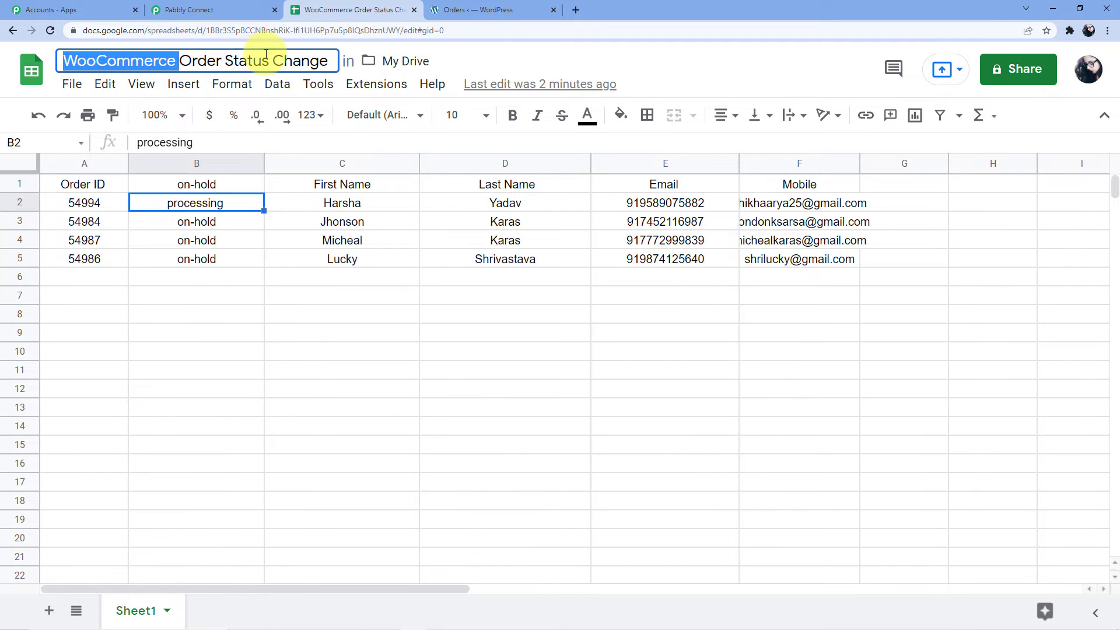
{"action": "left_click", "coordinate": [204, 61]}
{"action": "left_click_drag", "start_coordinate": [77, 61], "coordinate": [295, 58]}
{"action": "right_click", "coordinate": [299, 58]}
{"action": "left_click", "coordinate": [327, 82]}
Step: Switch back to Pabbly Connect and choose WooCommerce Order Status Change as the spreadsheet for the lookup action
{"action": "left_click", "coordinate": [198, 10]}
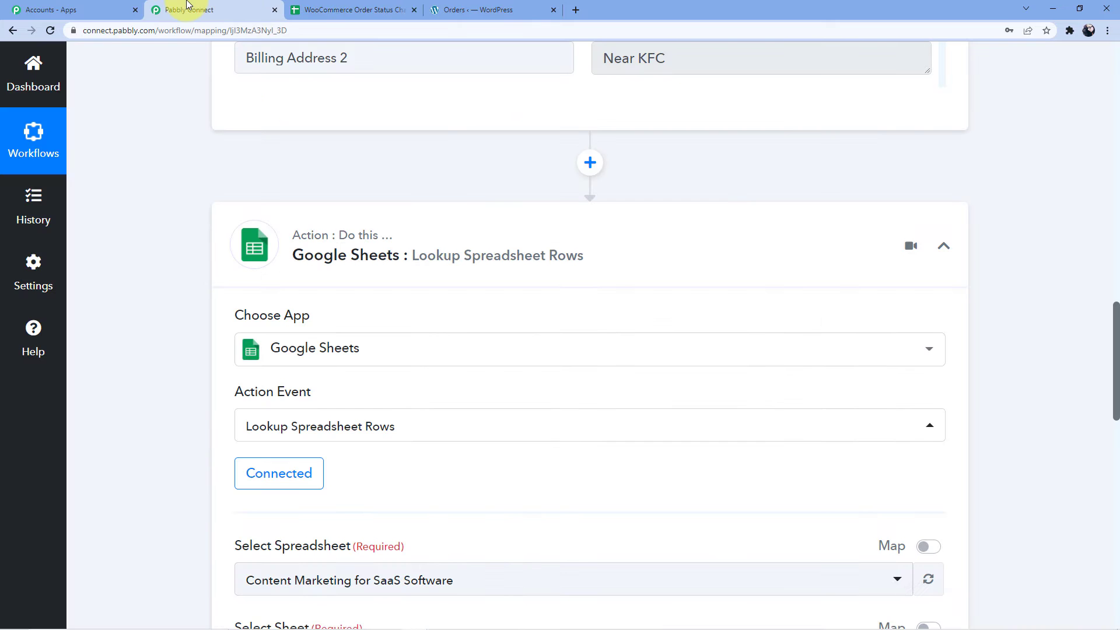
{"action": "scroll", "coordinate": [327, 292], "scroll_direction": "down", "scroll_amount": 7}
{"action": "left_click", "coordinate": [368, 174]}
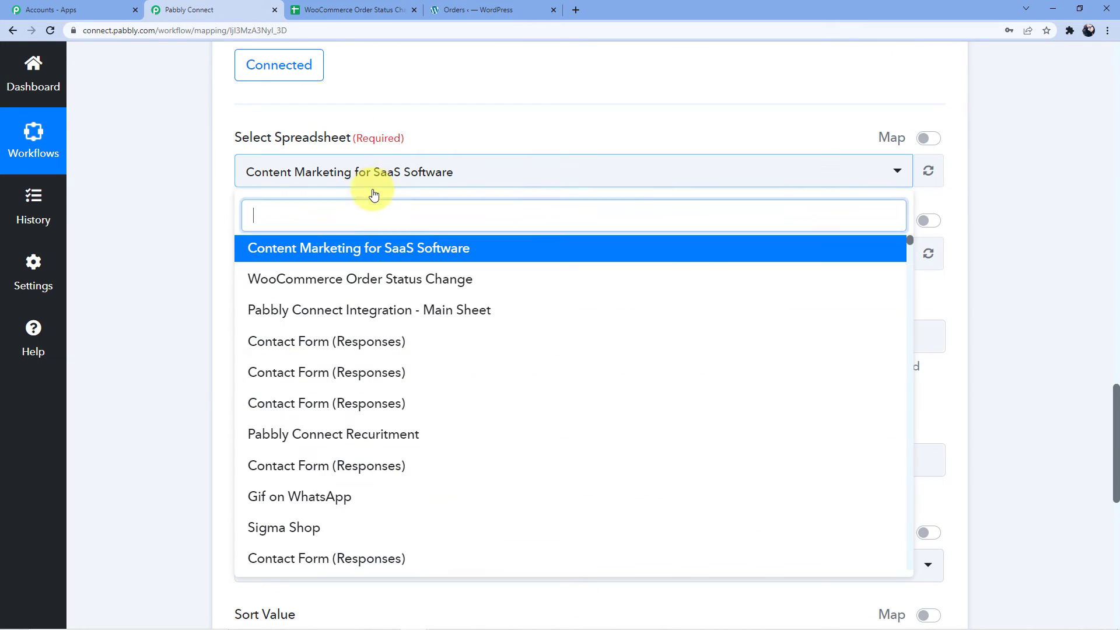
{"action": "key", "text": "ctrl+v"}
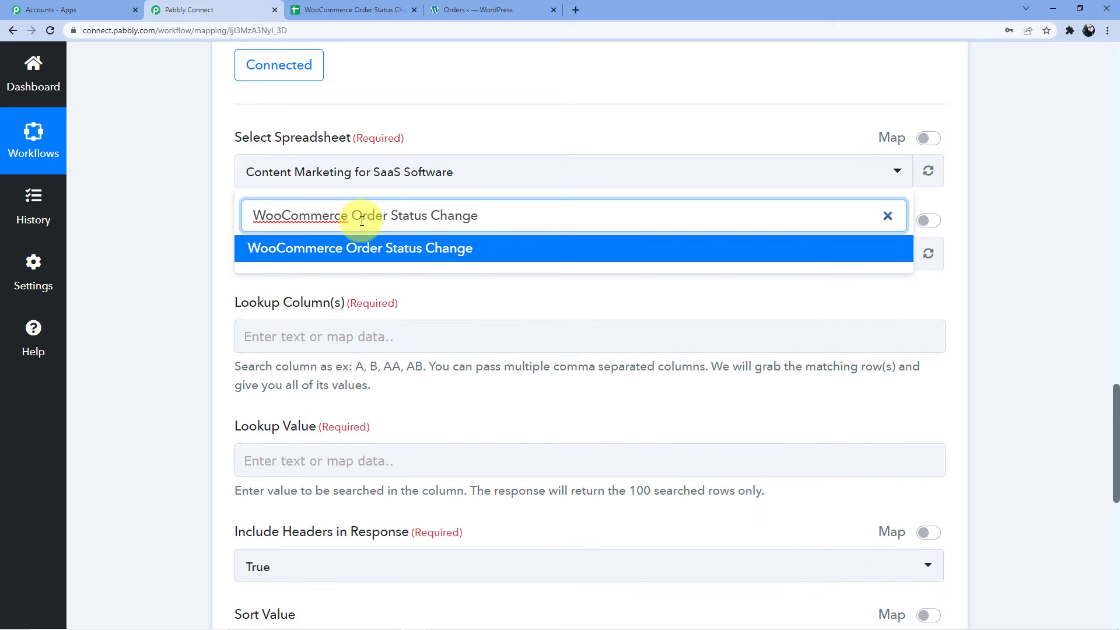
{"action": "left_click", "coordinate": [331, 249]}
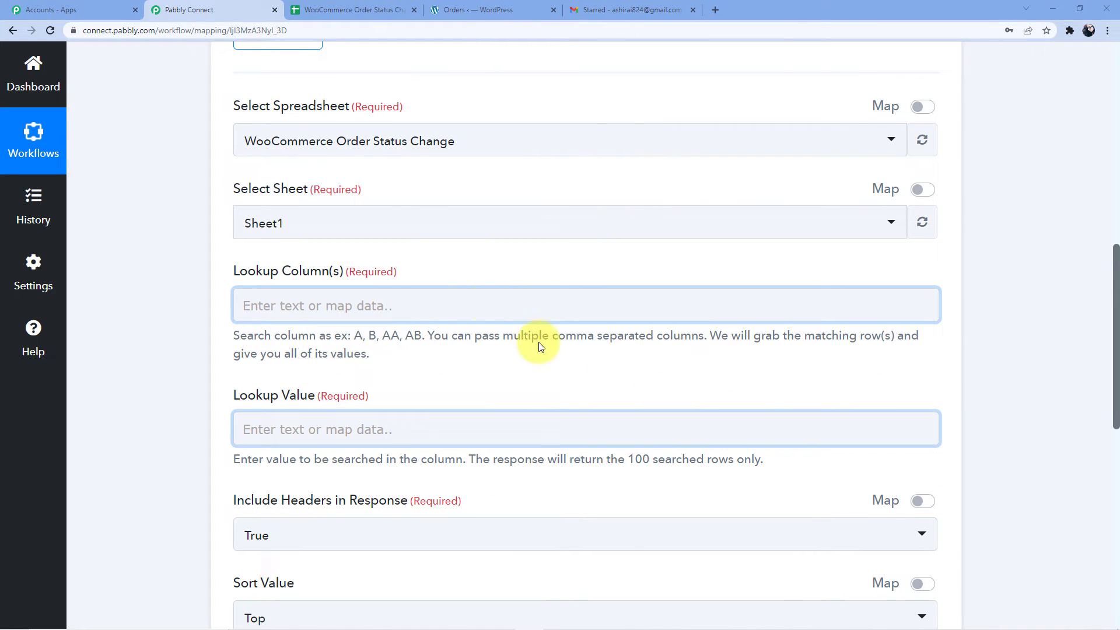
{"action": "scroll", "coordinate": [489, 301], "scroll_direction": "up", "scroll_amount": 2}
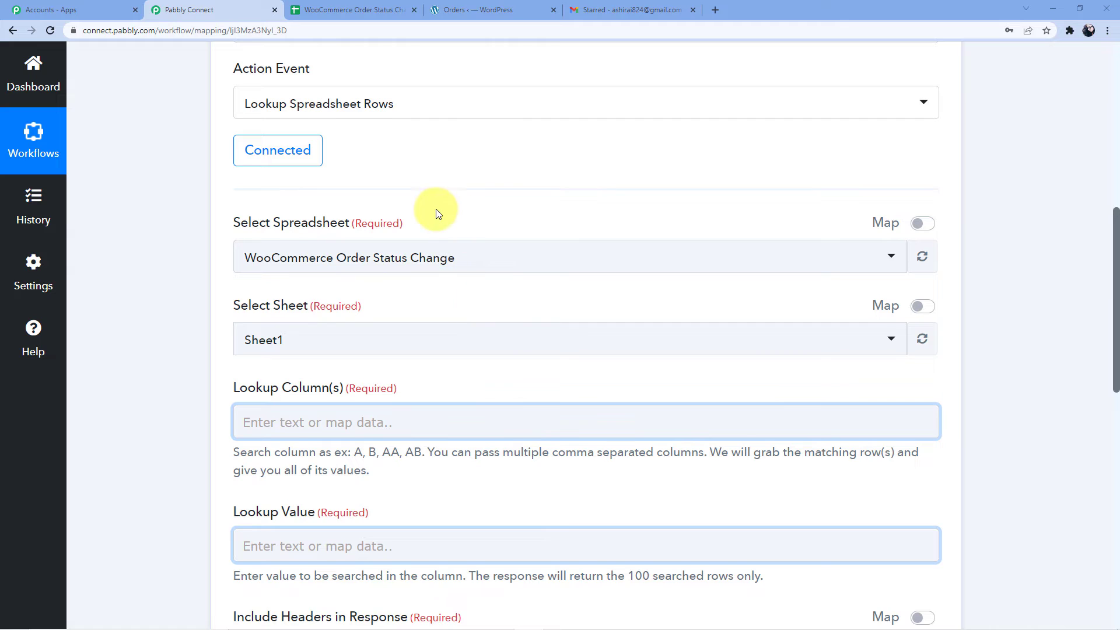
{"action": "scroll", "coordinate": [455, 116], "scroll_direction": "down", "scroll_amount": 1}
Step: In the Google Sheets order spreadsheet, change the header in cell B1 to Order Status
{"action": "left_click", "coordinate": [347, 8]}
{"action": "left_click", "coordinate": [230, 187]}
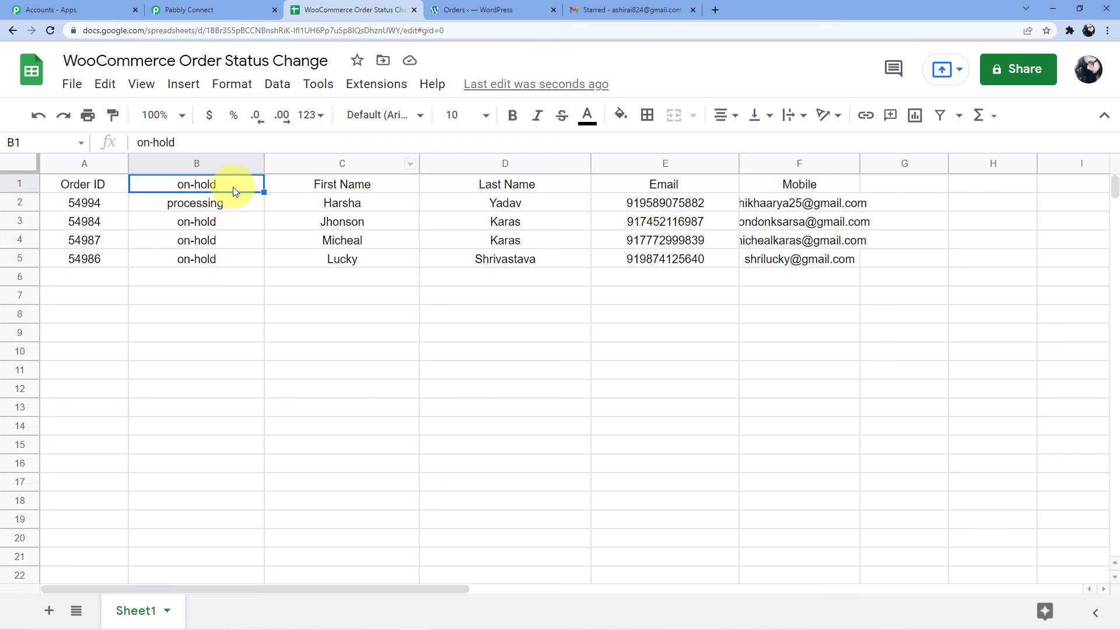
{"action": "double_click", "coordinate": [235, 183]}
{"action": "double_click", "coordinate": [238, 185]}
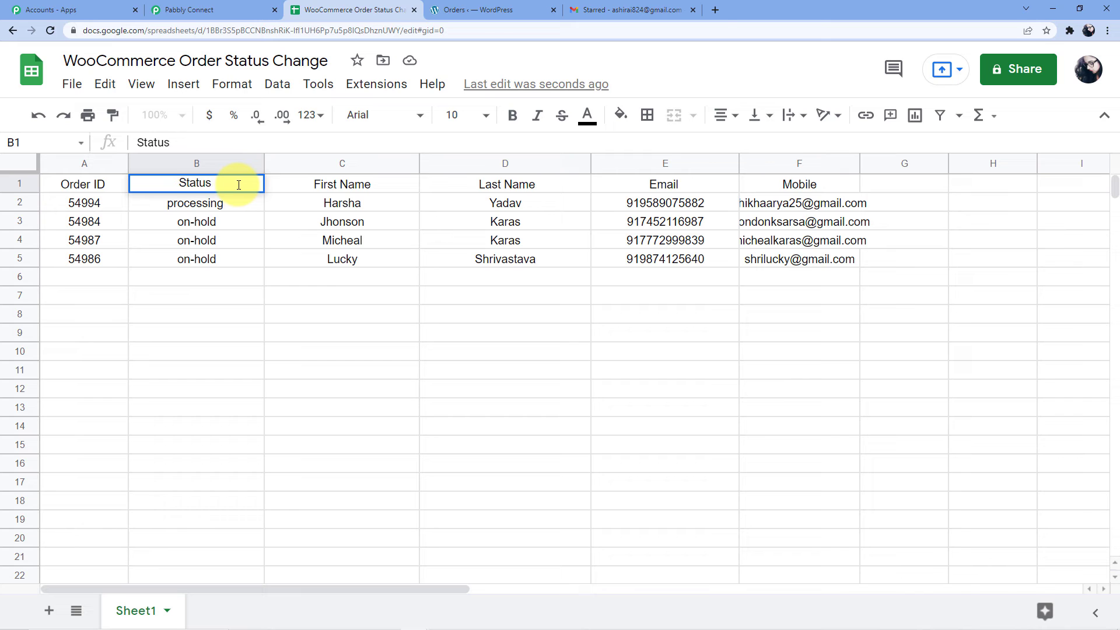
{"action": "type", "text": "rder"}
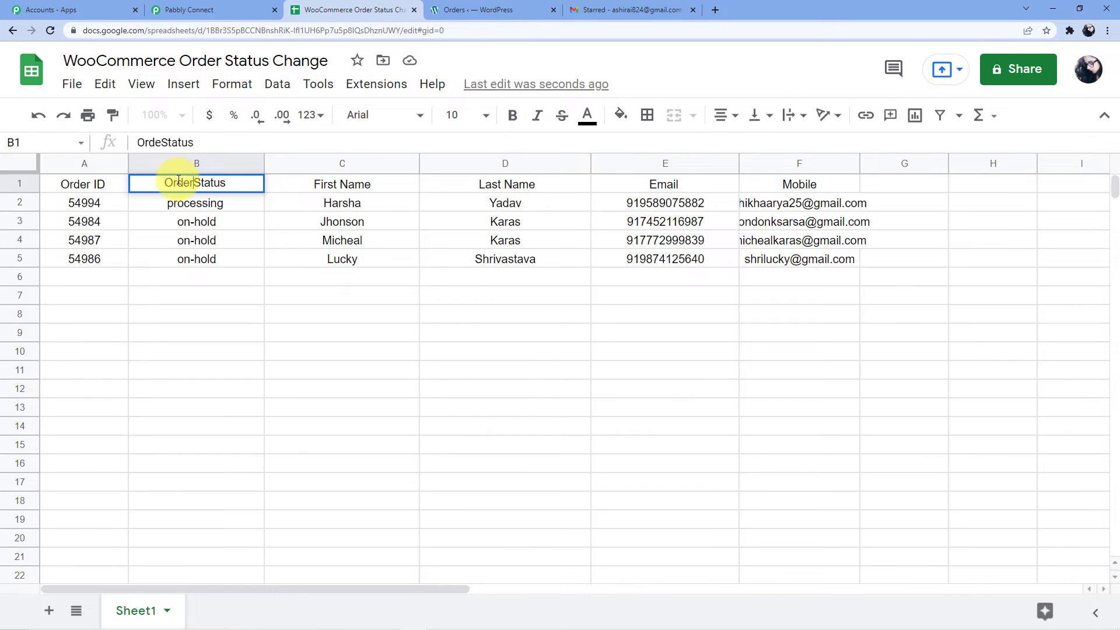
{"action": "scroll", "coordinate": [227, 325], "scroll_direction": "down", "scroll_amount": 1}
{"action": "left_click", "coordinate": [225, 318]}
{"action": "scroll", "coordinate": [225, 263], "scroll_direction": "up", "scroll_amount": 1}
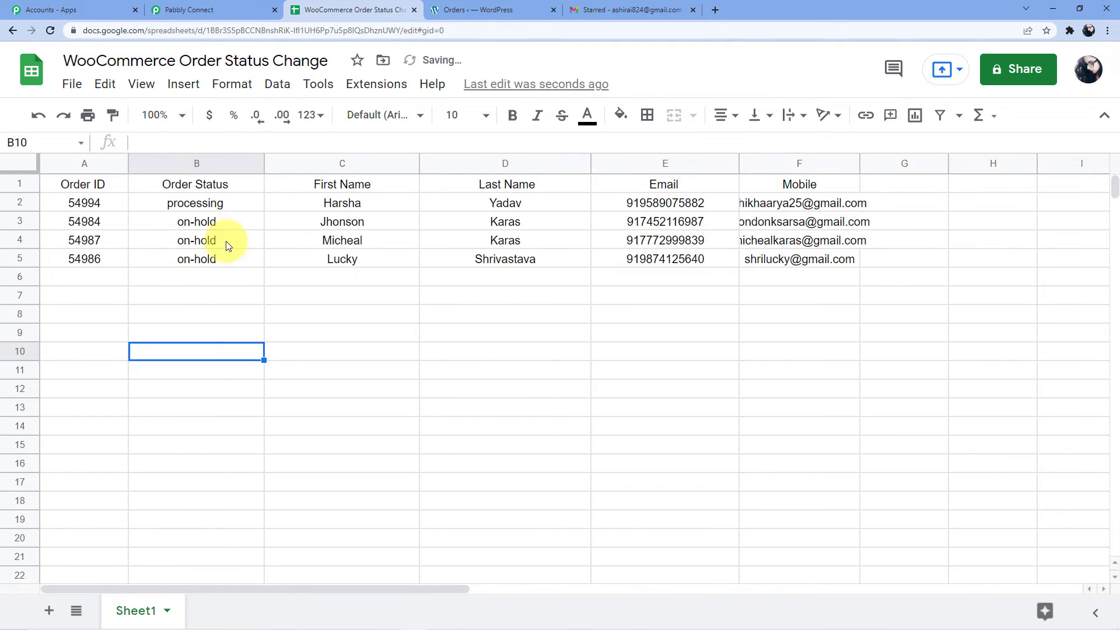
Step: Examine the status of each order listed in the Order Status column
{"action": "left_click", "coordinate": [216, 188]}
{"action": "left_click", "coordinate": [217, 203]}
{"action": "left_click", "coordinate": [218, 221]}
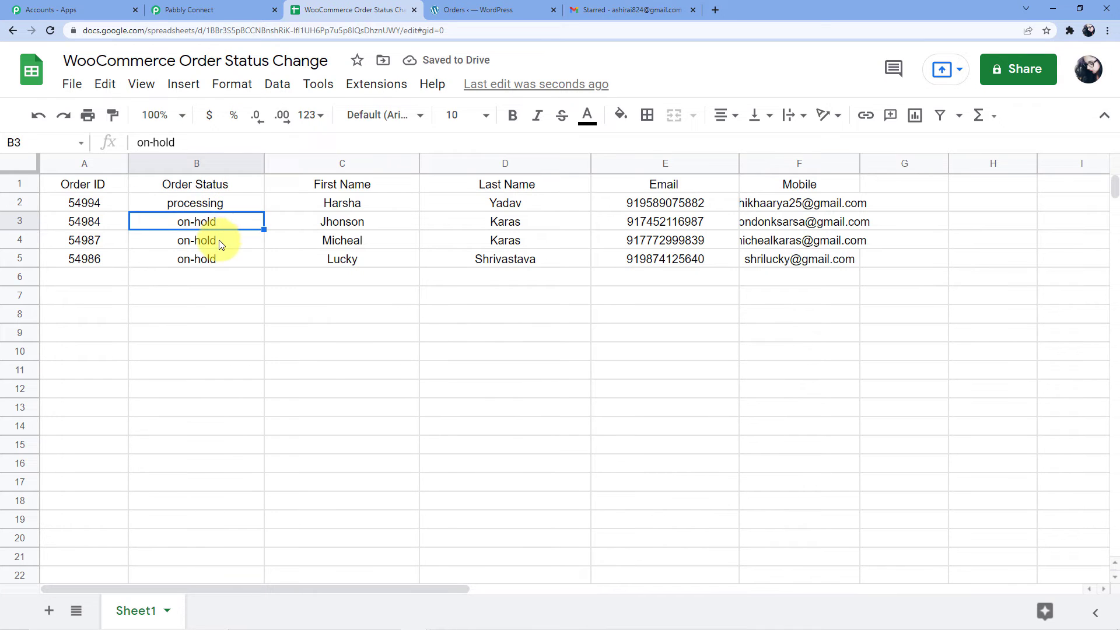
{"action": "left_click", "coordinate": [217, 241]}
{"action": "left_click", "coordinate": [216, 257]}
{"action": "left_click", "coordinate": [213, 198]}
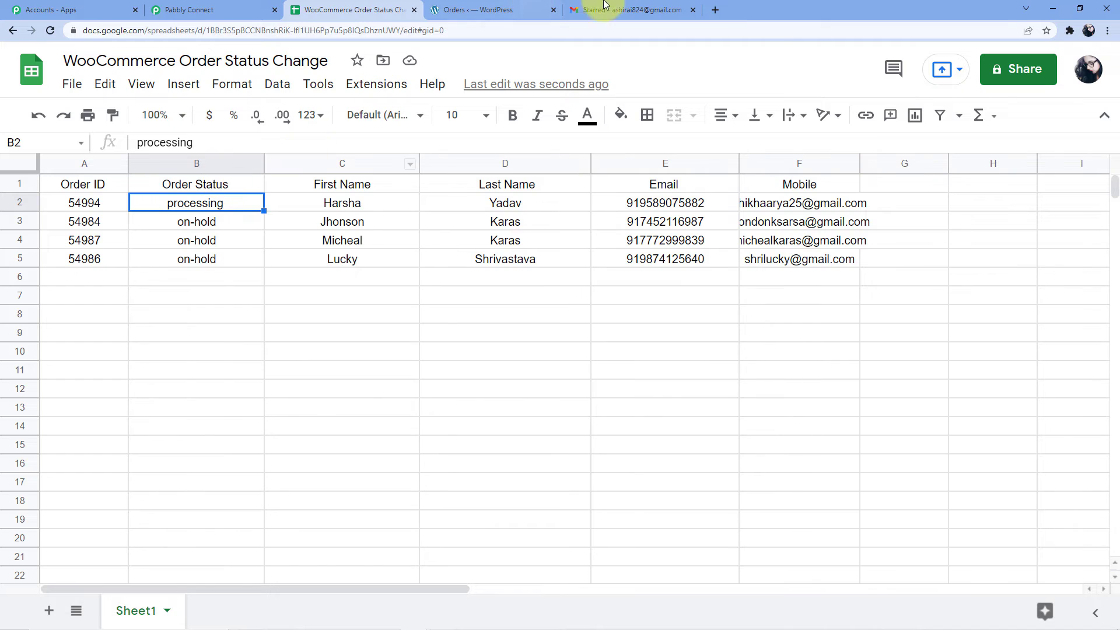
Step: Compare Pabbly Connect's Lookup Column(s) setting with the order spreadsheet and check which column holds the order IDs
{"action": "left_click", "coordinate": [192, 10]}
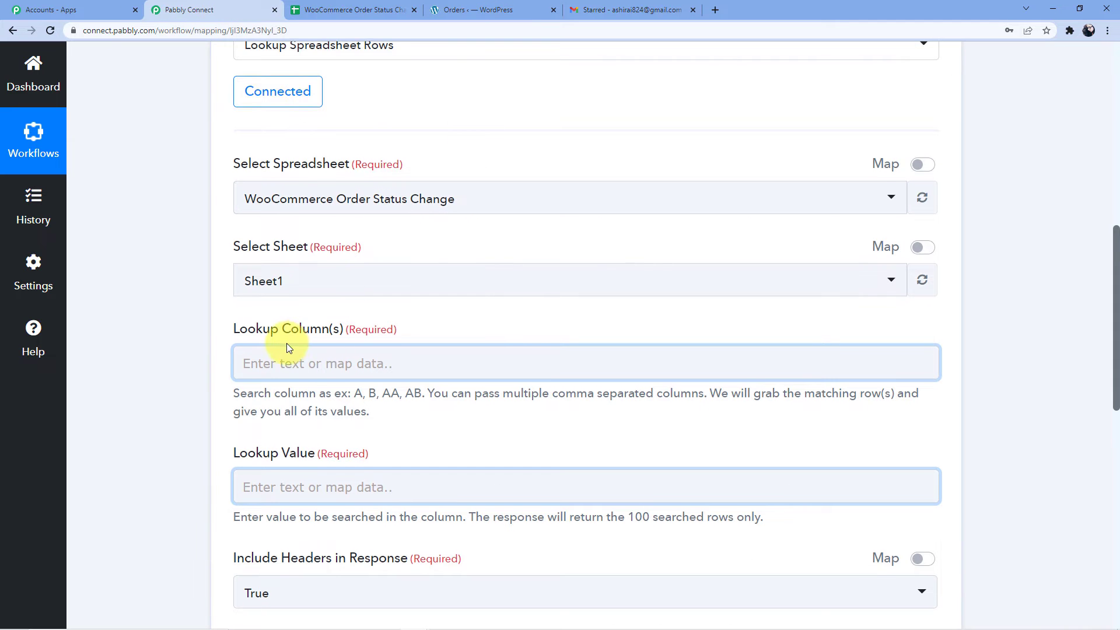
{"action": "scroll", "coordinate": [295, 315], "scroll_direction": "down", "scroll_amount": 1}
{"action": "left_click", "coordinate": [294, 307]}
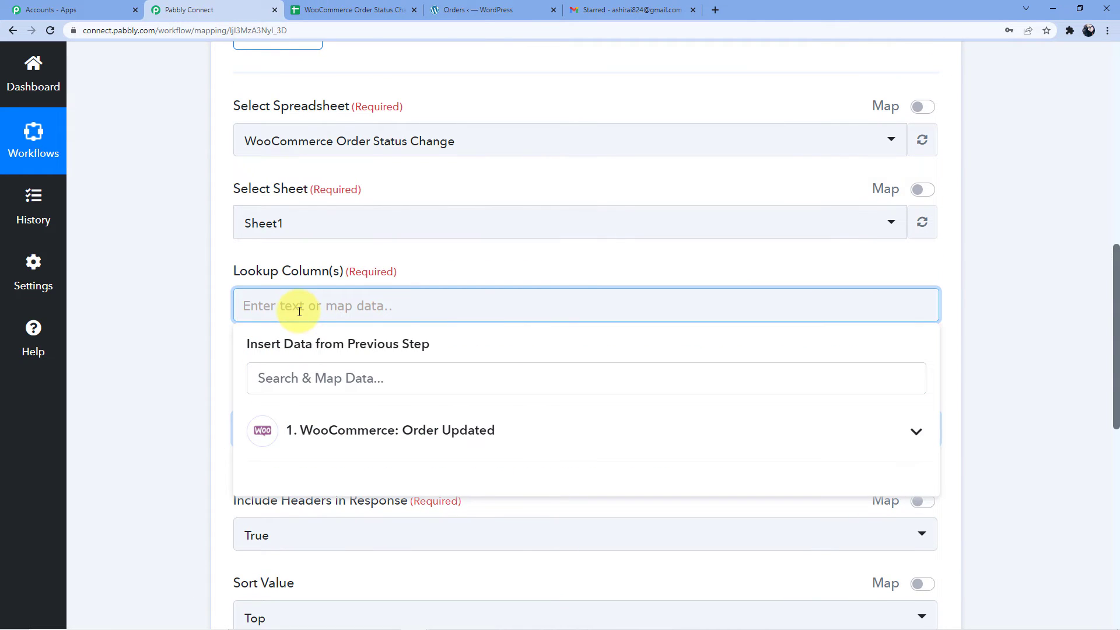
{"action": "scroll", "coordinate": [350, 234], "scroll_direction": "up", "scroll_amount": 1}
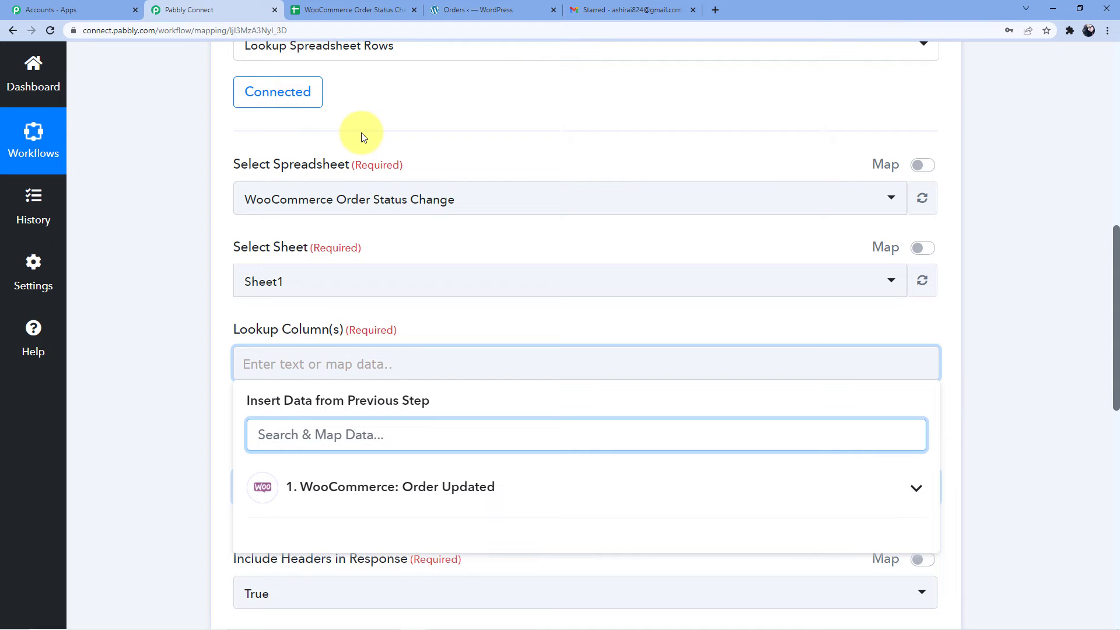
{"action": "left_click", "coordinate": [374, 10]}
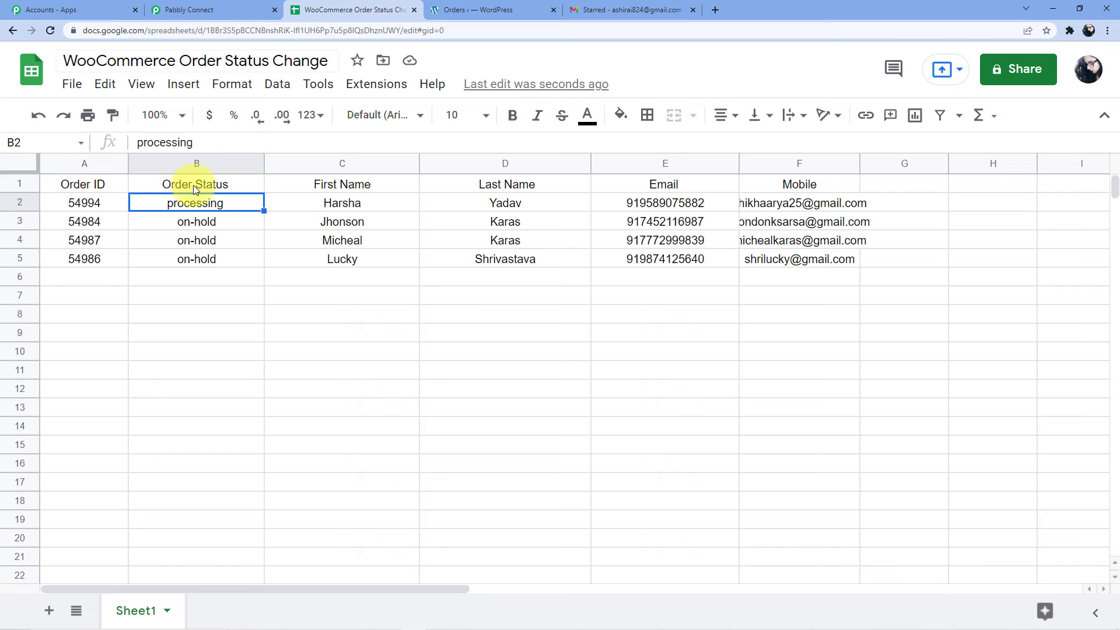
{"action": "left_click", "coordinate": [80, 185]}
{"action": "left_click", "coordinate": [89, 163]}
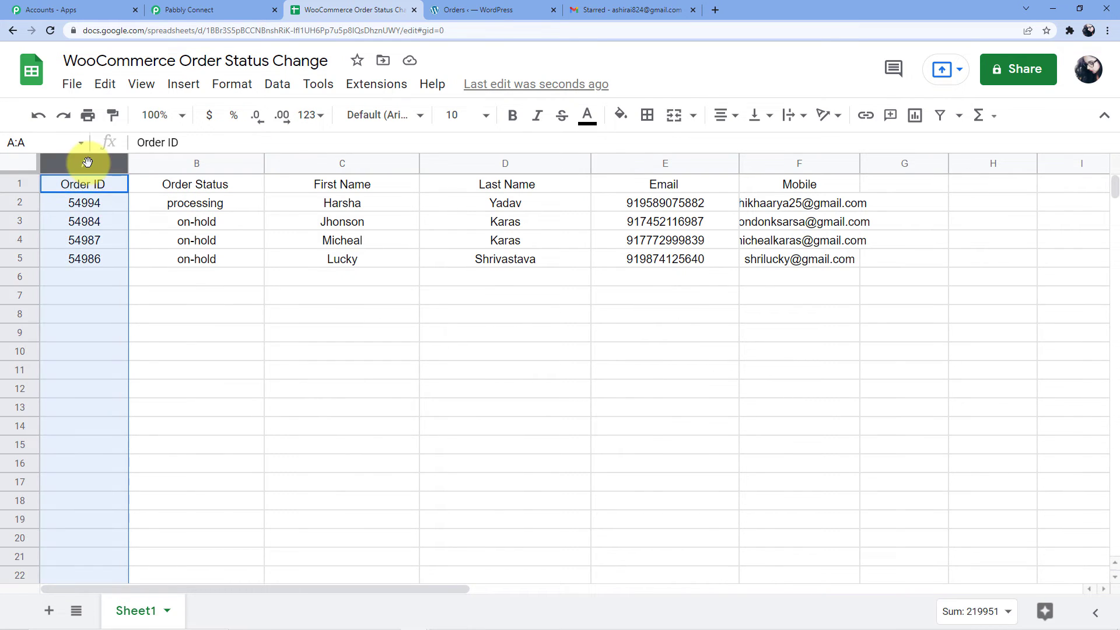
{"action": "left_click", "coordinate": [107, 208]}
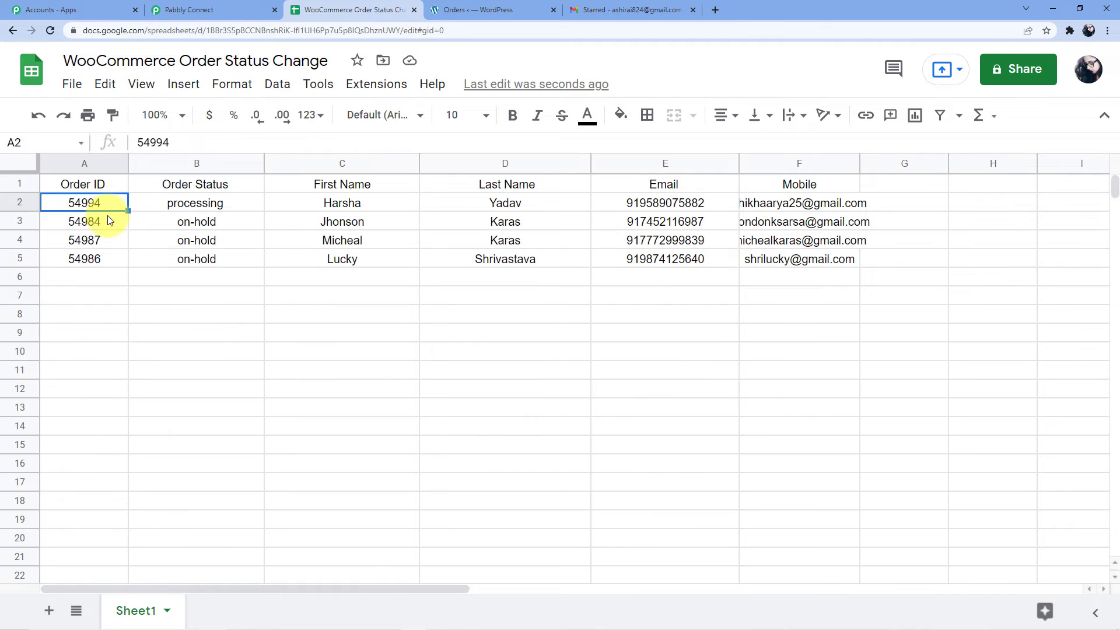
{"action": "left_click", "coordinate": [107, 222]}
{"action": "left_click", "coordinate": [104, 244]}
{"action": "left_click", "coordinate": [103, 209]}
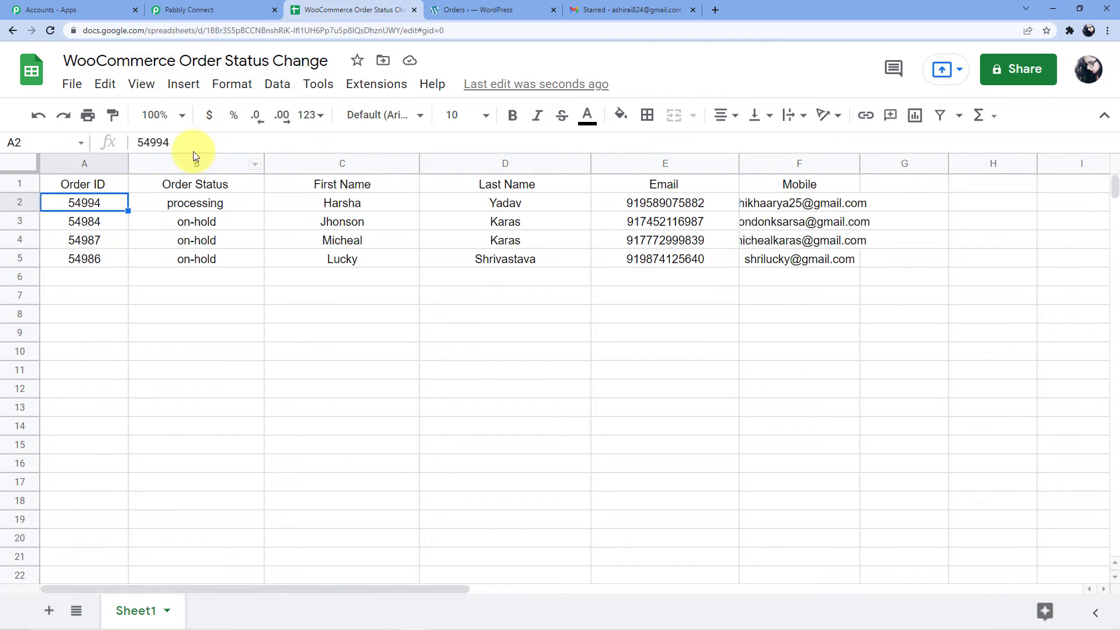
Step: Return to Pabbly Connect and set the lookup column to A
{"action": "left_click", "coordinate": [236, 10]}
{"action": "left_click", "coordinate": [291, 357]}
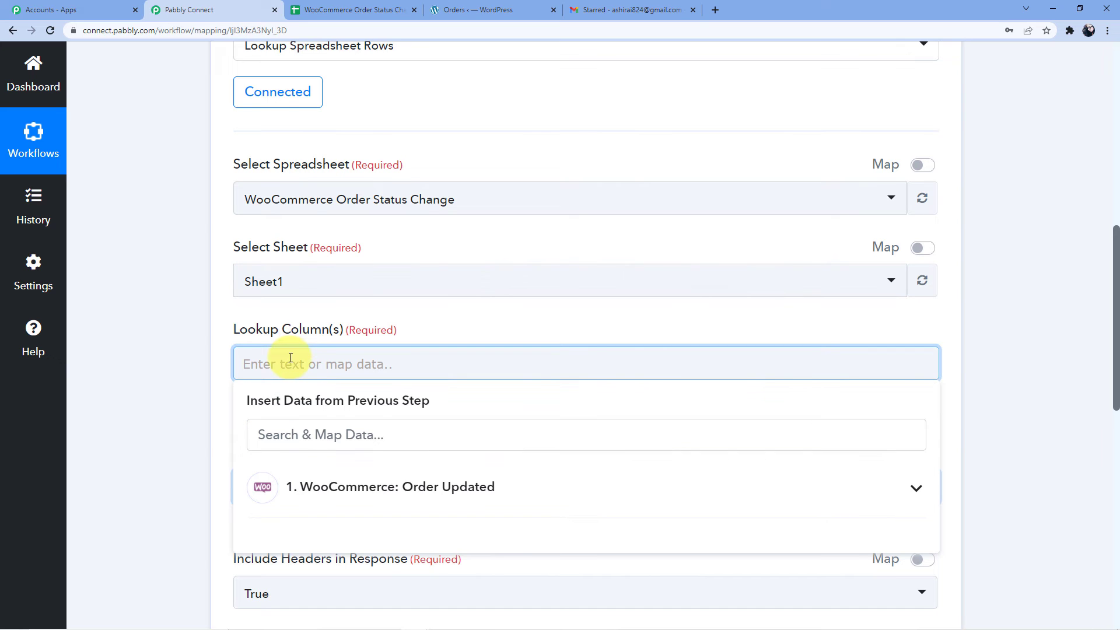
{"action": "type", "text": "A"}
{"action": "key", "text": "Tab"}
{"action": "scroll", "coordinate": [395, 292], "scroll_direction": "down", "scroll_amount": 3}
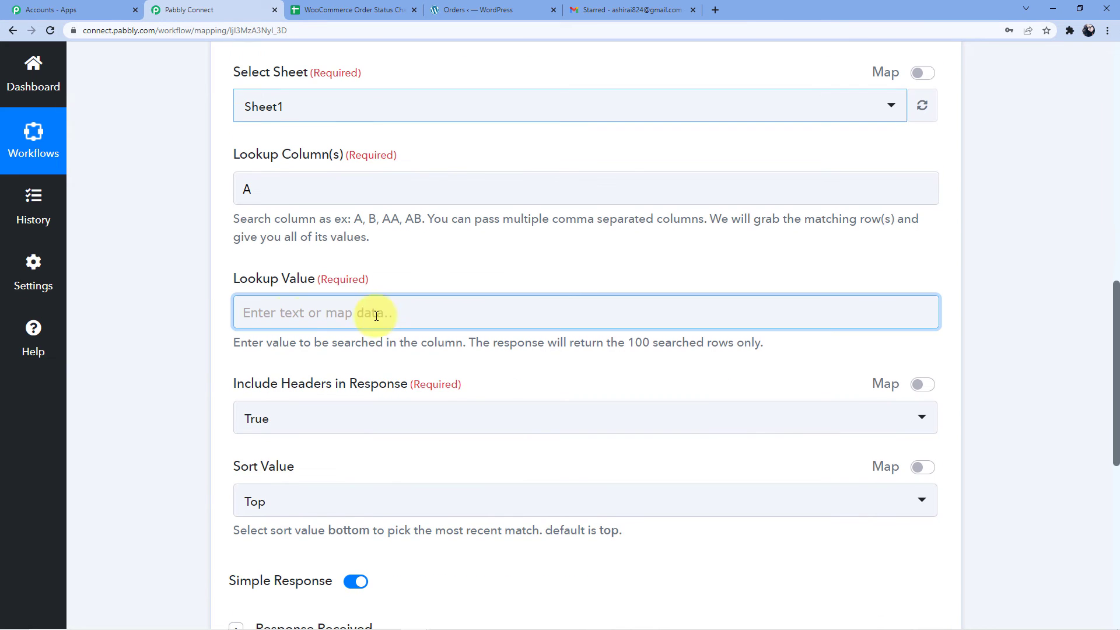
Step: Open the Lookup Value mapping options and check them against the Order ID column in the spreadsheet
{"action": "left_click", "coordinate": [288, 318]}
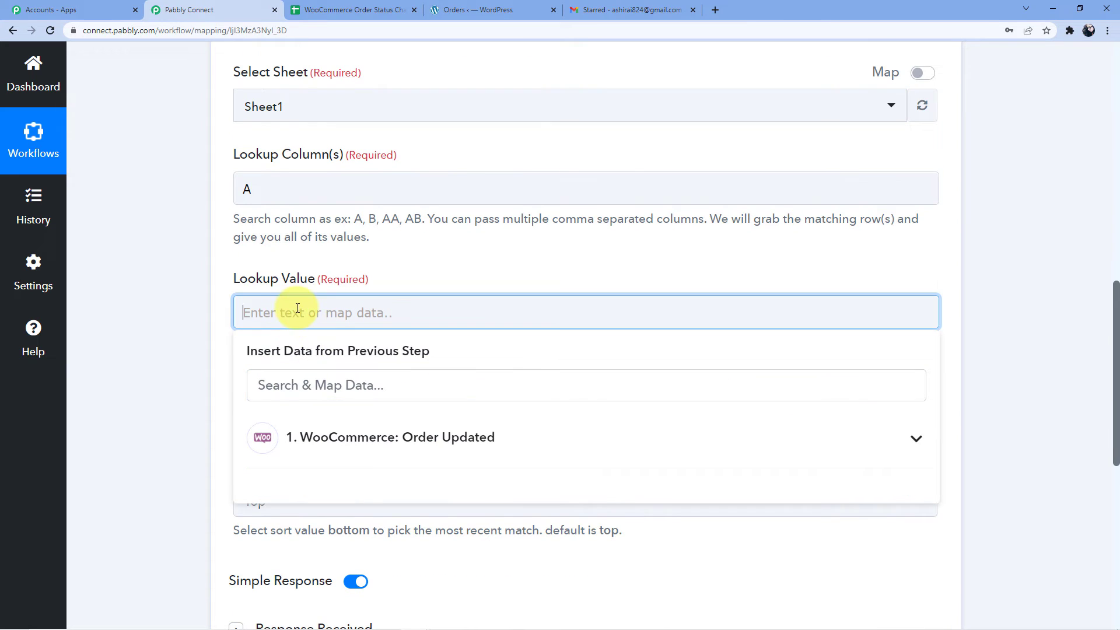
{"action": "left_click", "coordinate": [350, 10]}
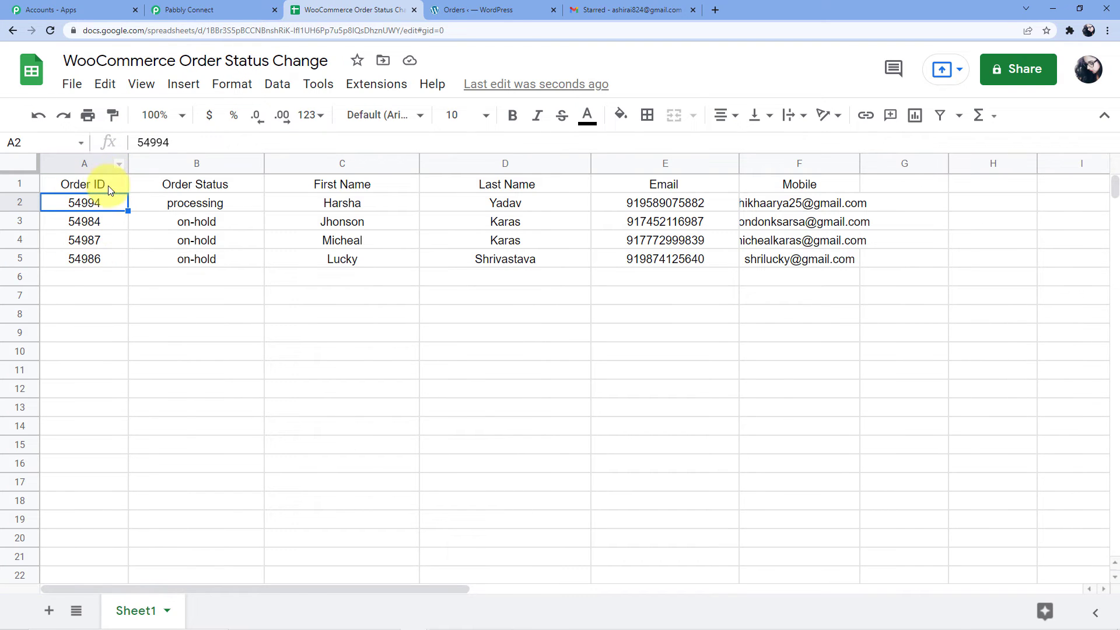
{"action": "left_click", "coordinate": [186, 9]}
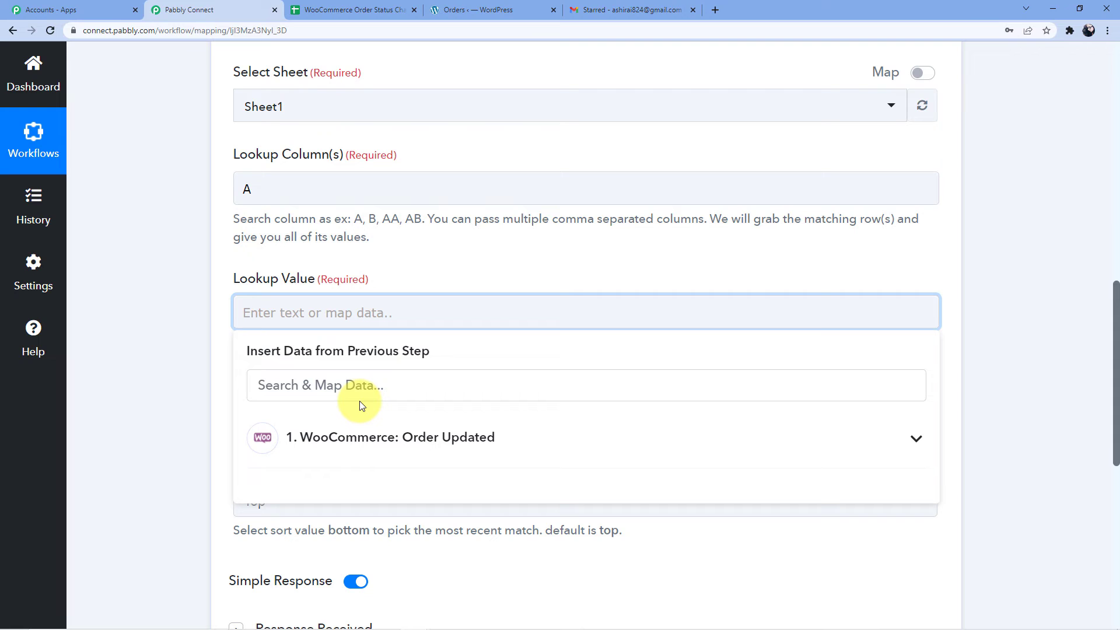
{"action": "scroll", "coordinate": [400, 430], "scroll_direction": "up", "scroll_amount": 1}
{"action": "left_click", "coordinate": [393, 430]}
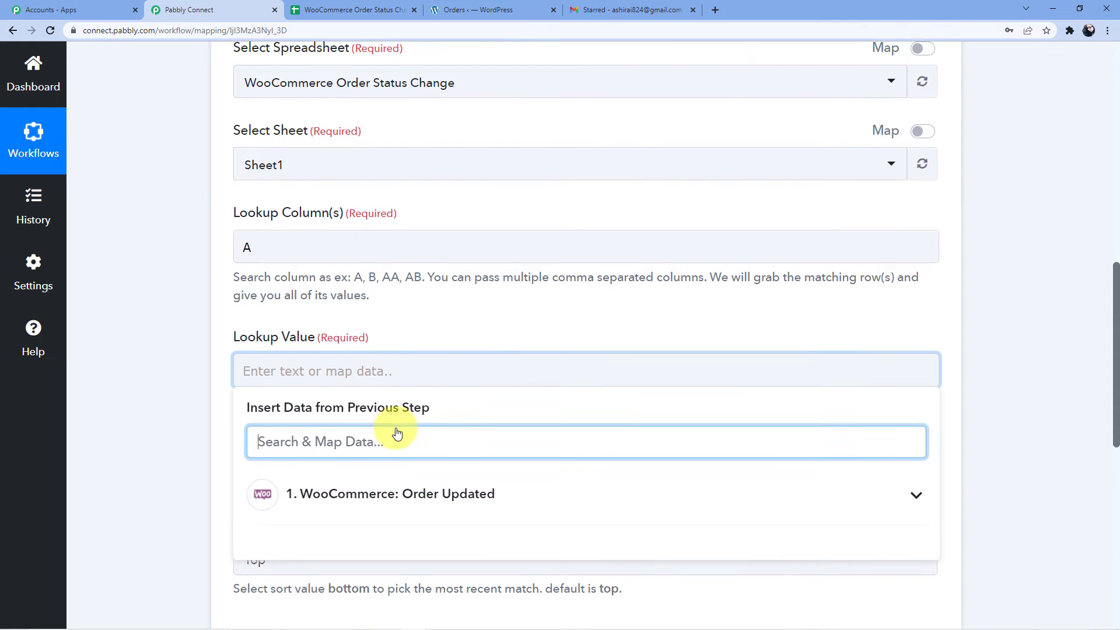
{"action": "scroll", "coordinate": [393, 429], "scroll_direction": "down", "scroll_amount": 2}
{"action": "scroll", "coordinate": [400, 420], "scroll_direction": "up", "scroll_amount": 2}
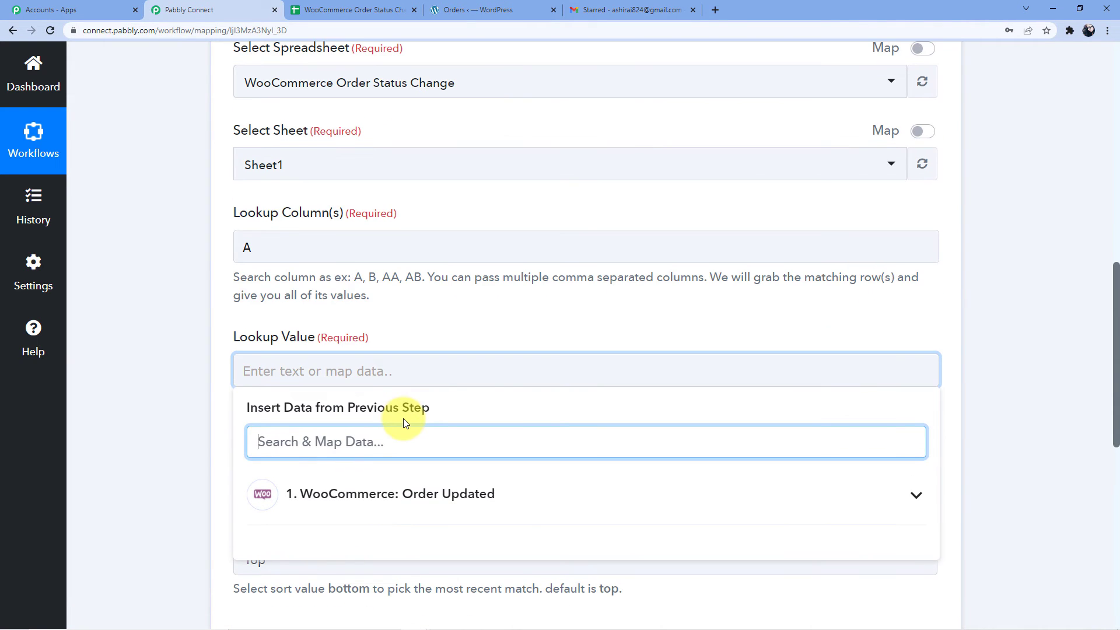
Step: Expand the WooCommerce Order Updated trigger and review the order fields in its received response
{"action": "scroll", "coordinate": [418, 344], "scroll_direction": "up", "scroll_amount": 11}
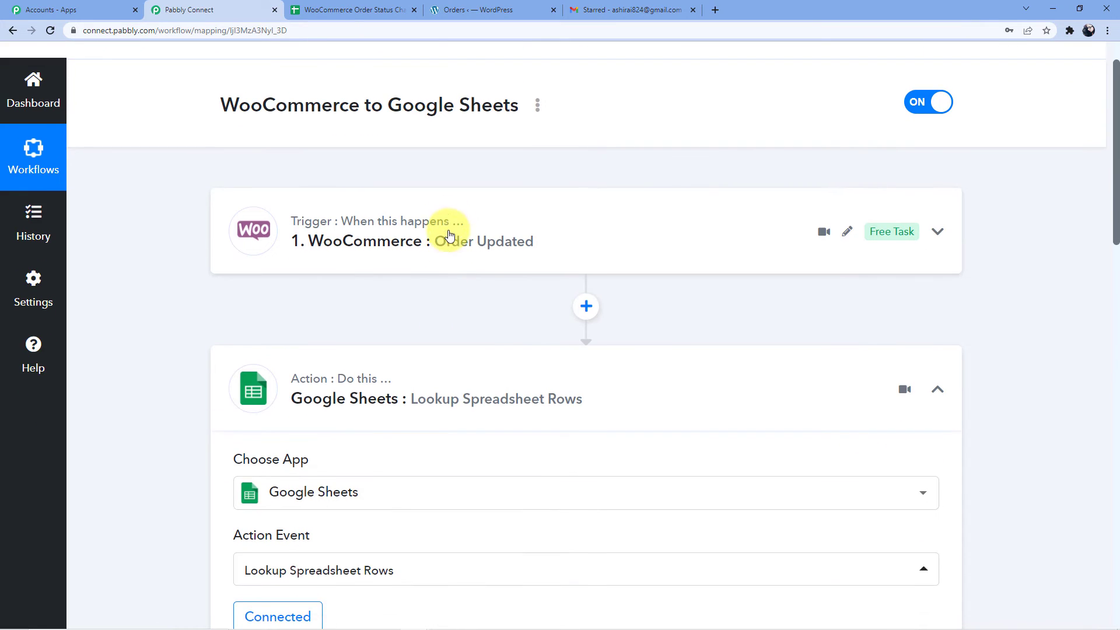
{"action": "left_click", "coordinate": [450, 236]}
{"action": "scroll", "coordinate": [449, 245], "scroll_direction": "down", "scroll_amount": 12}
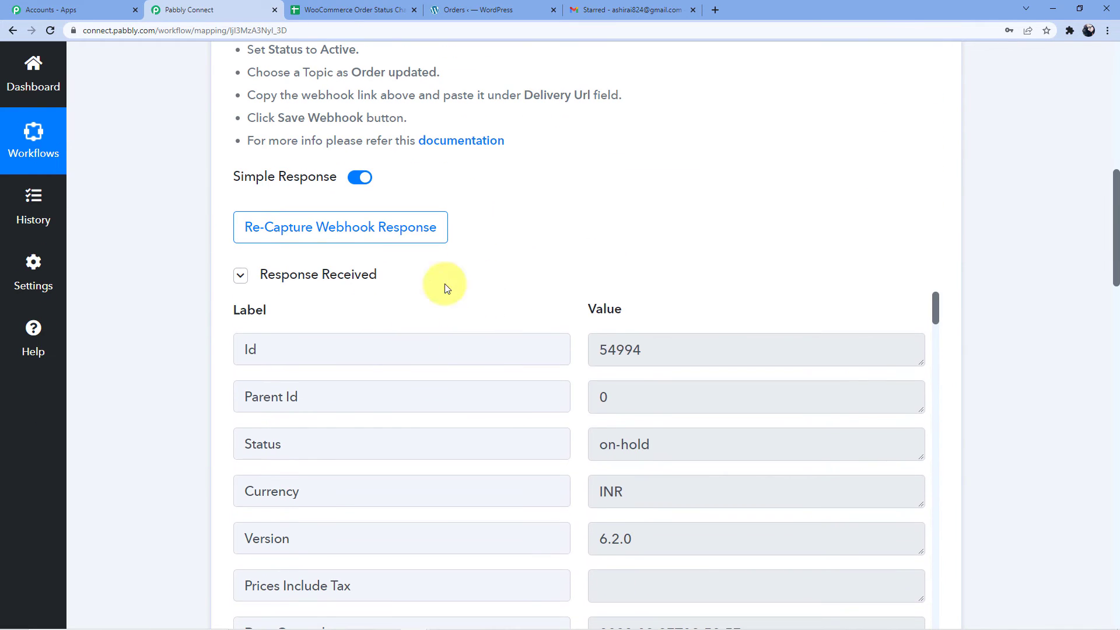
{"action": "scroll", "coordinate": [580, 420], "scroll_direction": "down", "scroll_amount": 4}
{"action": "scroll", "coordinate": [425, 393], "scroll_direction": "down", "scroll_amount": 10}
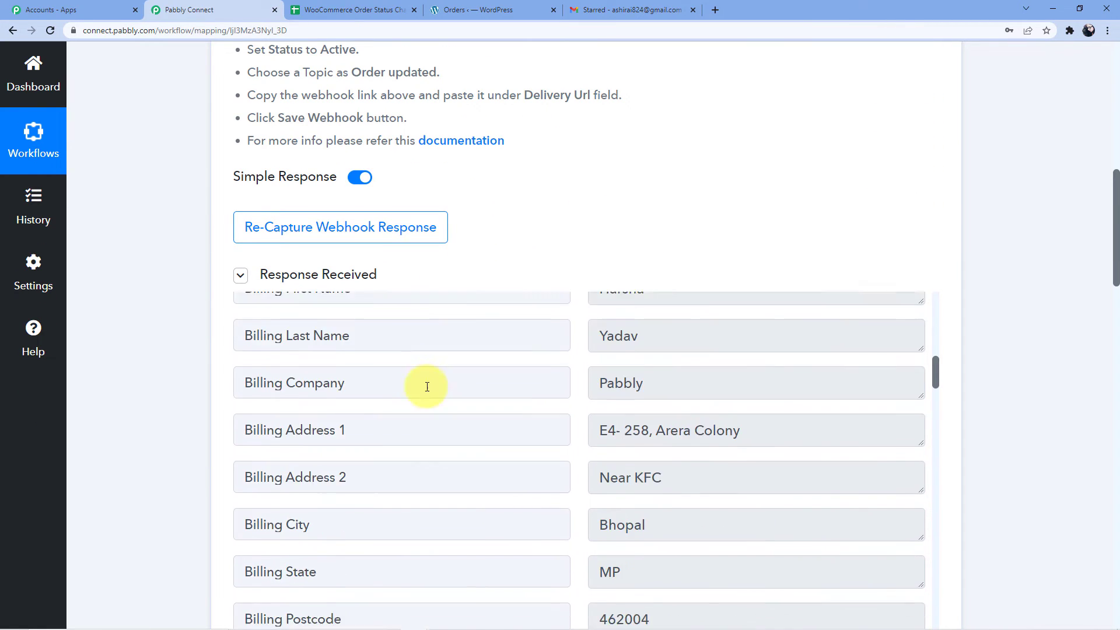
{"action": "scroll", "coordinate": [178, 379], "scroll_direction": "down", "scroll_amount": 3}
{"action": "scroll", "coordinate": [177, 380], "scroll_direction": "down", "scroll_amount": 15}
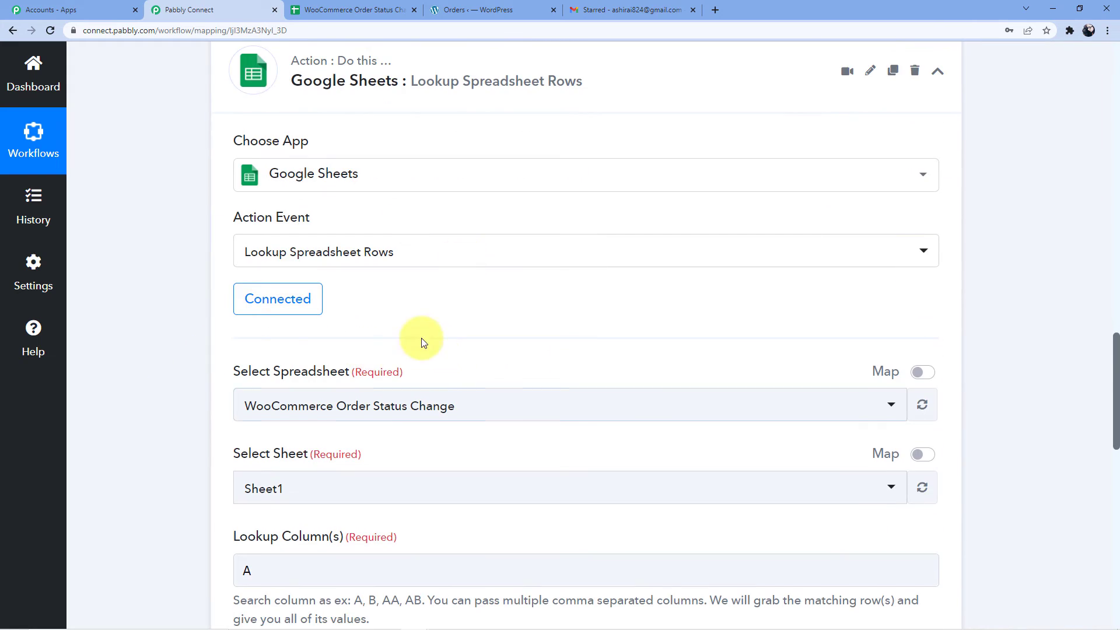
{"action": "scroll", "coordinate": [397, 352], "scroll_direction": "down", "scroll_amount": 2}
Step: Map the Lookup Value to the Id field from the WooCommerce Order Updated step
{"action": "left_click", "coordinate": [313, 342]}
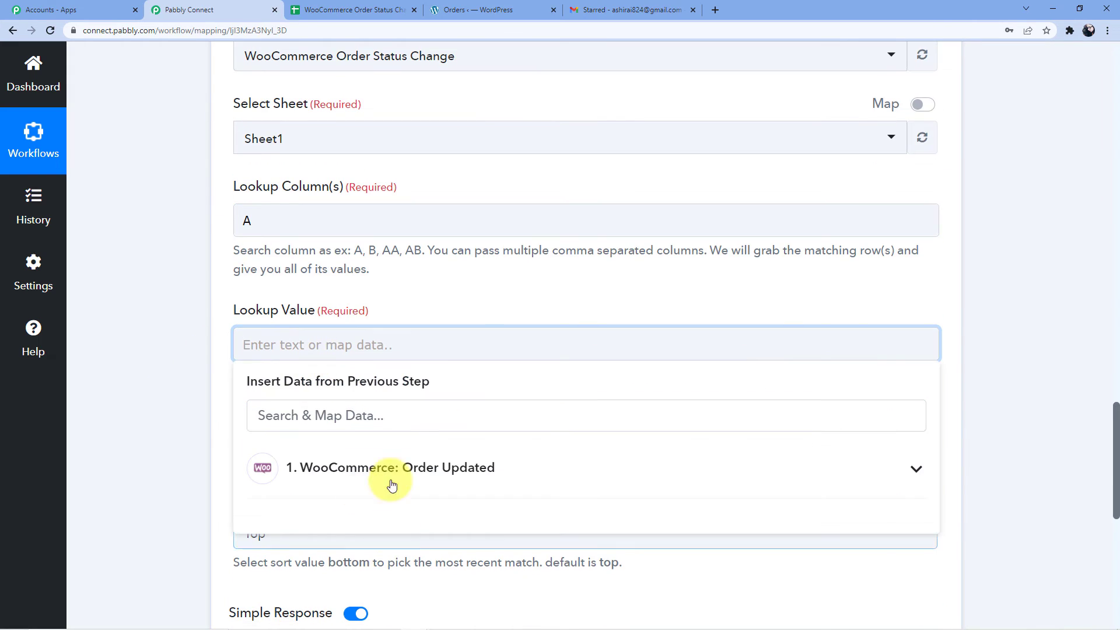
{"action": "left_click", "coordinate": [392, 467]}
{"action": "scroll", "coordinate": [399, 392], "scroll_direction": "down", "scroll_amount": 4}
{"action": "left_click", "coordinate": [338, 287]}
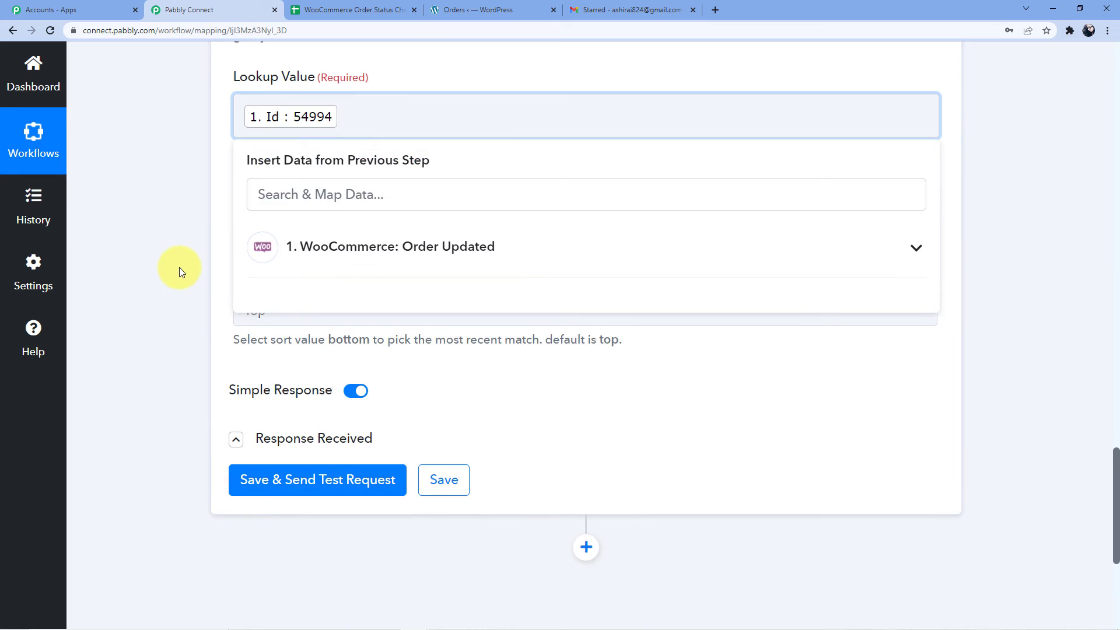
{"action": "left_click", "coordinate": [180, 270]}
Step: Save the lookup action, send a test request and review the row details in the response
{"action": "scroll", "coordinate": [214, 358], "scroll_direction": "down", "scroll_amount": 2}
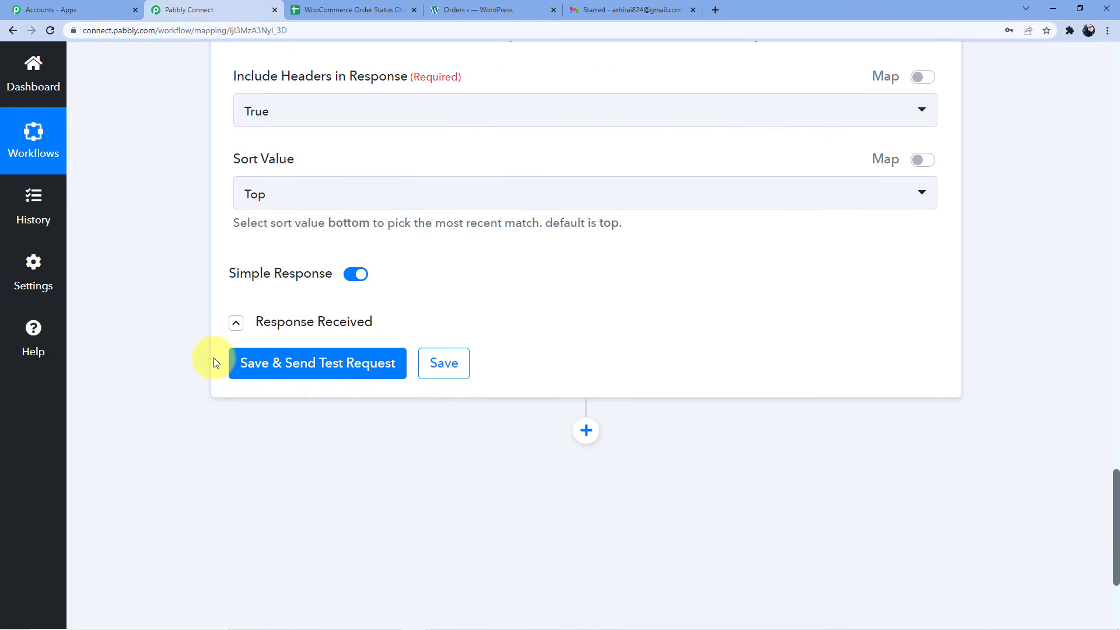
{"action": "left_click", "coordinate": [328, 364]}
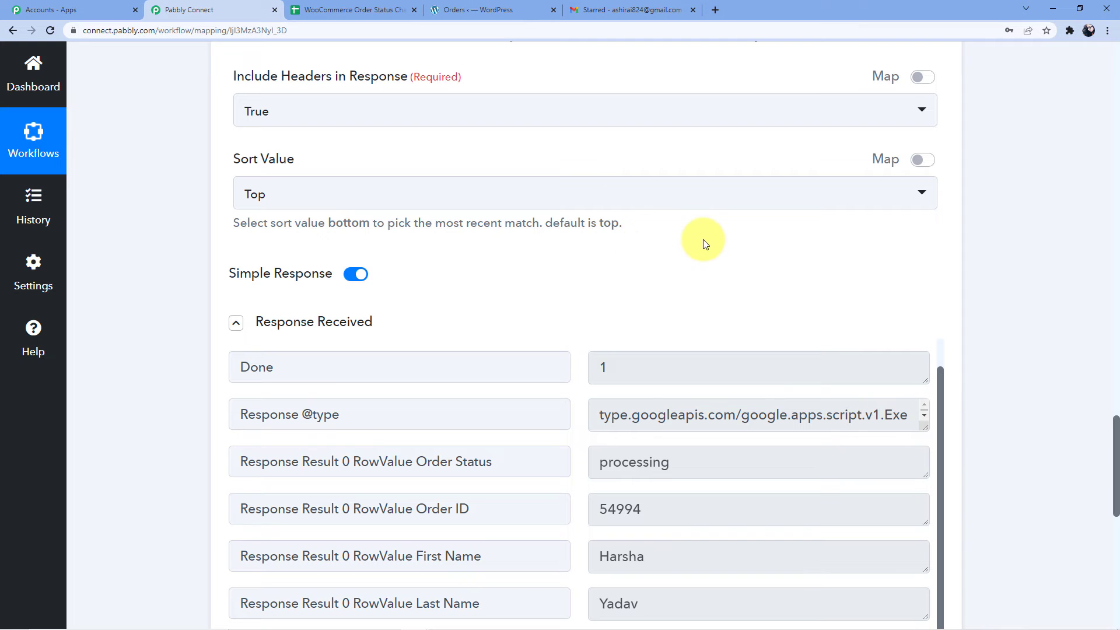
{"action": "scroll", "coordinate": [500, 263], "scroll_direction": "down", "scroll_amount": 3}
{"action": "scroll", "coordinate": [599, 194], "scroll_direction": "down", "scroll_amount": 3}
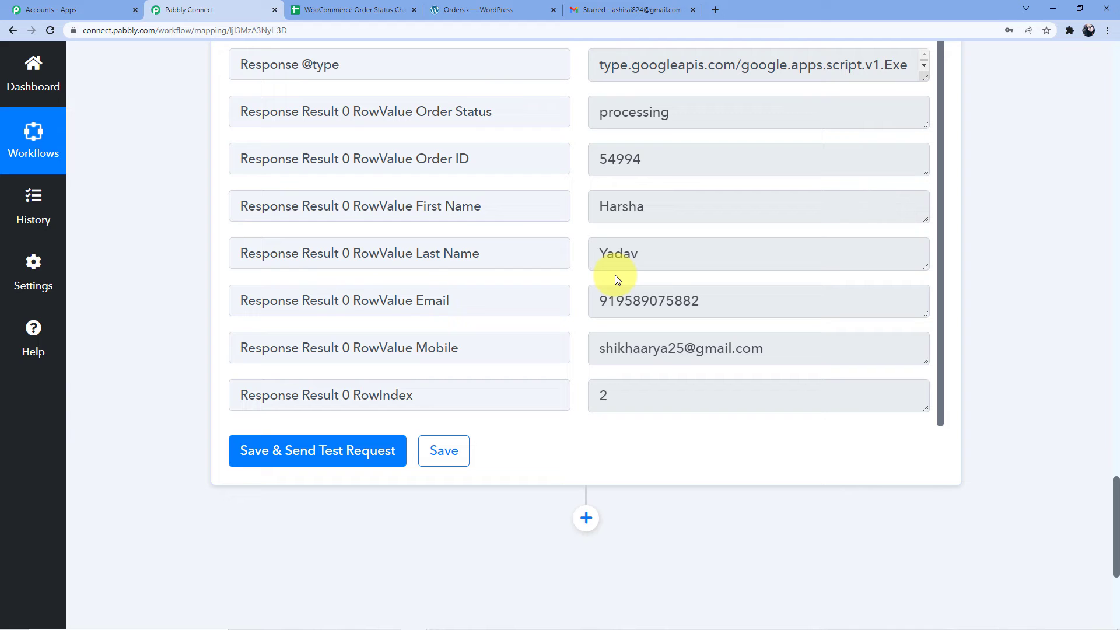
Step: Add another action after the lookup step and choose Google Sheets as its app
{"action": "left_click", "coordinate": [586, 519]}
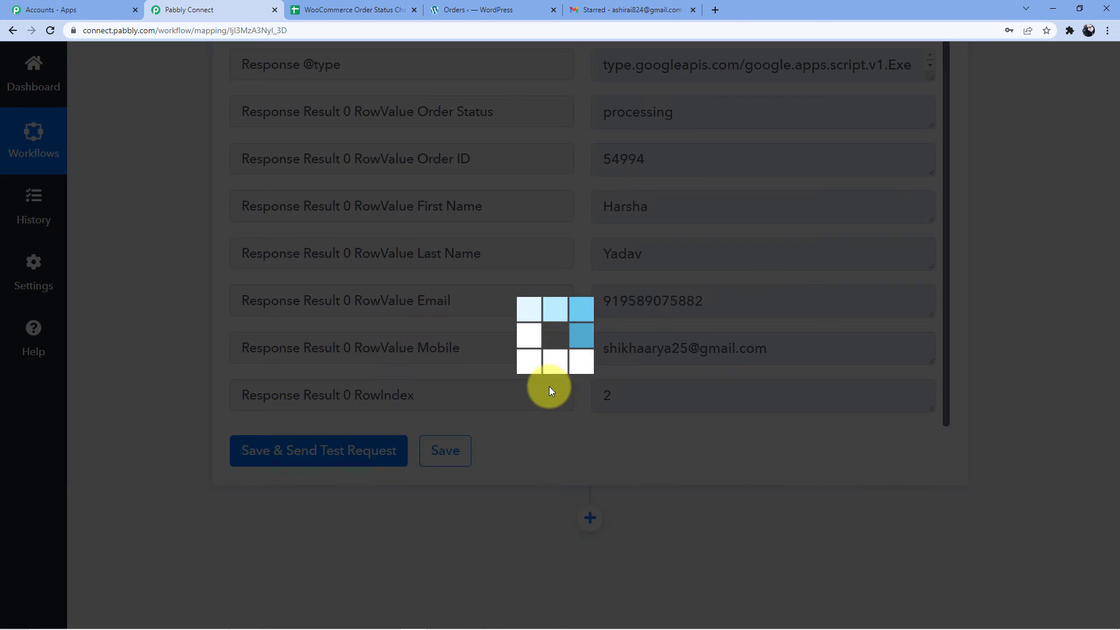
{"action": "scroll", "coordinate": [538, 386], "scroll_direction": "down", "scroll_amount": 2}
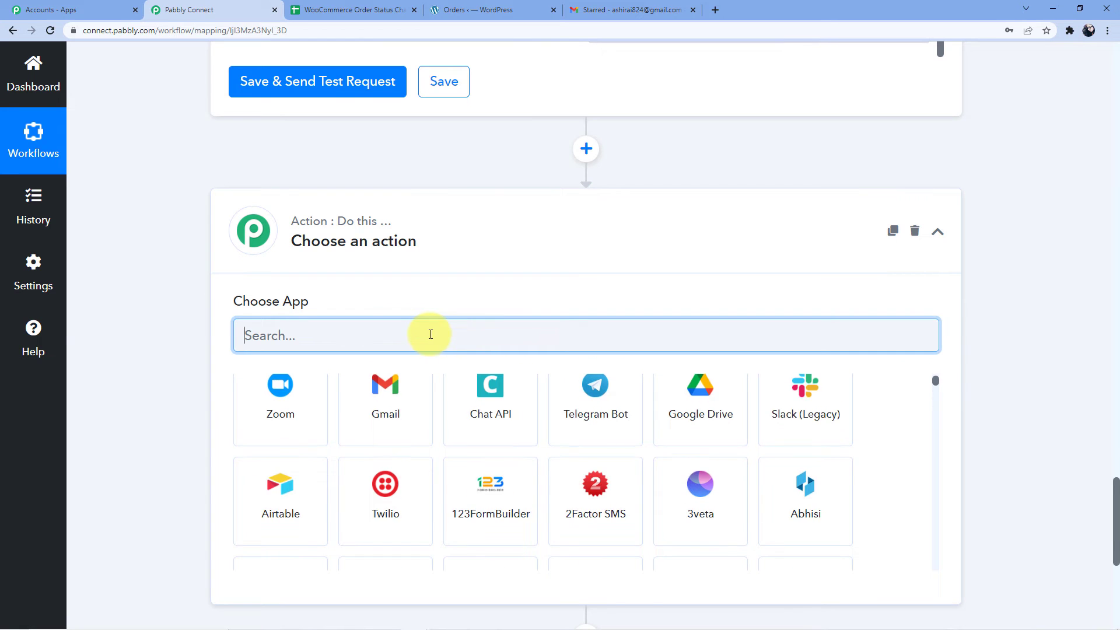
{"action": "scroll", "coordinate": [430, 334], "scroll_direction": "up", "scroll_amount": 3}
{"action": "left_click_drag", "start_coordinate": [1115, 470], "coordinate": [1117, 549]}
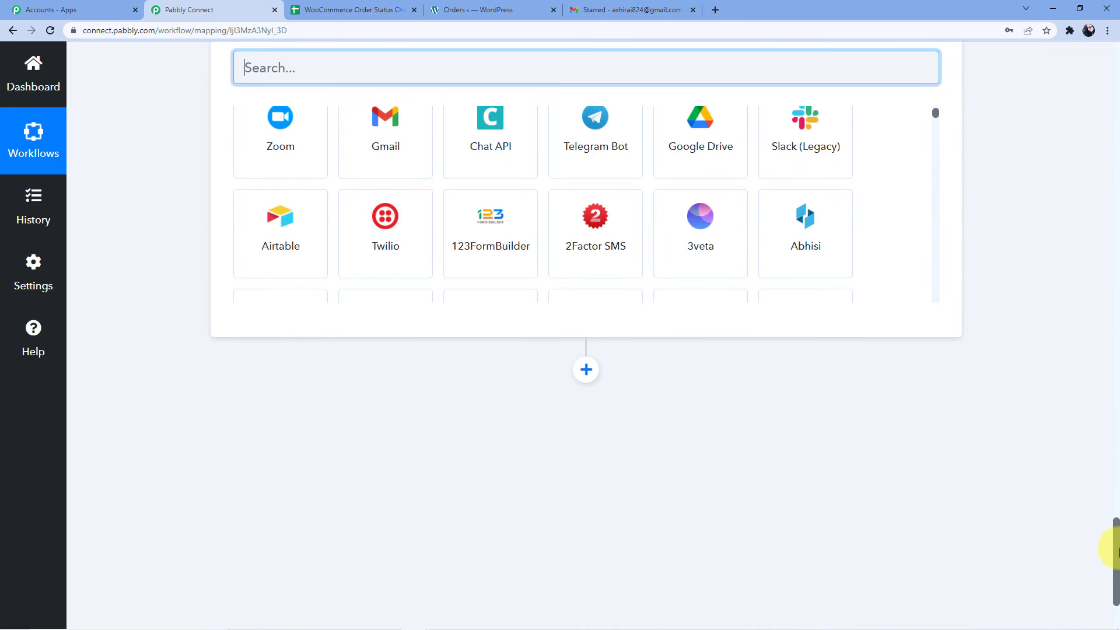
{"action": "scroll", "coordinate": [772, 340], "scroll_direction": "up", "scroll_amount": 2}
{"action": "scroll", "coordinate": [978, 465], "scroll_direction": "up", "scroll_amount": 2}
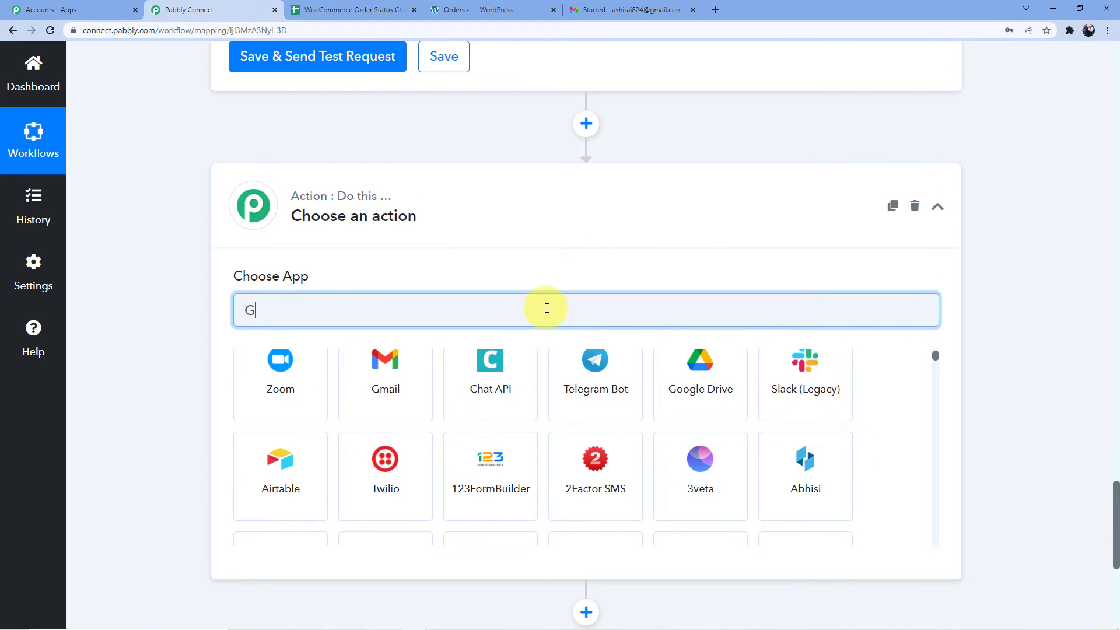
{"action": "type", "text": "oogle"}
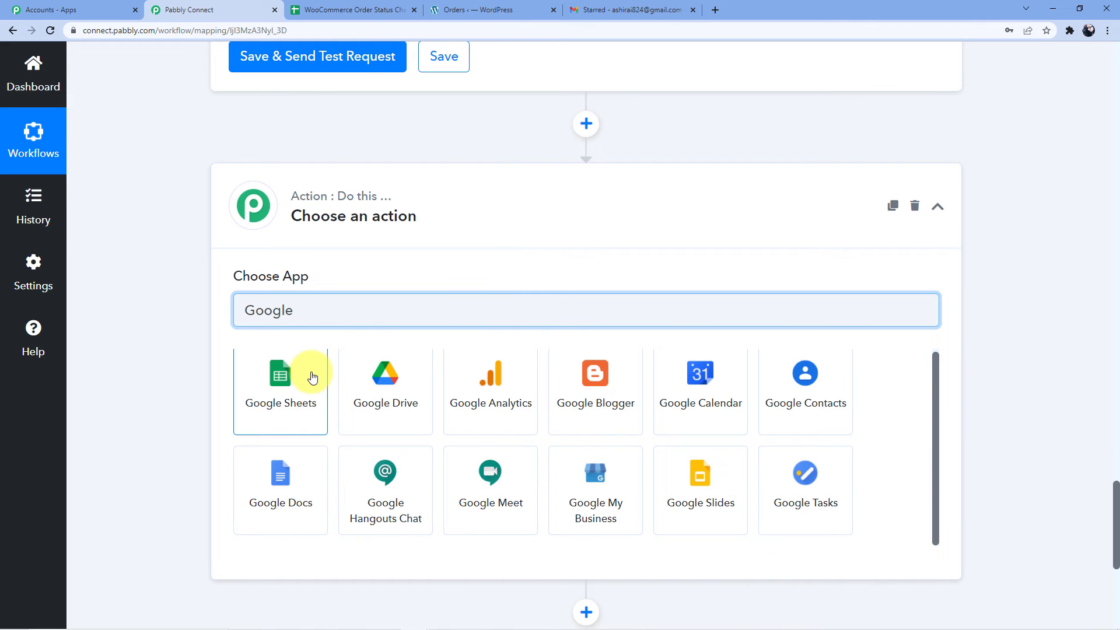
{"action": "left_click", "coordinate": [281, 376]}
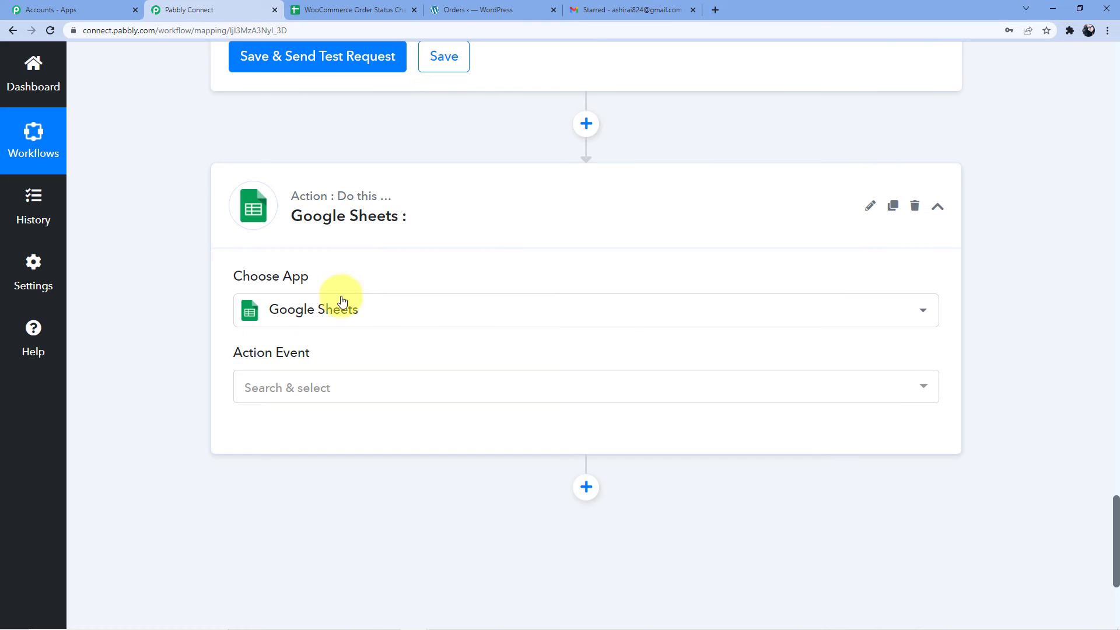
Step: Set the action event to Update Row and connect it through the existing Google Sheets #265 connection
{"action": "left_click", "coordinate": [315, 386]}
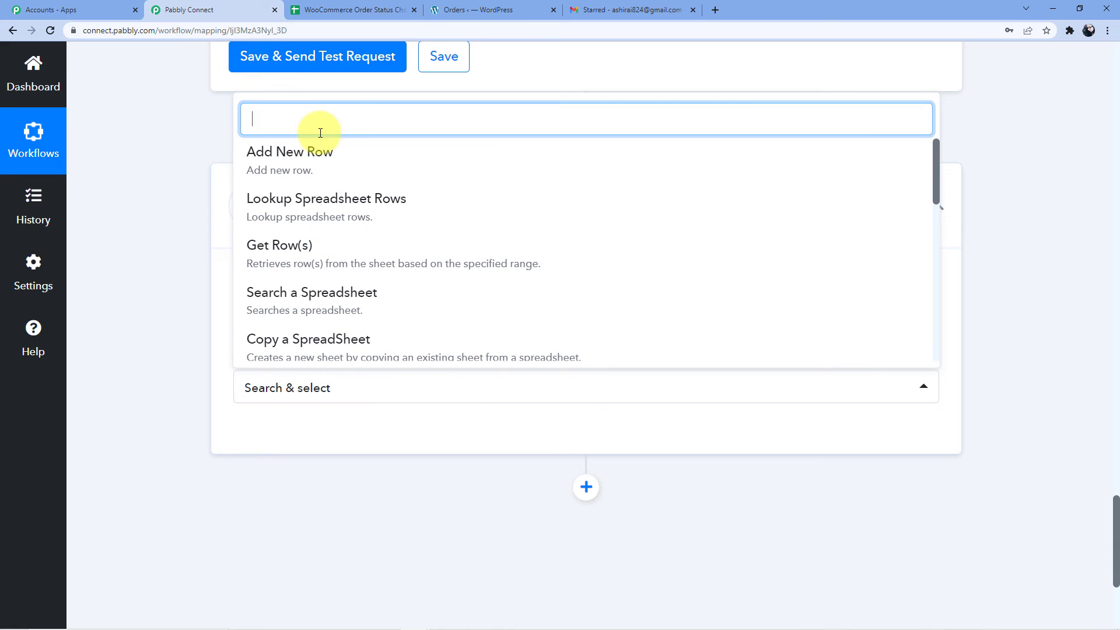
{"action": "left_click", "coordinate": [338, 394]}
{"action": "left_click", "coordinate": [338, 394]}
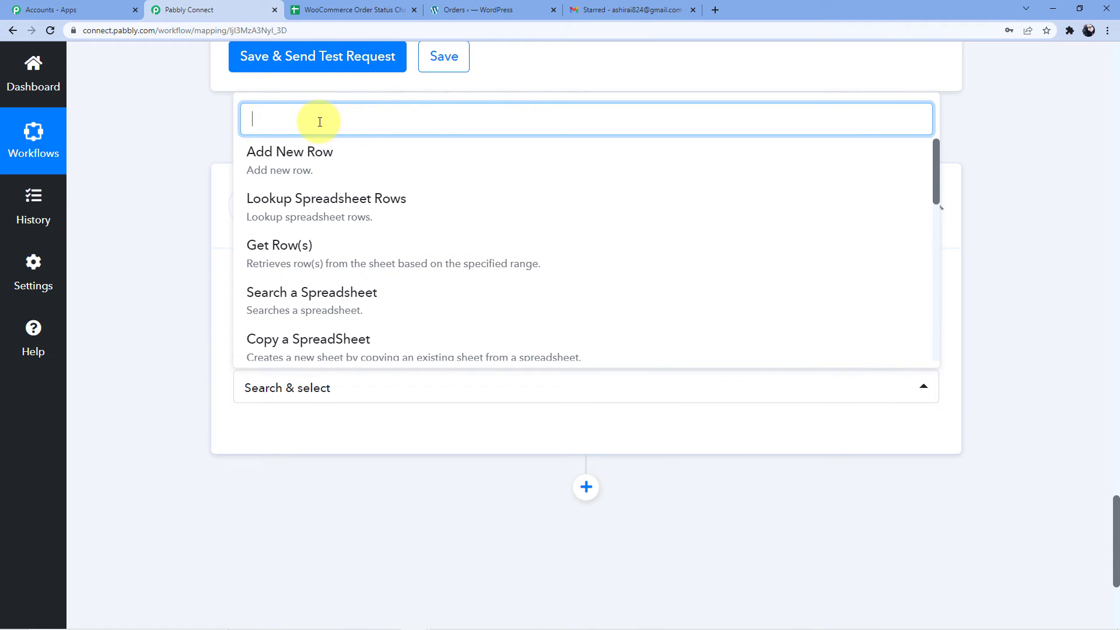
{"action": "type", "text": "Update"}
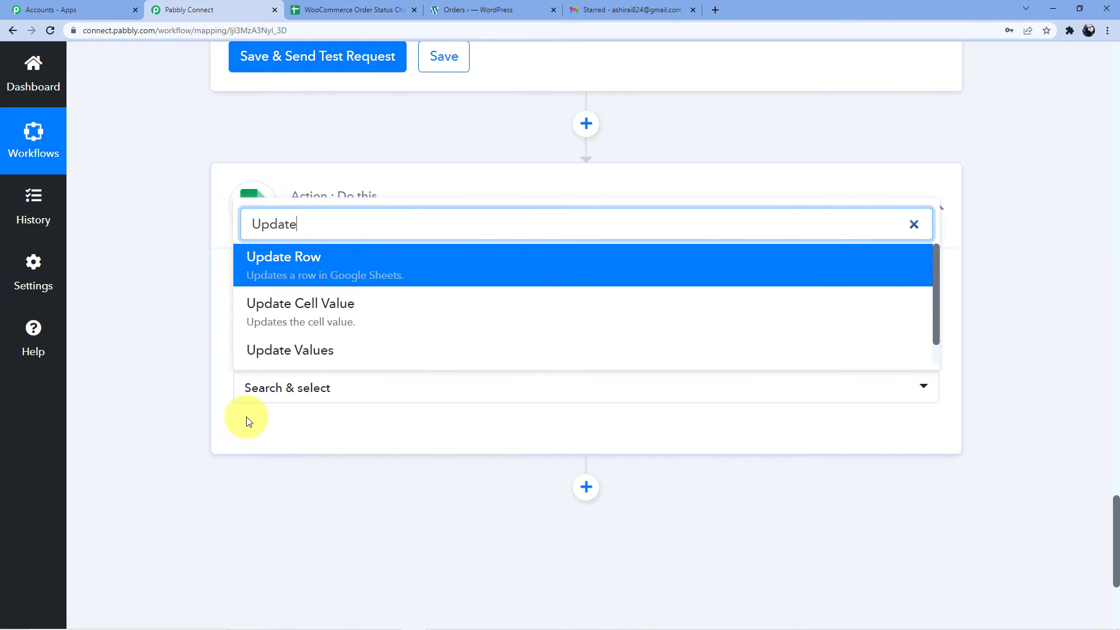
{"action": "left_click", "coordinate": [357, 257]}
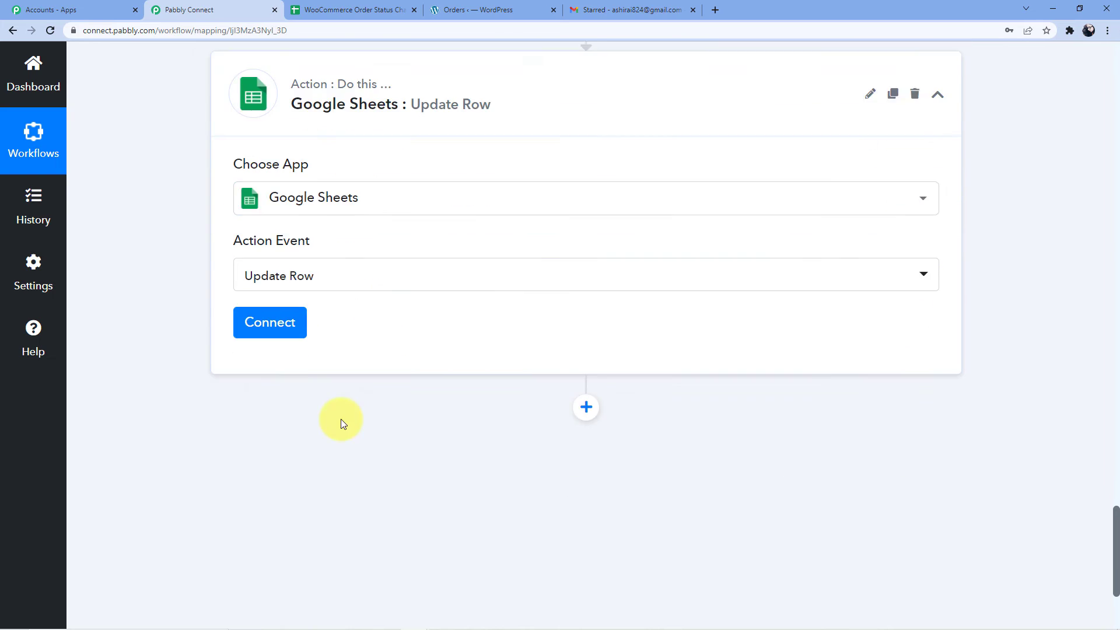
{"action": "left_click", "coordinate": [289, 319]}
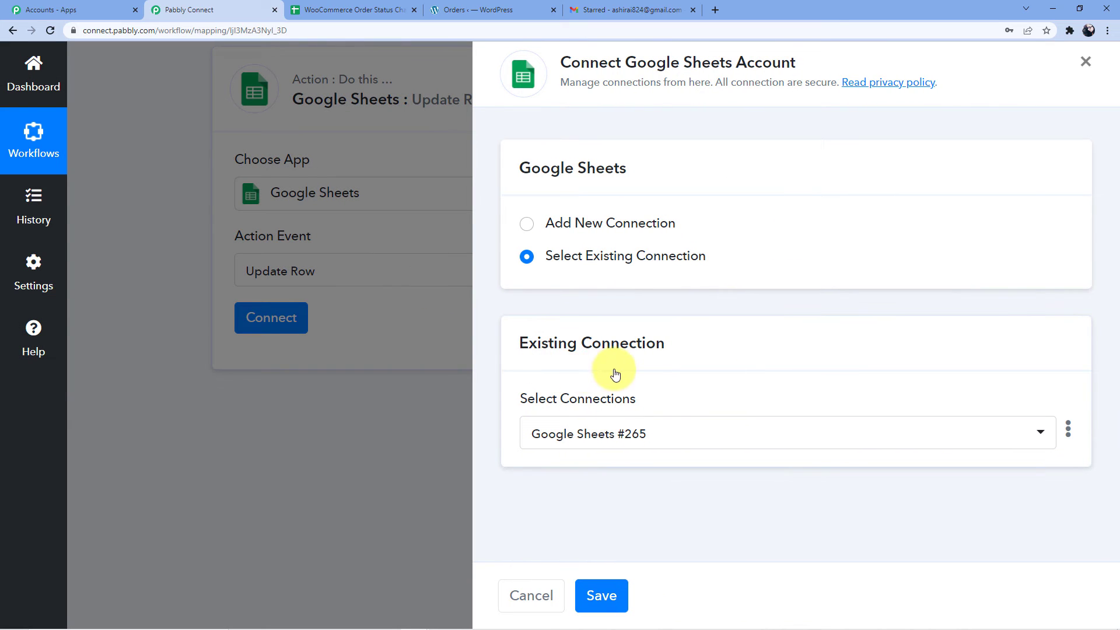
{"action": "left_click", "coordinate": [600, 596]}
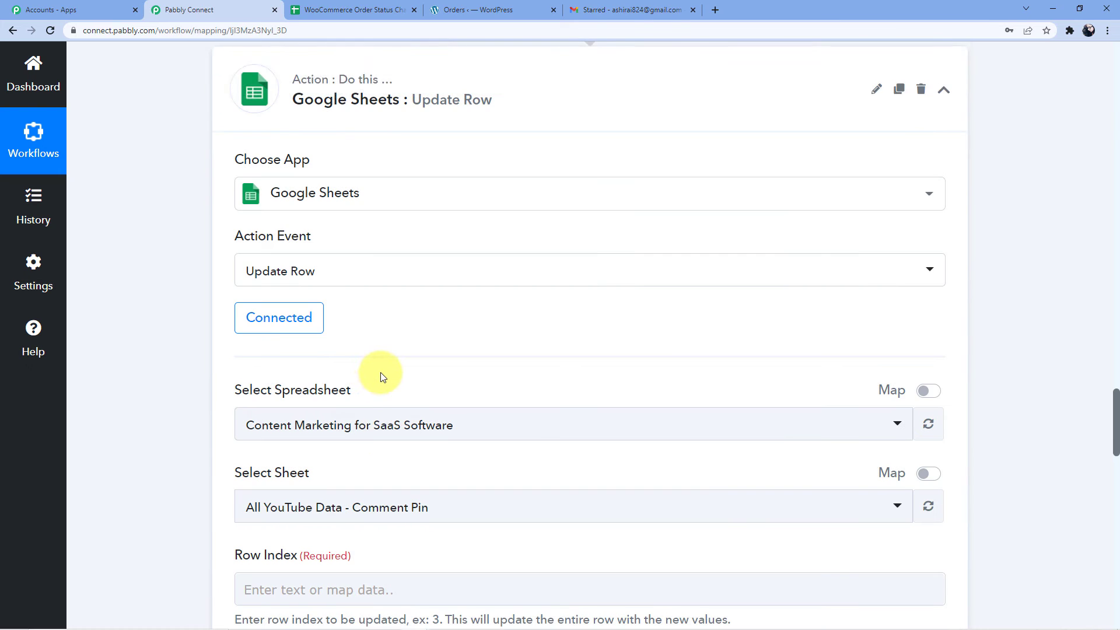
Step: Copy the spreadsheet's title from Google Sheets and use it to select WooCommerce Order Status Change as the spreadsheet to update
{"action": "scroll", "coordinate": [380, 374], "scroll_direction": "down", "scroll_amount": 4}
{"action": "left_click", "coordinate": [402, 192]}
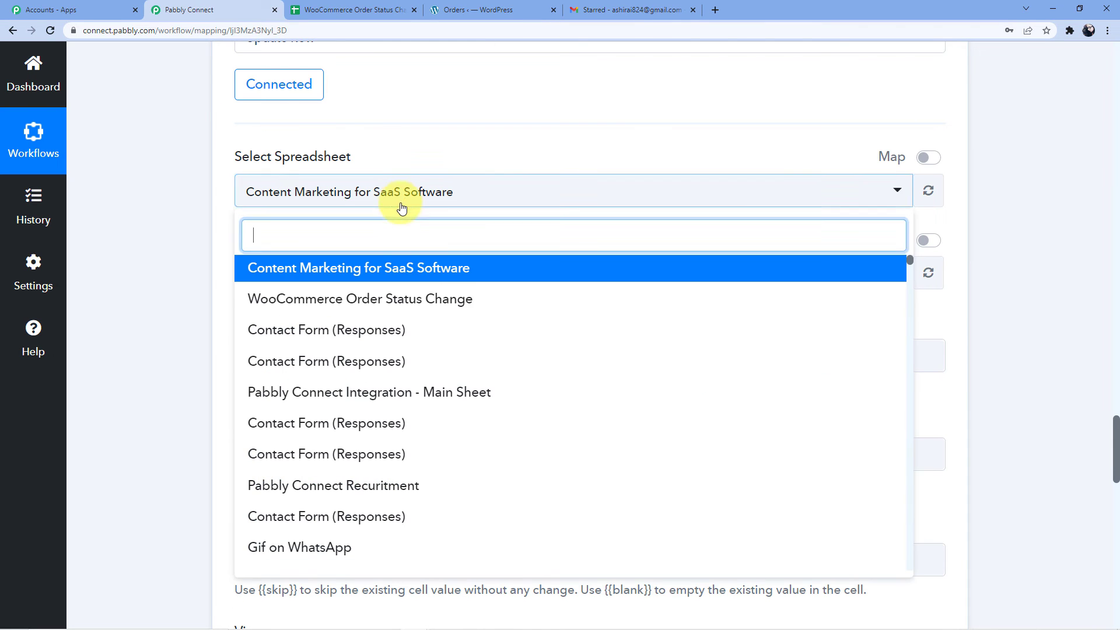
{"action": "left_click", "coordinate": [350, 9]}
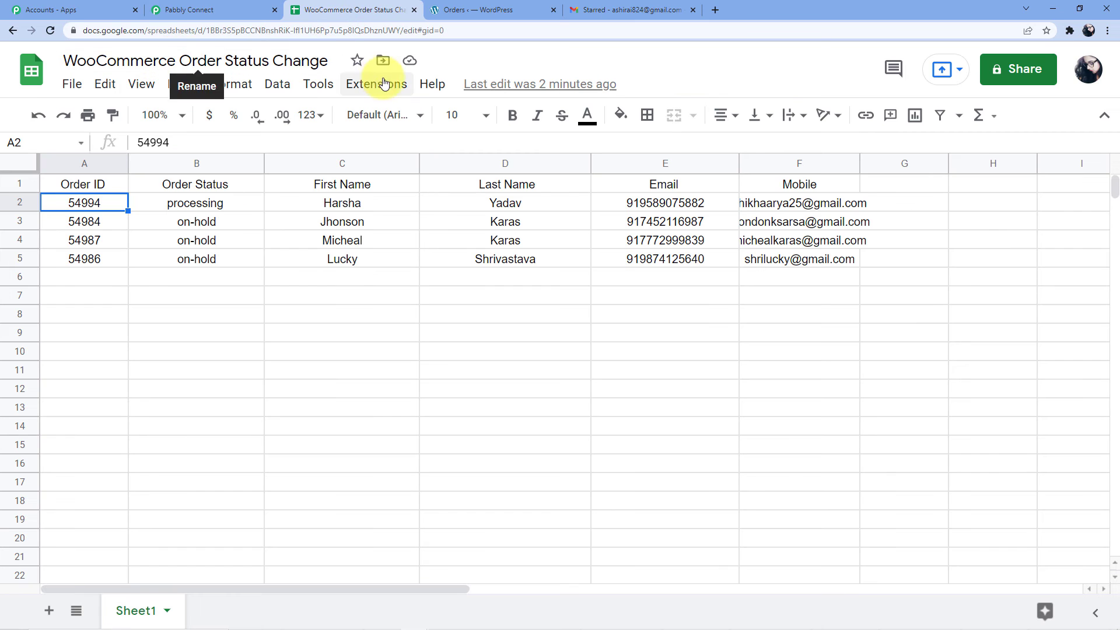
{"action": "left_click_drag", "start_coordinate": [320, 60], "coordinate": [65, 60]}
{"action": "right_click", "coordinate": [168, 87]}
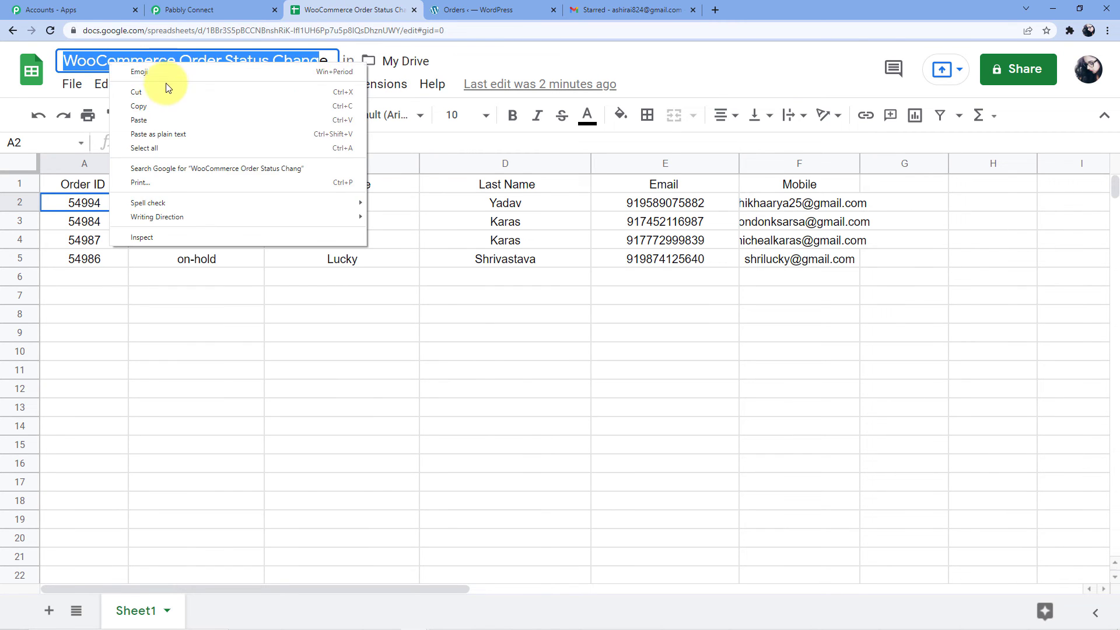
{"action": "left_click", "coordinate": [139, 105]}
{"action": "left_click", "coordinate": [245, 9]}
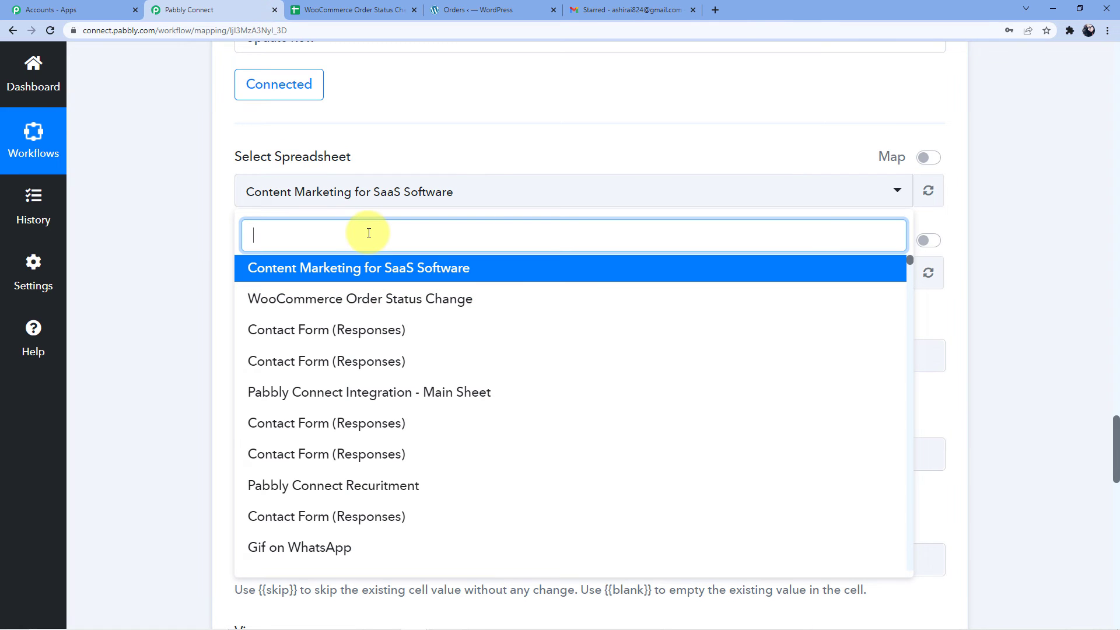
{"action": "key", "text": "ctrl+v"}
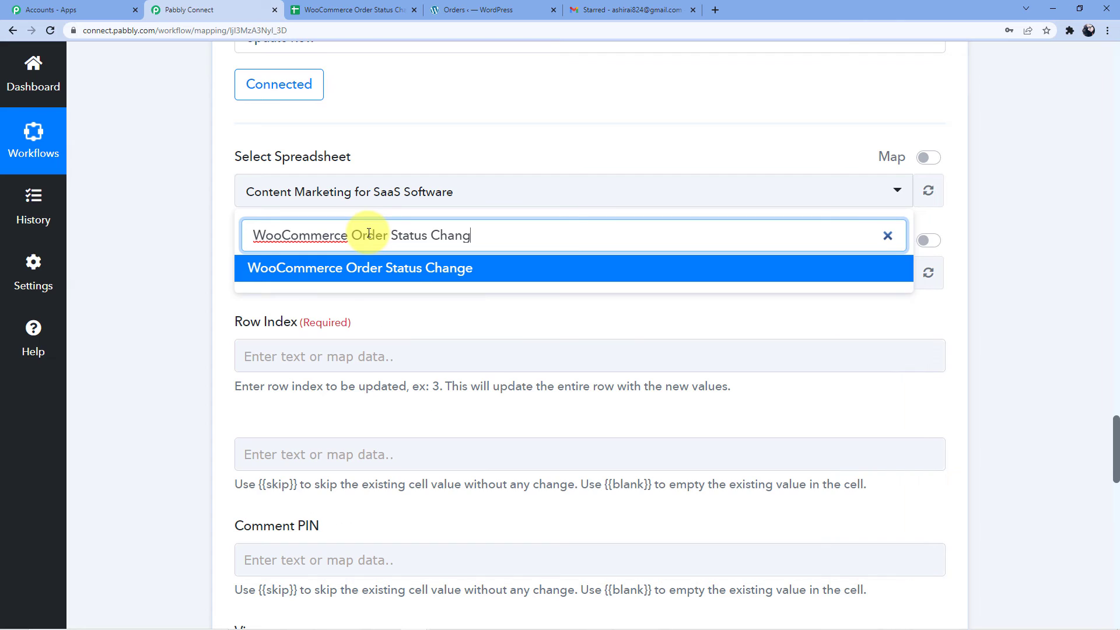
{"action": "left_click", "coordinate": [375, 274]}
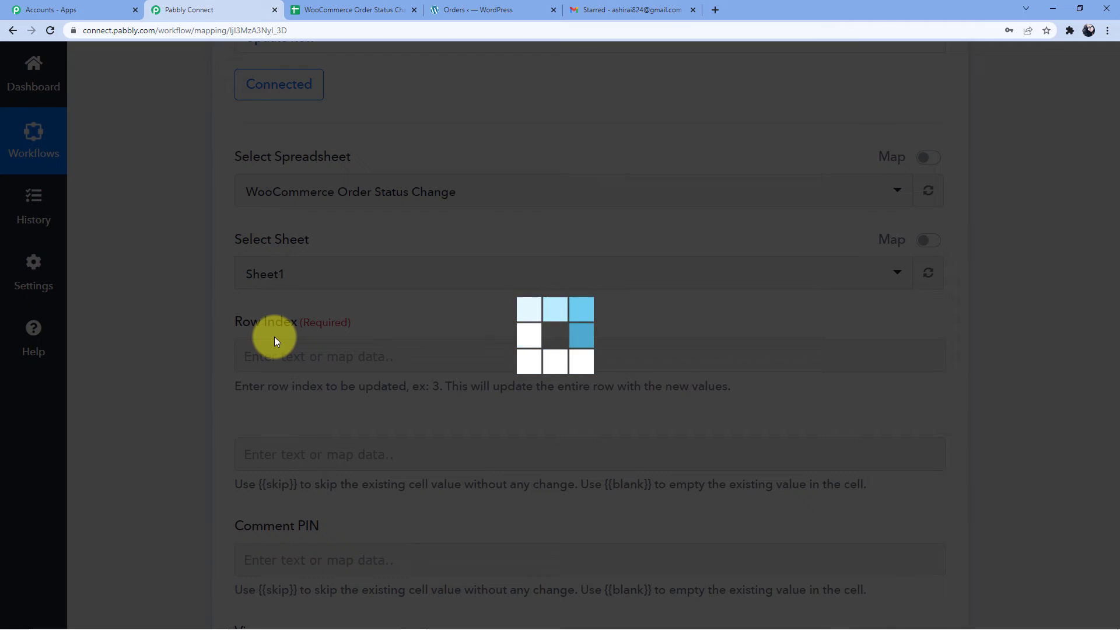
Step: Compare order 54994's row in the spreadsheet with the RowIndex field in the lookup response
{"action": "scroll", "coordinate": [308, 340], "scroll_direction": "down", "scroll_amount": 2}
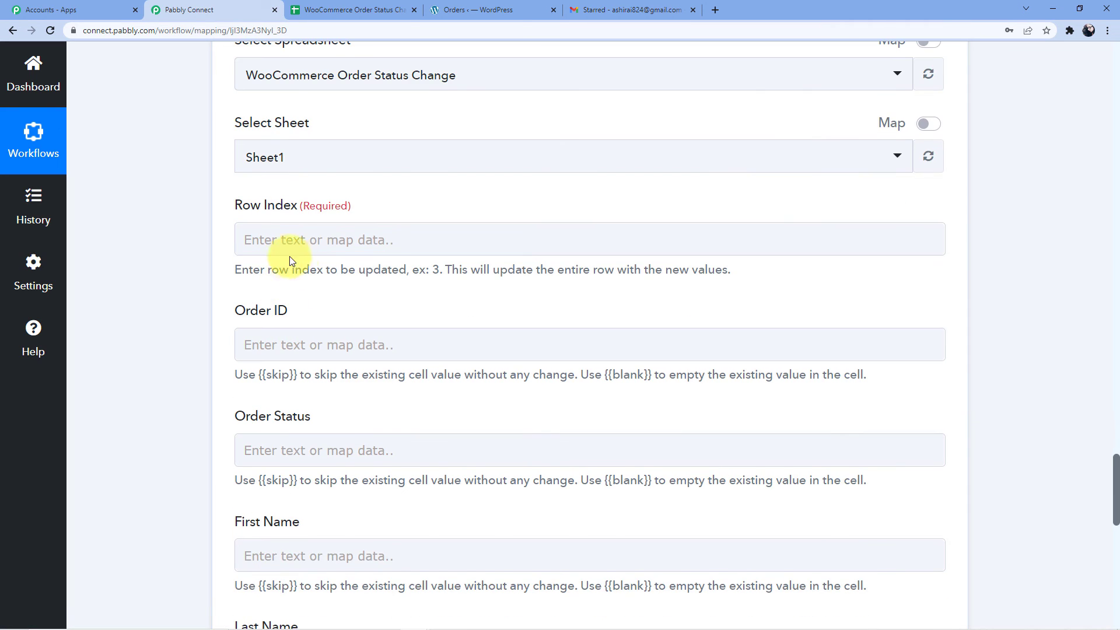
{"action": "left_click", "coordinate": [357, 7]}
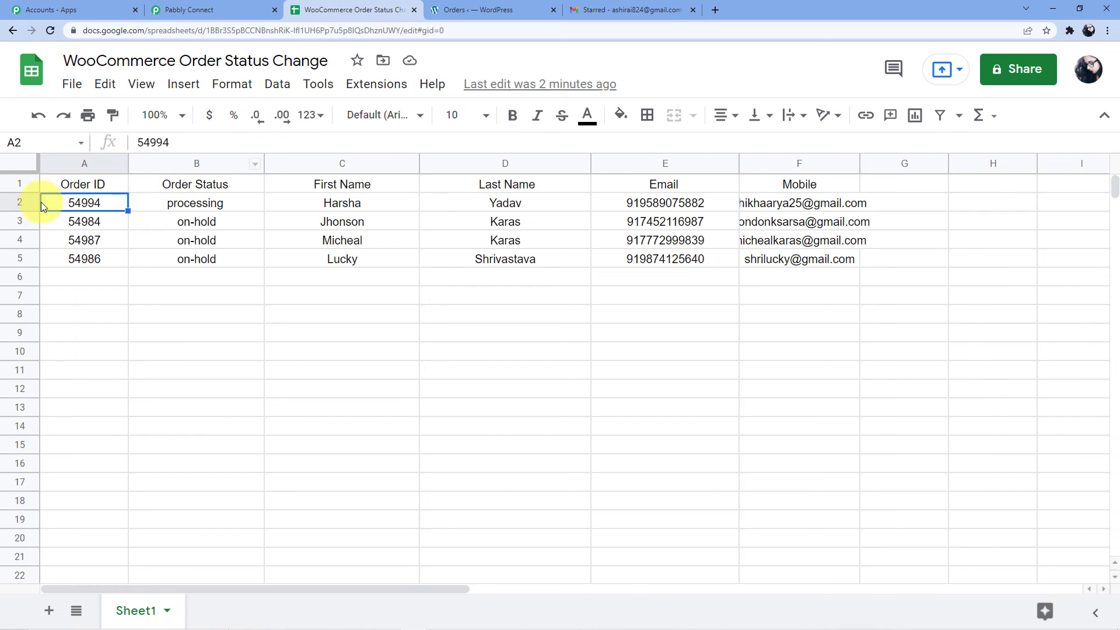
{"action": "left_click", "coordinate": [236, 9]}
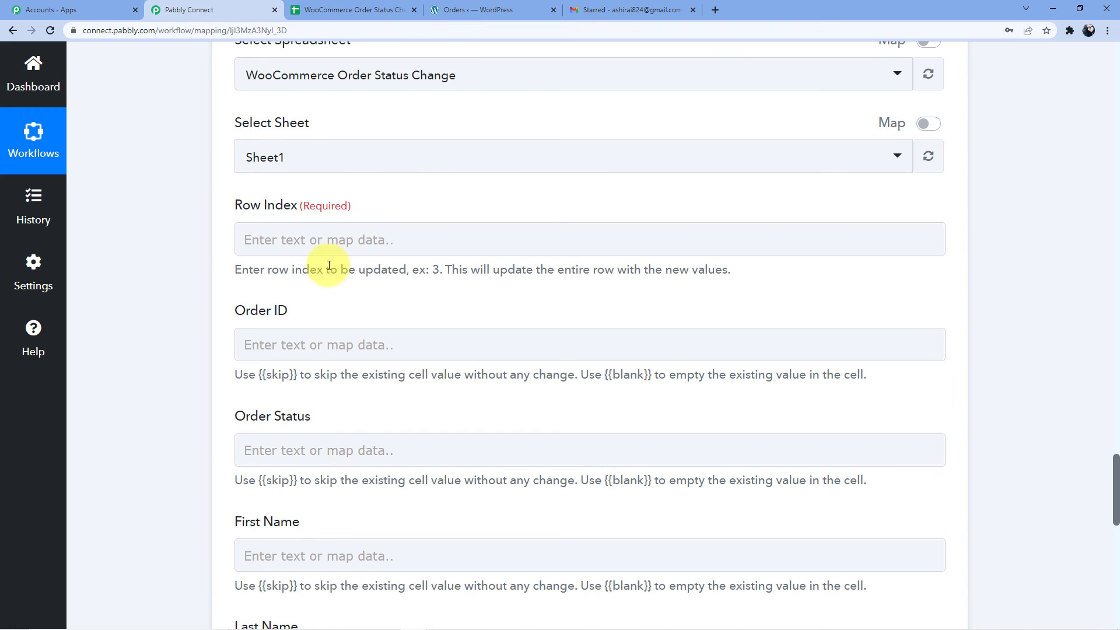
{"action": "left_click", "coordinate": [309, 240]}
{"action": "scroll", "coordinate": [369, 373], "scroll_direction": "up", "scroll_amount": 15}
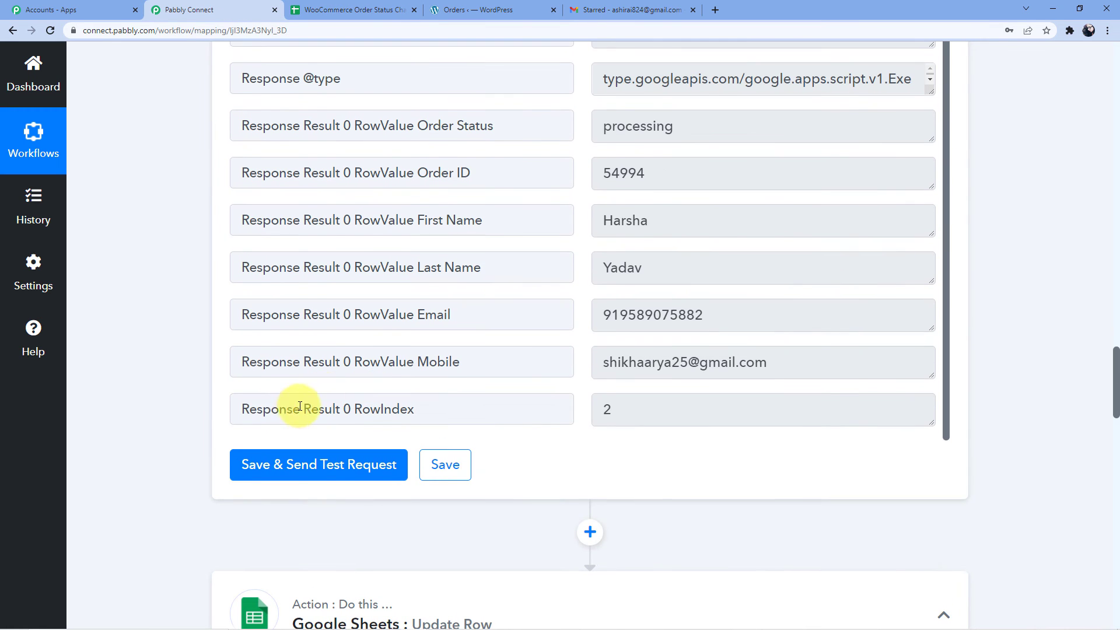
{"action": "left_click_drag", "start_coordinate": [237, 408], "coordinate": [630, 416]}
{"action": "scroll", "coordinate": [320, 350], "scroll_direction": "down", "scroll_amount": 12}
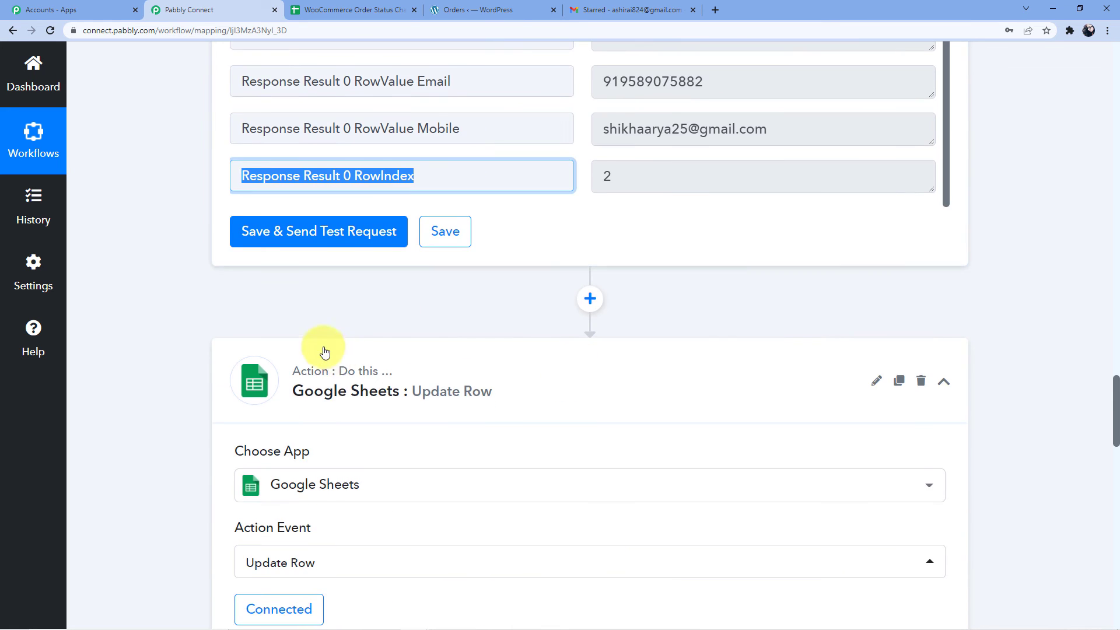
Step: Map the Row Index to the Response Result 0 RowIndex field from the Lookup Spreadsheet Rows step
{"action": "scroll", "coordinate": [288, 330], "scroll_direction": "down", "scroll_amount": 4}
{"action": "left_click", "coordinate": [292, 183]}
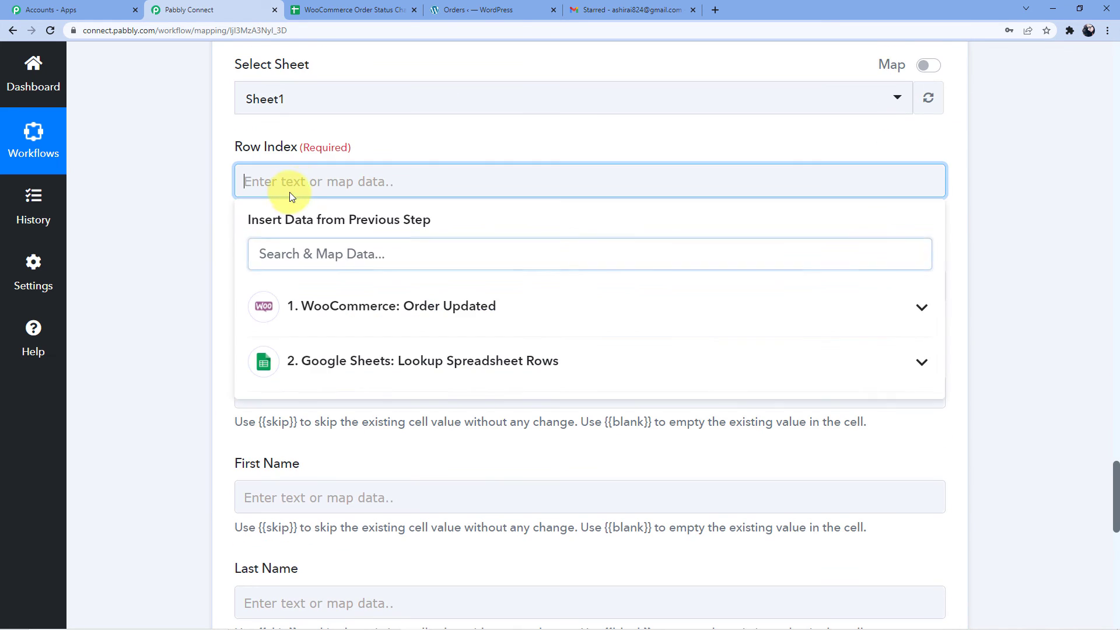
{"action": "left_click", "coordinate": [363, 358]}
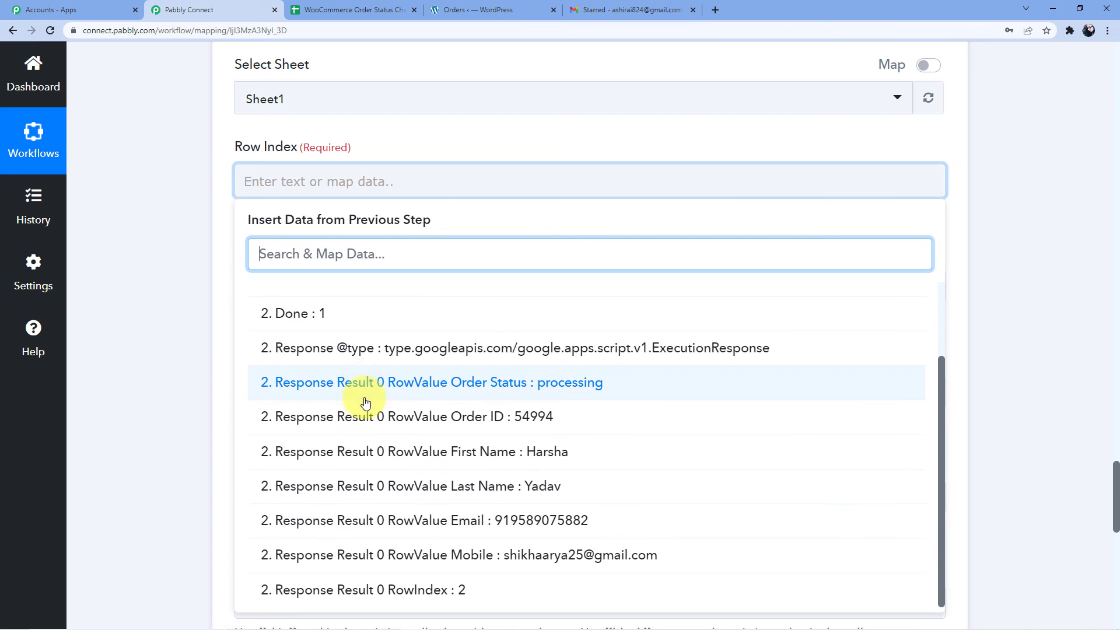
{"action": "left_click", "coordinate": [424, 588]}
{"action": "left_click", "coordinate": [152, 342]}
Step: Map Order Status to the Status field from the WooCommerce Order Updated step, leaving Order ID empty
{"action": "scroll", "coordinate": [153, 342], "scroll_direction": "down", "scroll_amount": 3}
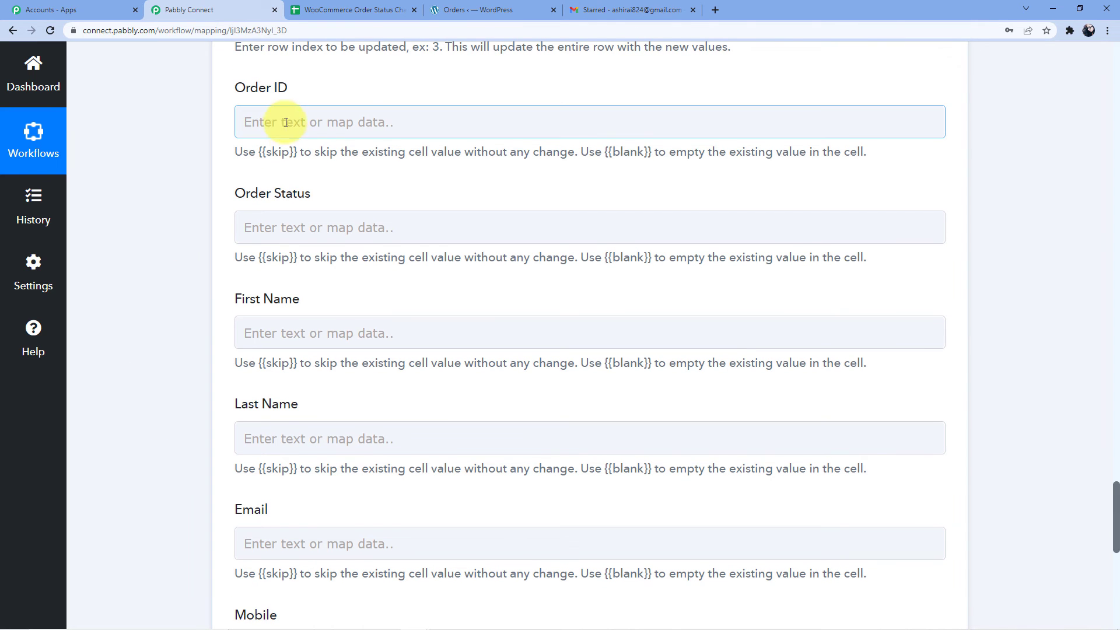
{"action": "left_click", "coordinate": [270, 226]}
{"action": "scroll", "coordinate": [358, 157], "scroll_direction": "down", "scroll_amount": 3}
{"action": "left_click", "coordinate": [370, 182]}
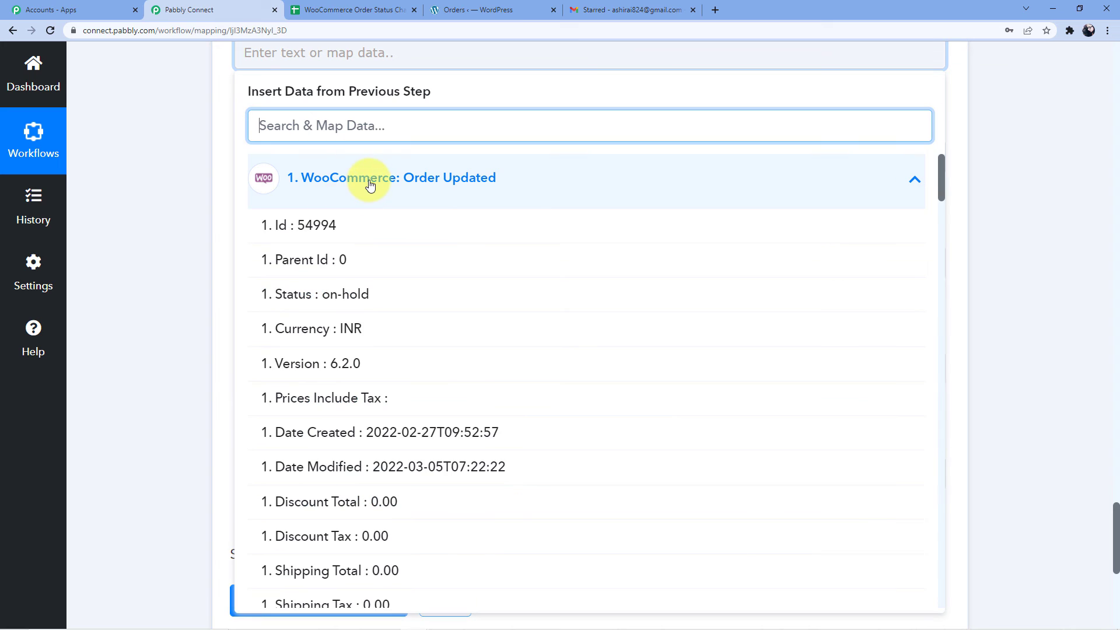
{"action": "left_click", "coordinate": [319, 302]}
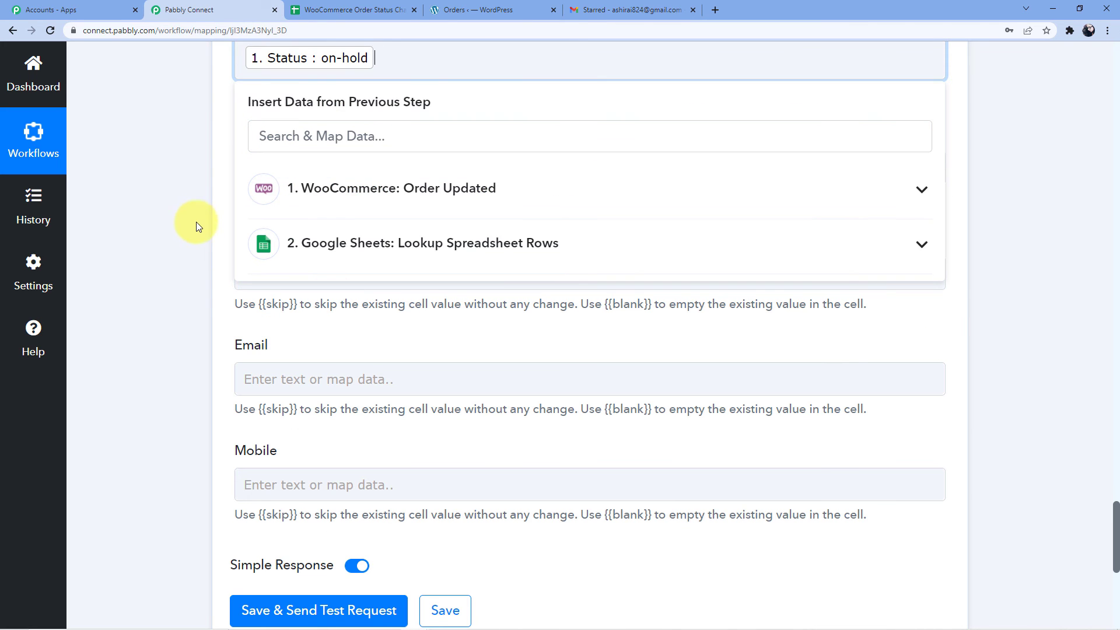
{"action": "left_click", "coordinate": [196, 219]}
{"action": "left_click", "coordinate": [251, 158]}
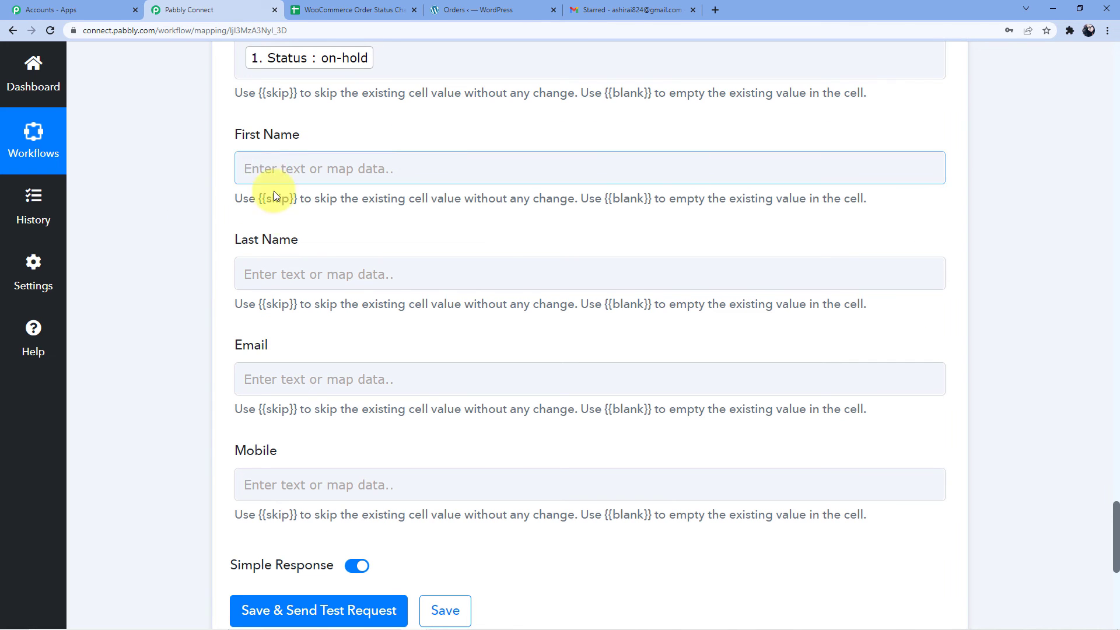
Step: Save the Update Row action with a test request and review the received response
{"action": "scroll", "coordinate": [276, 249], "scroll_direction": "down", "scroll_amount": 2}
{"action": "scroll", "coordinate": [275, 250], "scroll_direction": "down", "scroll_amount": 2}
{"action": "scroll", "coordinate": [212, 302], "scroll_direction": "down", "scroll_amount": 2}
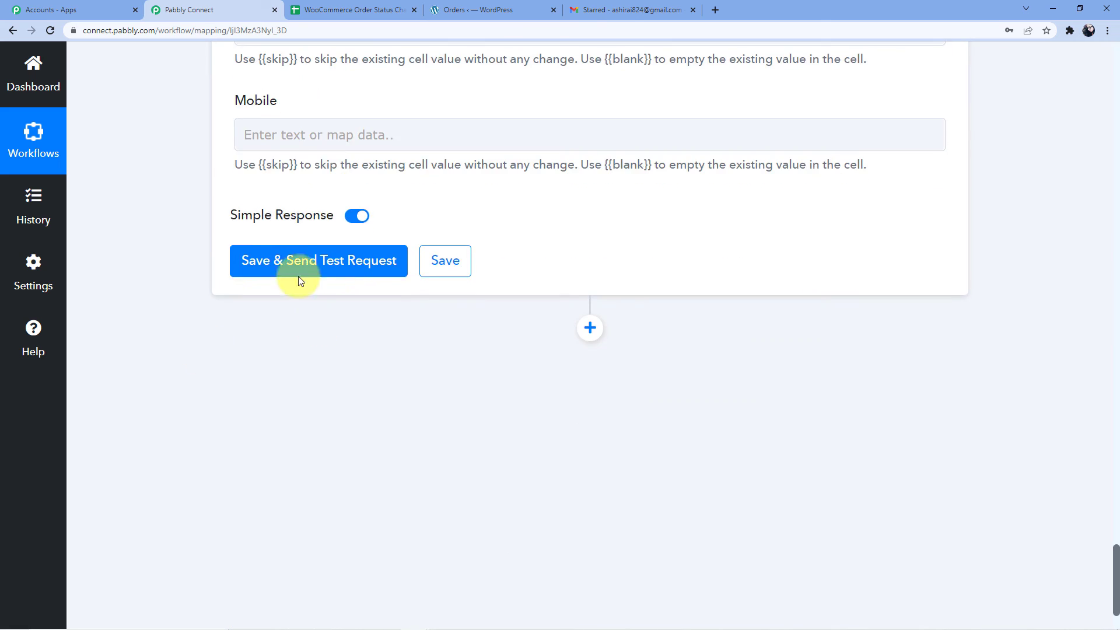
{"action": "left_click", "coordinate": [288, 261]}
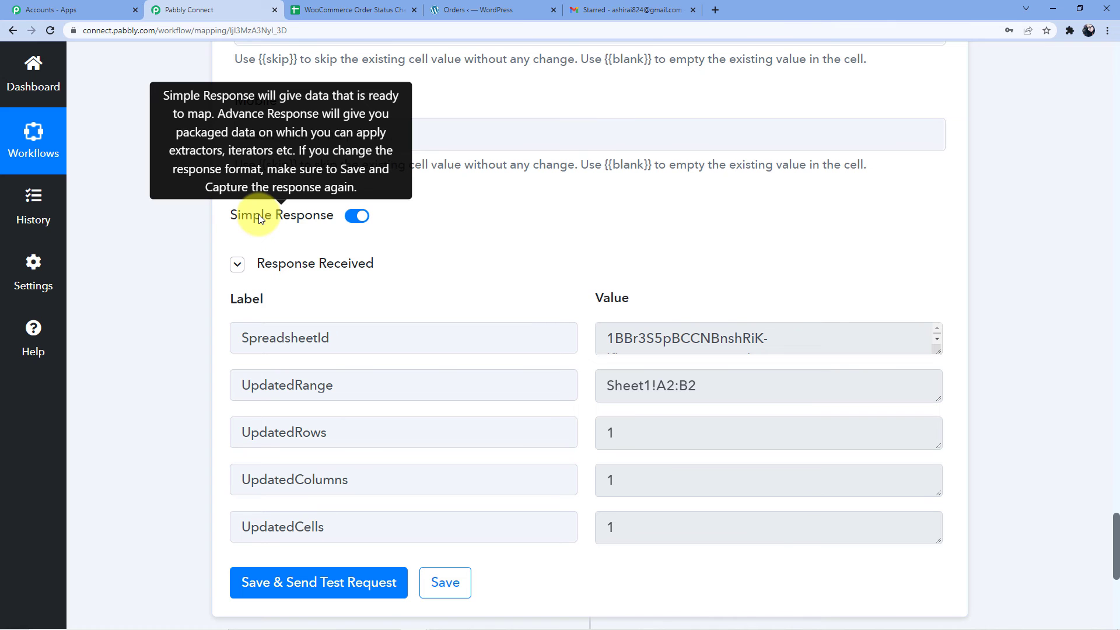
{"action": "scroll", "coordinate": [500, 180], "scroll_direction": "down", "scroll_amount": 5}
{"action": "scroll", "coordinate": [363, 75], "scroll_direction": "up", "scroll_amount": 3}
Step: Check the order status of order 54994 in cell B2 of the spreadsheet, then return to the workflow
{"action": "left_click", "coordinate": [351, 9]}
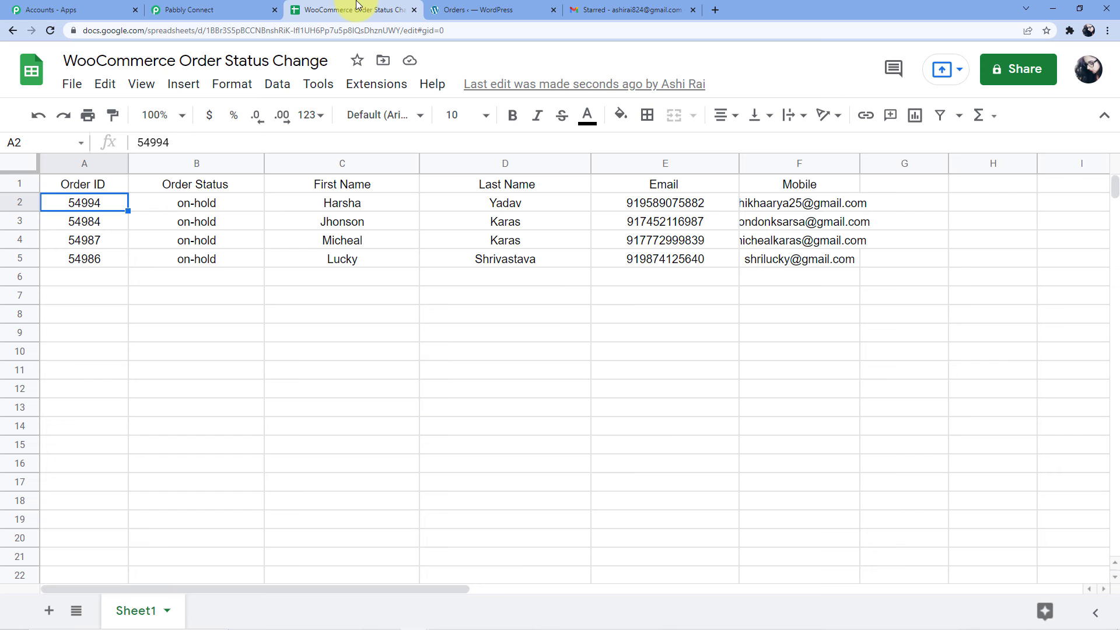
{"action": "left_click", "coordinate": [176, 208]}
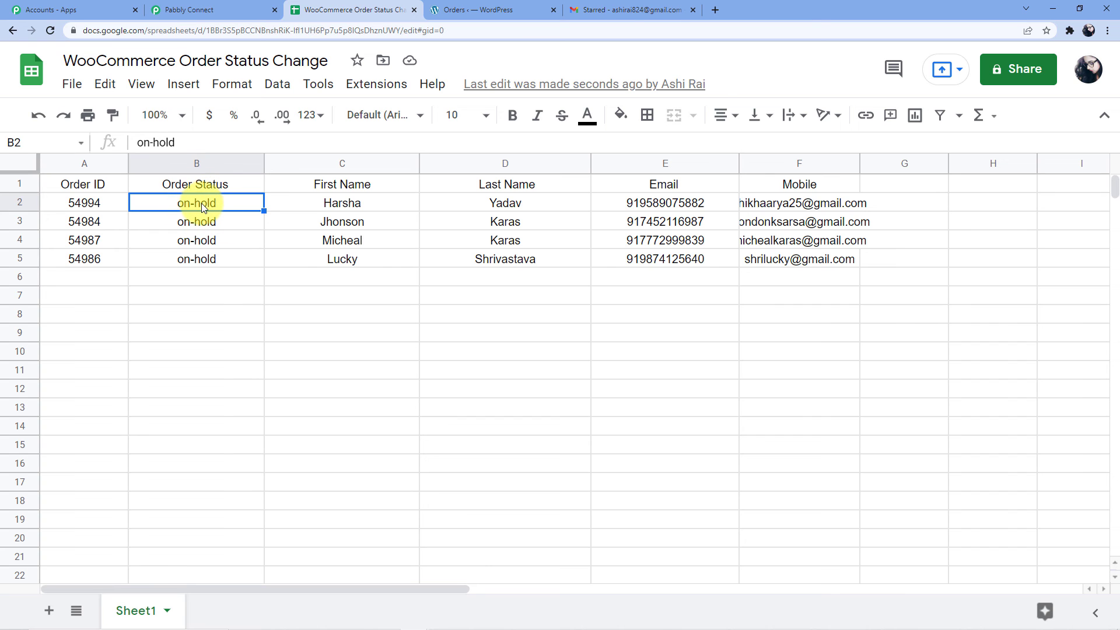
{"action": "left_click", "coordinate": [231, 9]}
Step: Collapse the WooCommerce trigger and both Google Sheets actions for an overview of the whole workflow
{"action": "scroll", "coordinate": [660, 397], "scroll_direction": "up", "scroll_amount": 1}
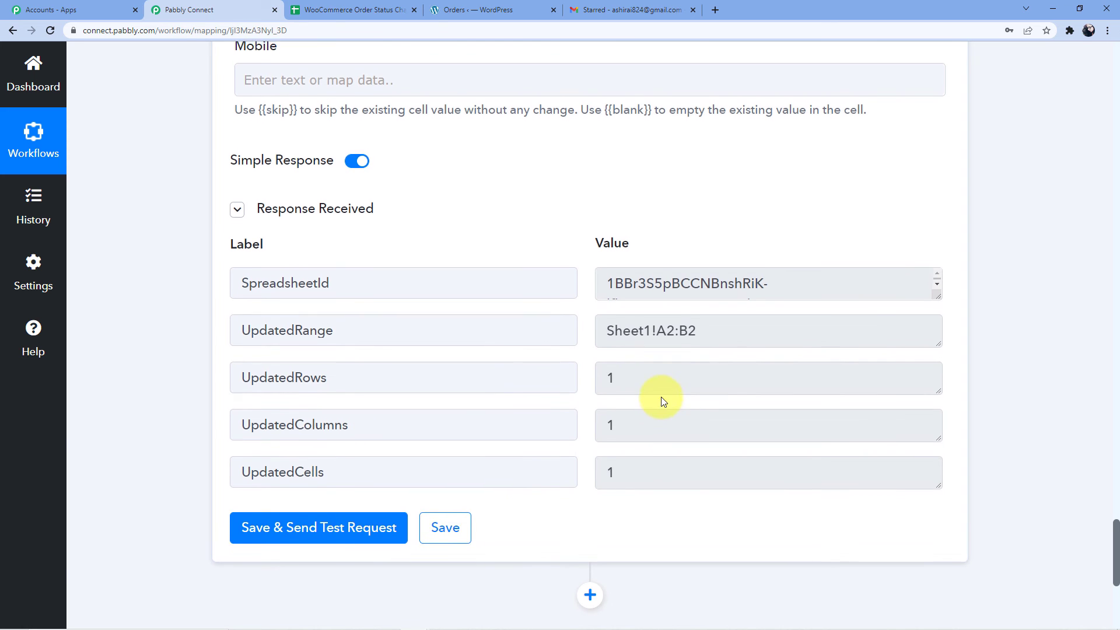
{"action": "left_click_drag", "start_coordinate": [1115, 549], "coordinate": [1115, 61]}
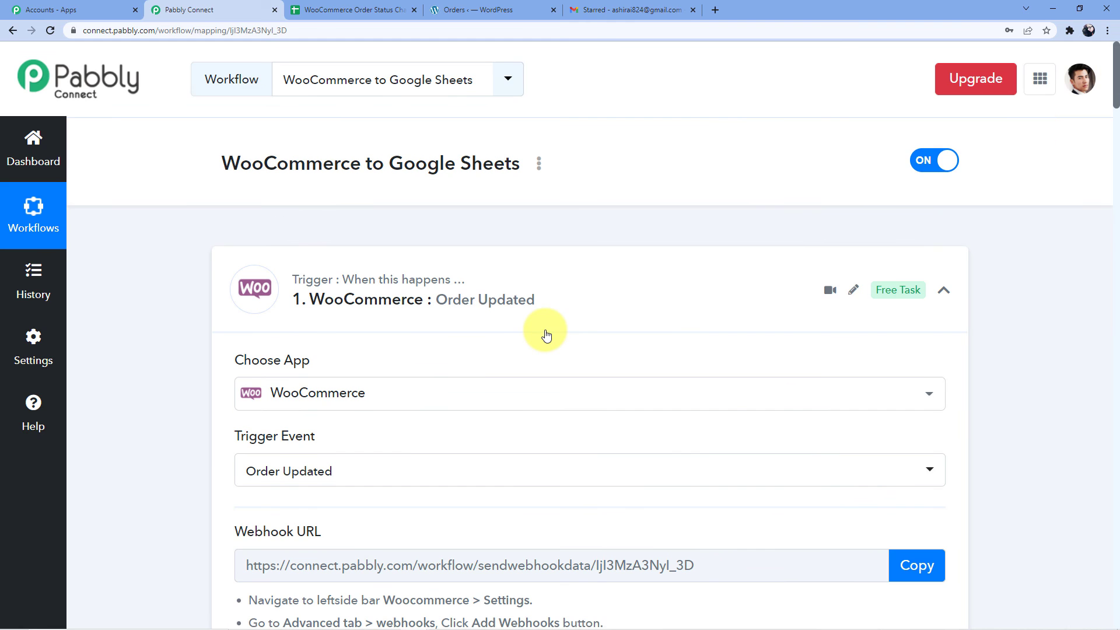
{"action": "left_click", "coordinate": [548, 295]}
{"action": "scroll", "coordinate": [490, 272], "scroll_direction": "down", "scroll_amount": 3}
{"action": "left_click", "coordinate": [490, 272]}
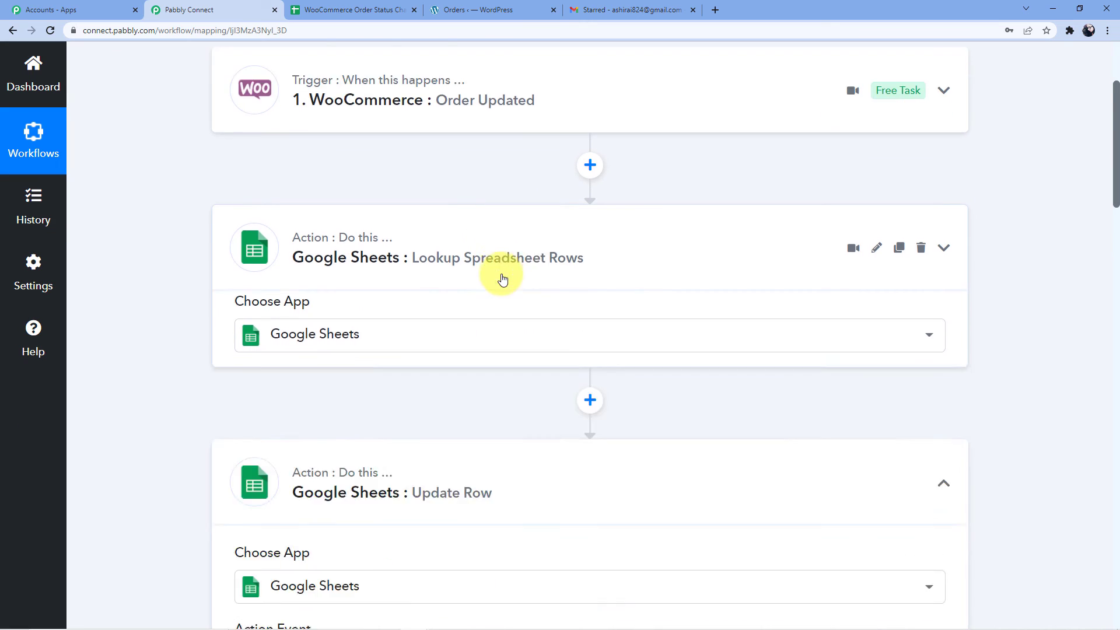
{"action": "scroll", "coordinate": [496, 263], "scroll_direction": "down", "scroll_amount": 3}
{"action": "left_click", "coordinate": [491, 252]}
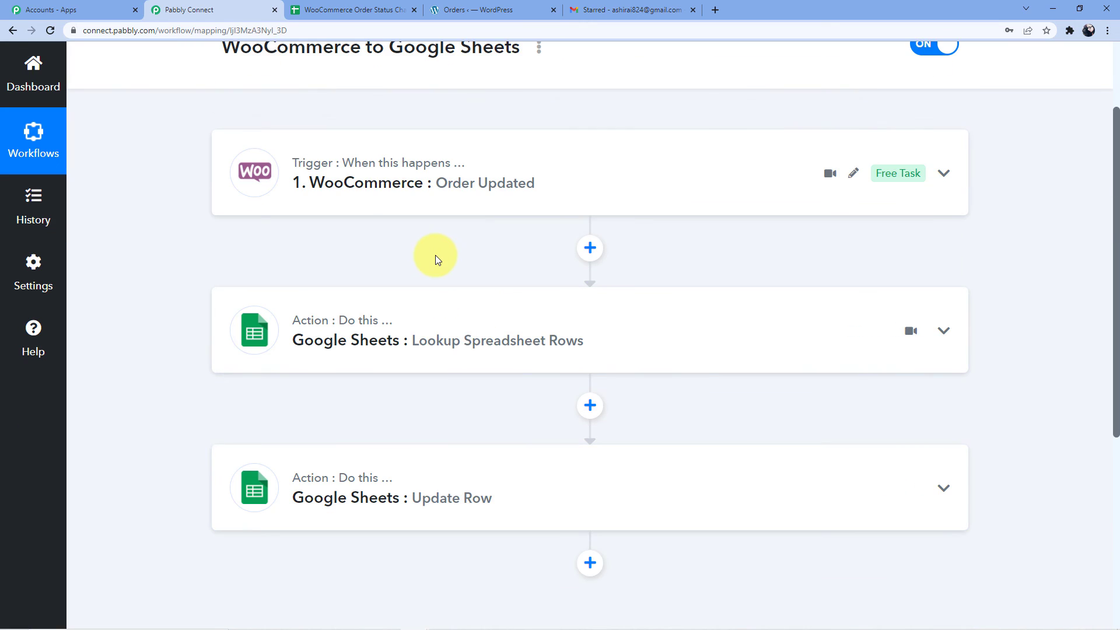